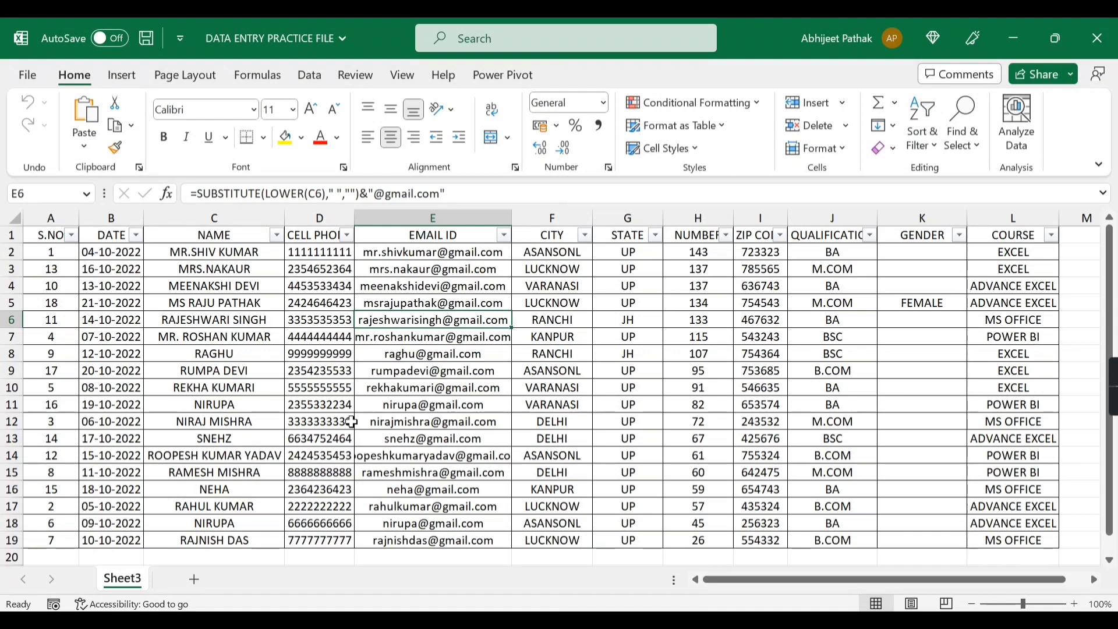
key(alt+F11)
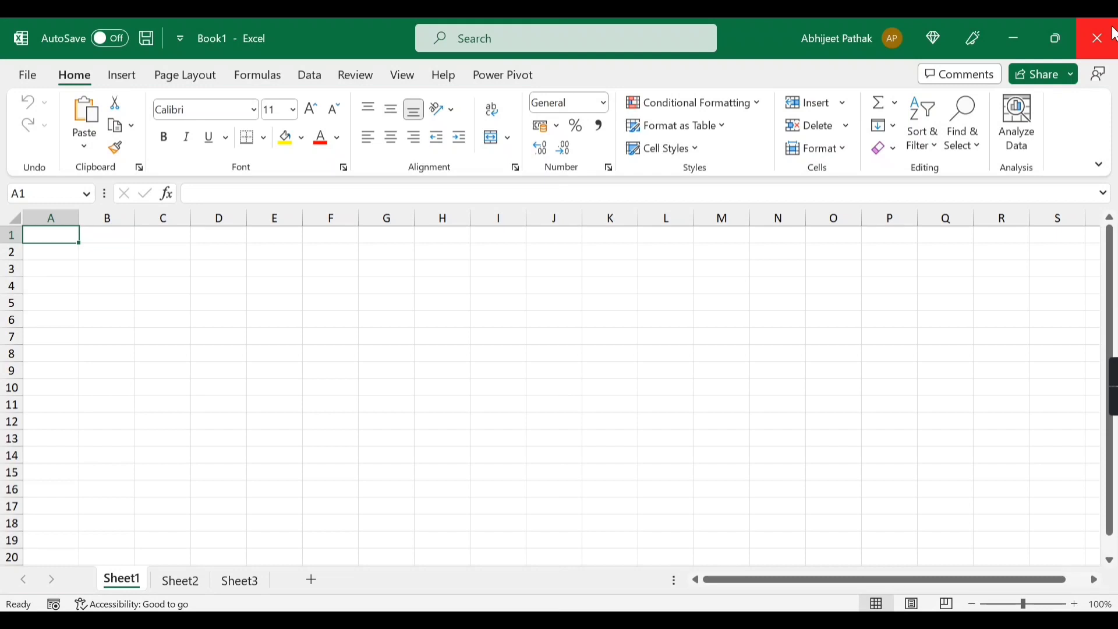
click(448, 308)
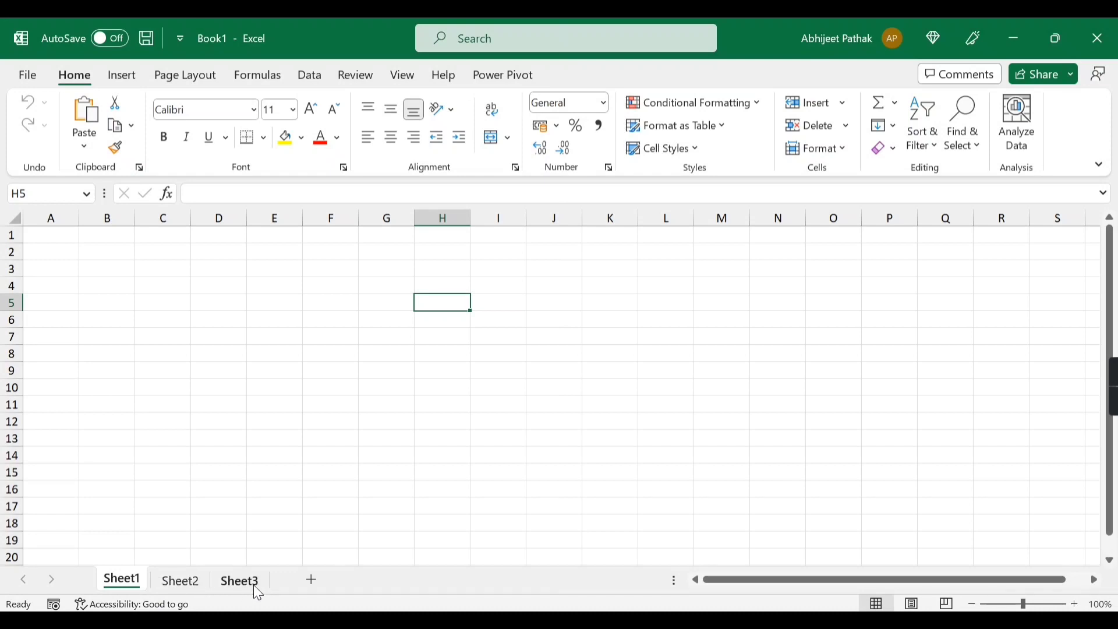
Set the number of sheets included in new workbooks to 4 and open a new workbook.
click(35, 77)
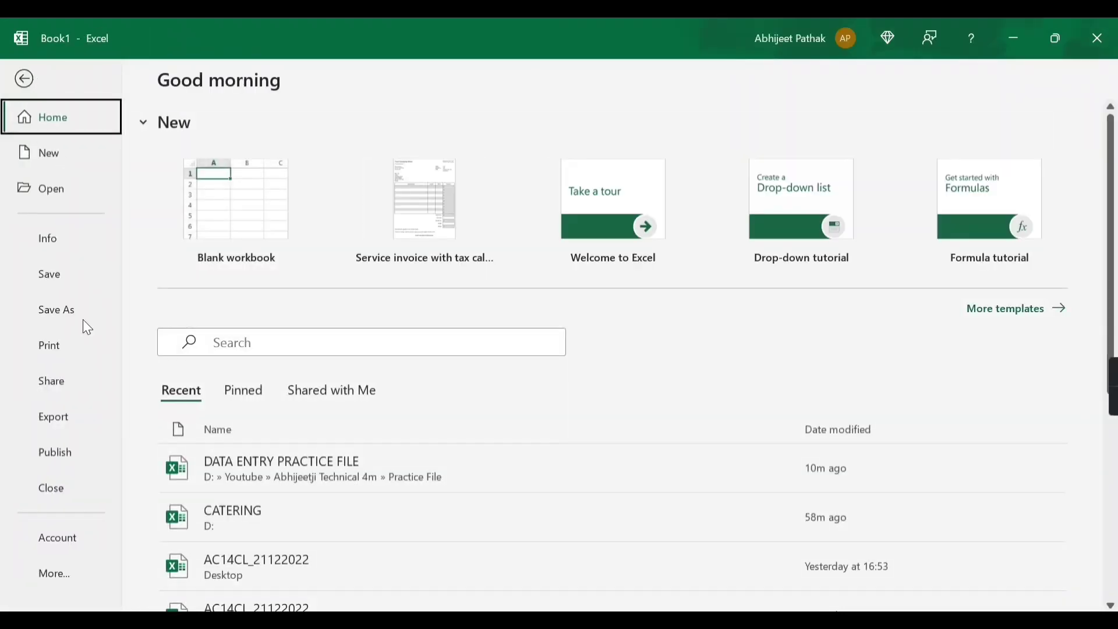
click(59, 569)
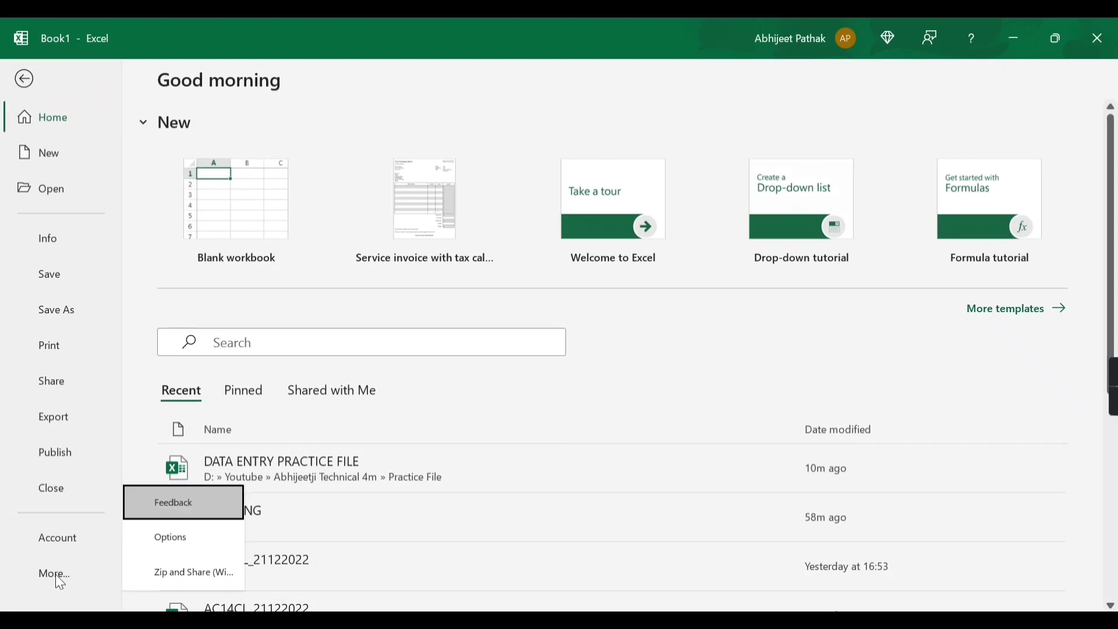
click(197, 543)
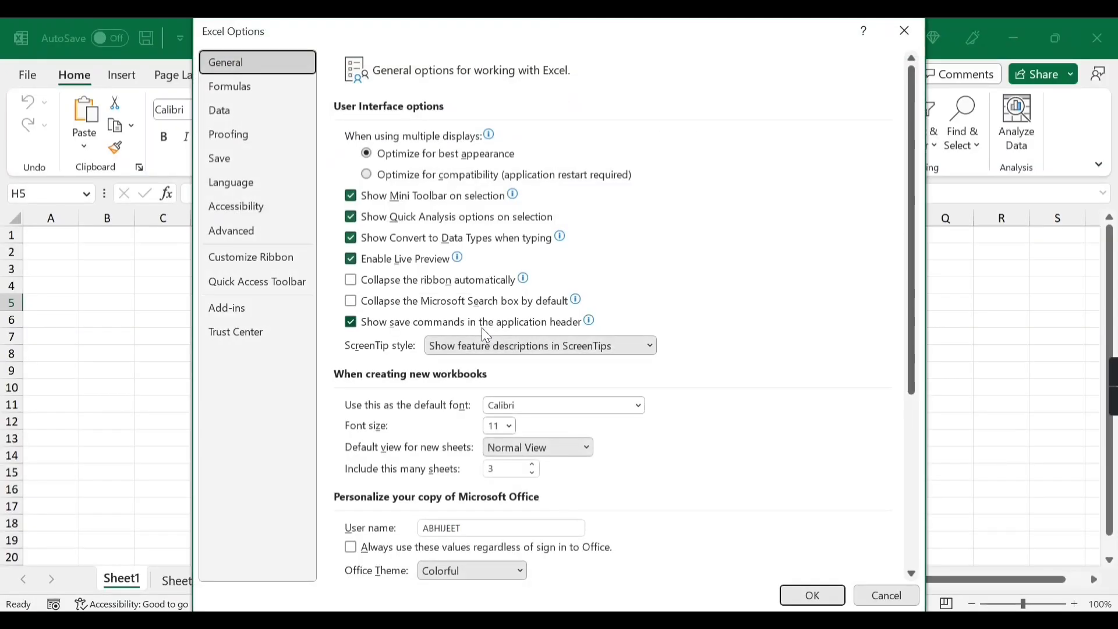
scroll(459, 391, down, 1)
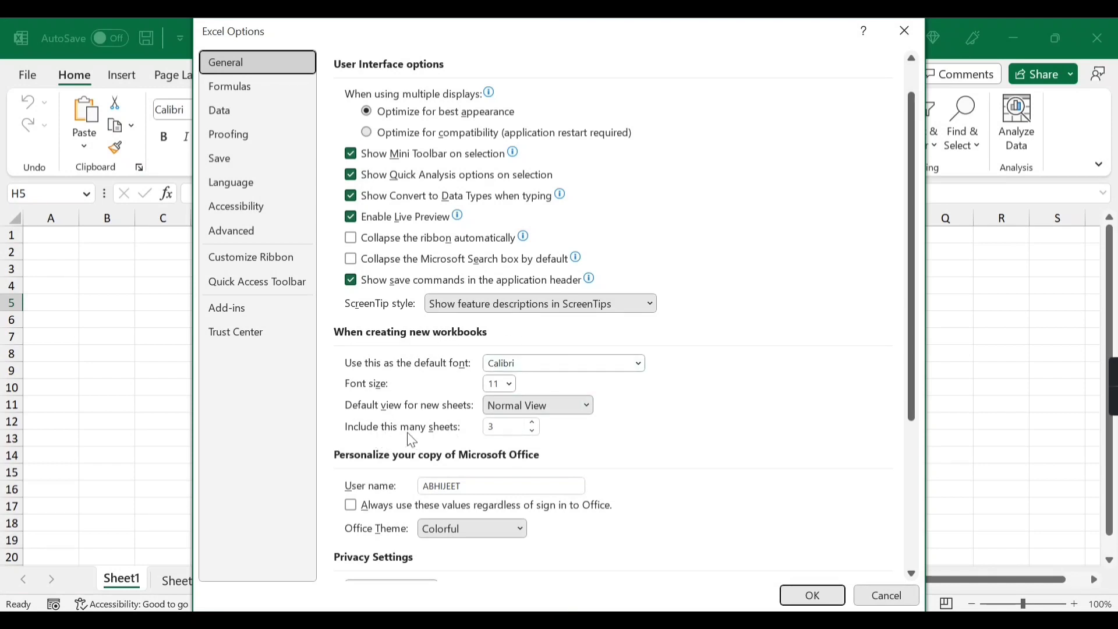
click(534, 424)
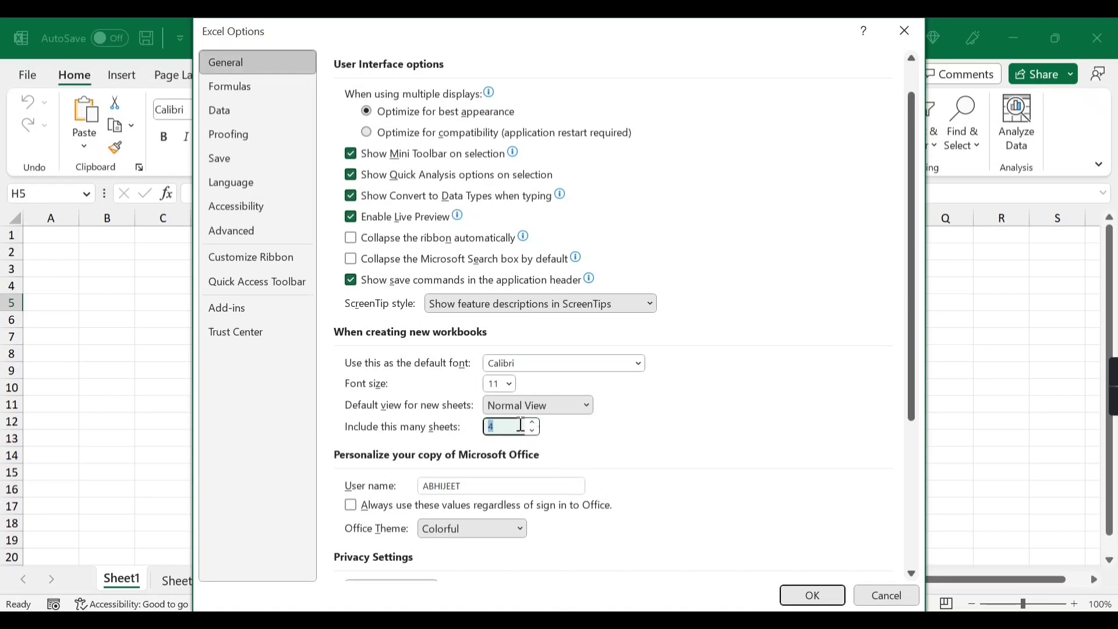
click(818, 596)
click(558, 455)
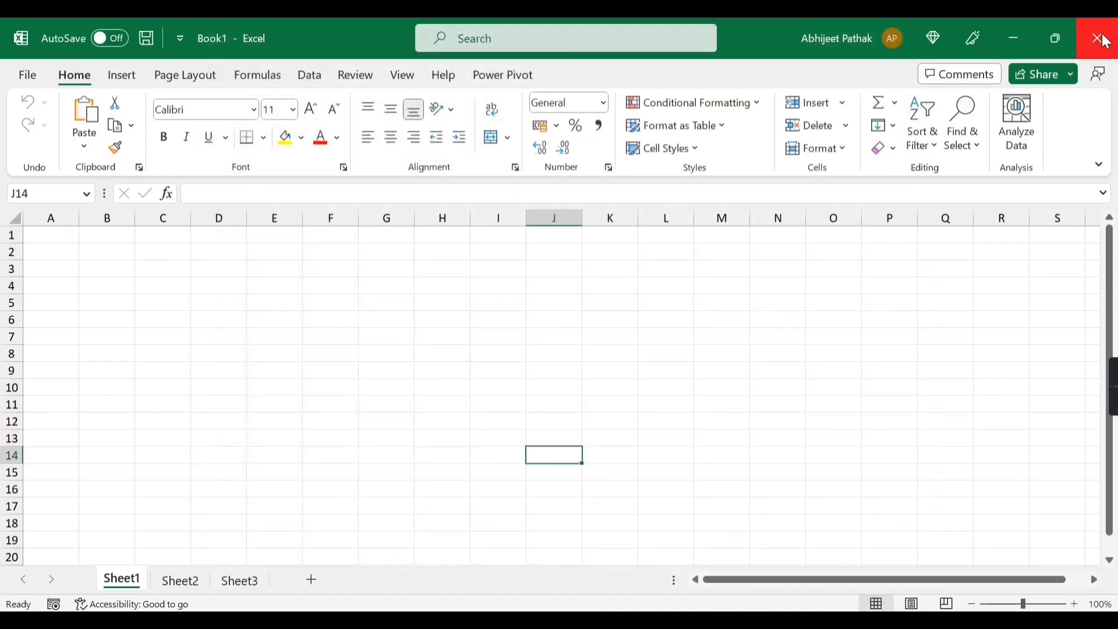
click(1102, 38)
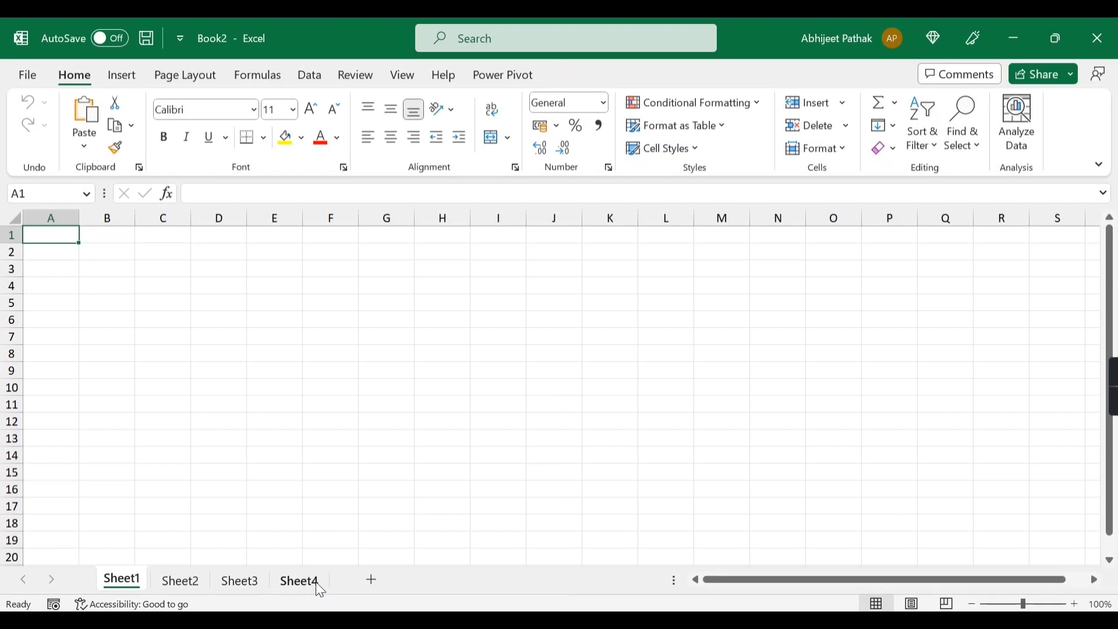
Set the default font size for new workbooks to 14 with Normal View as the default sheet view.
click(24, 78)
click(58, 576)
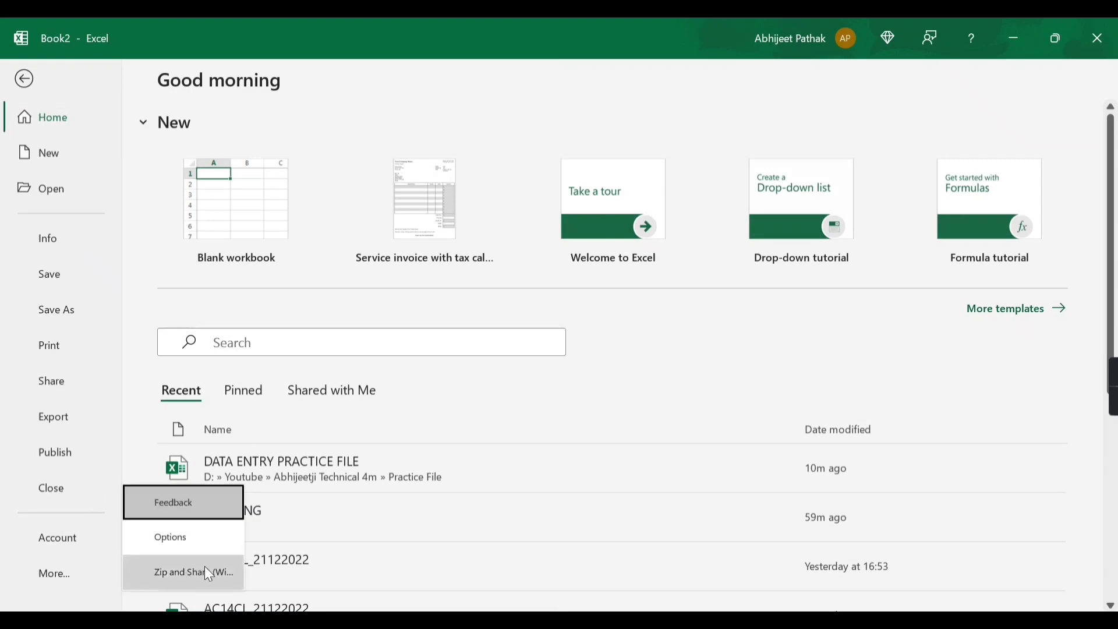
click(205, 550)
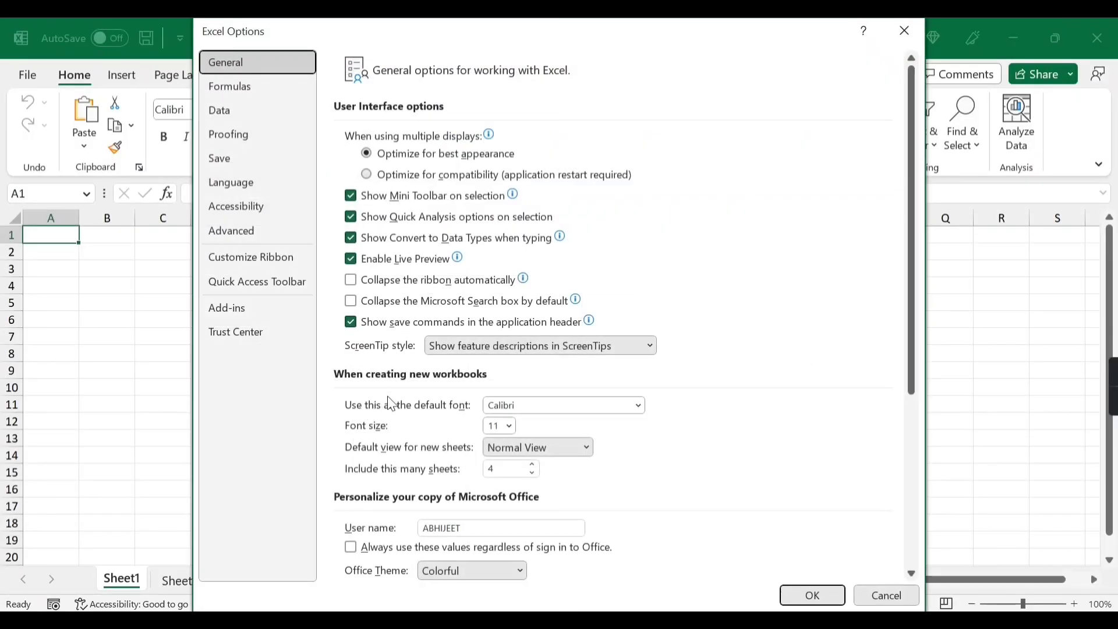
click(509, 425)
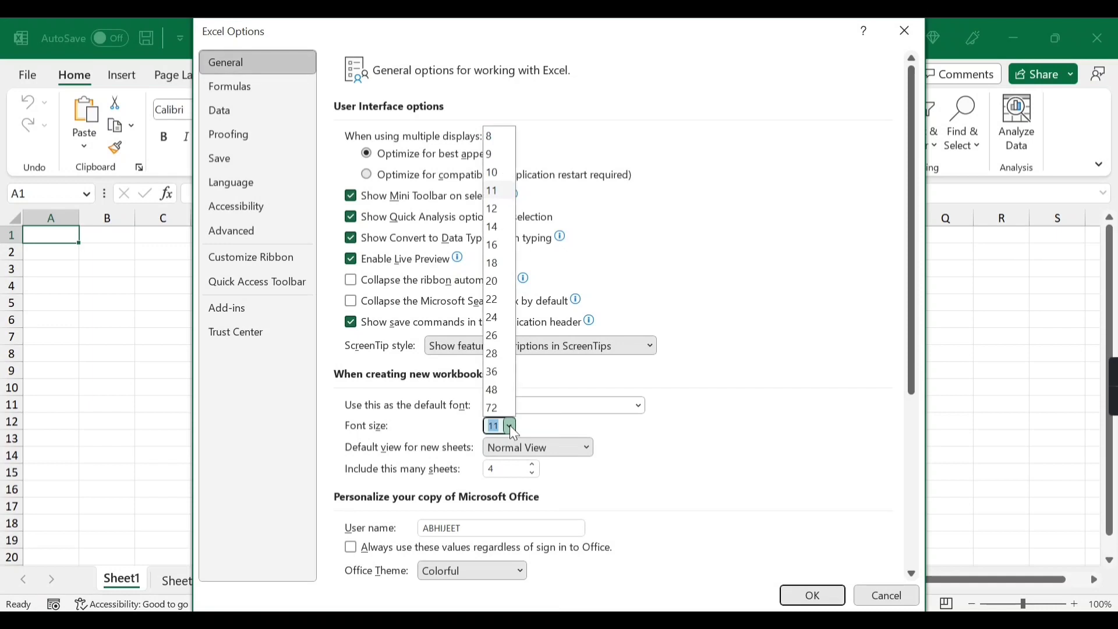
click(499, 231)
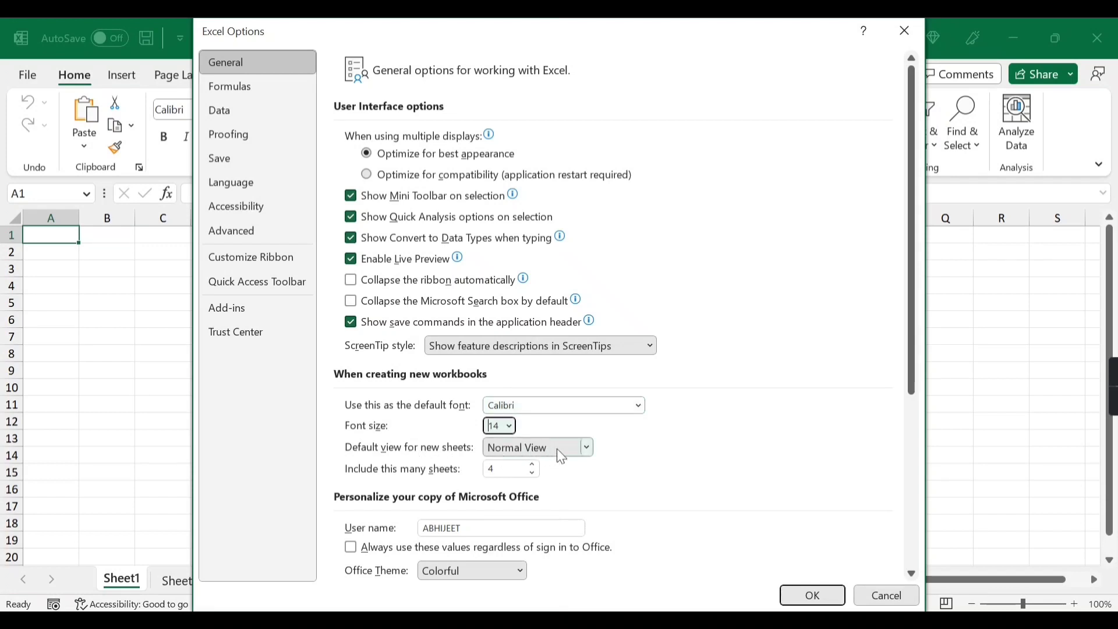
click(587, 448)
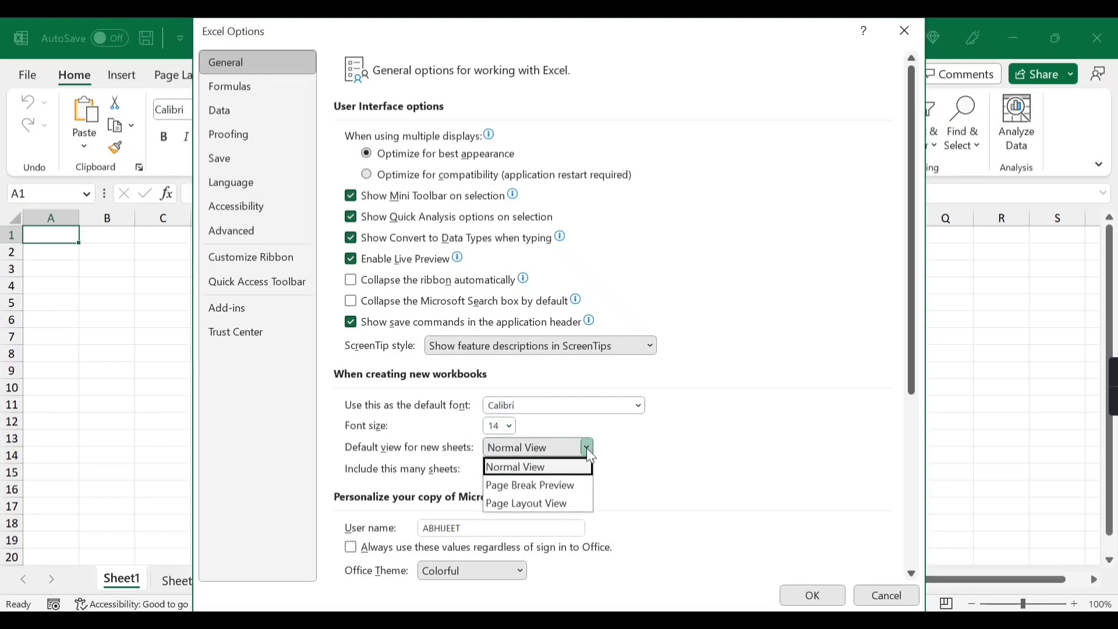
click(536, 472)
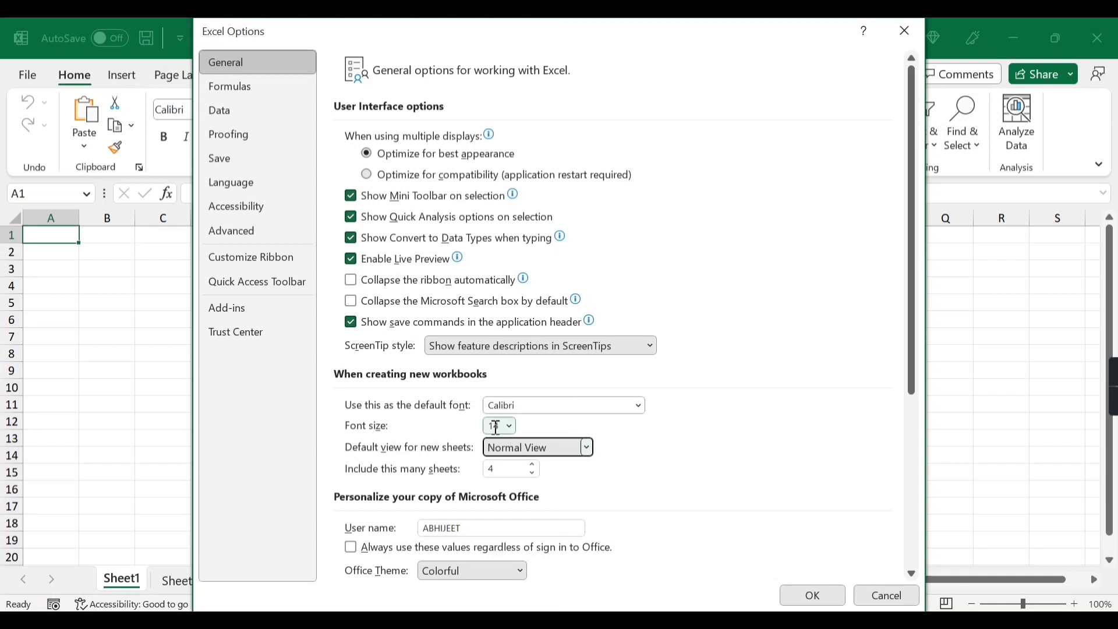
click(806, 595)
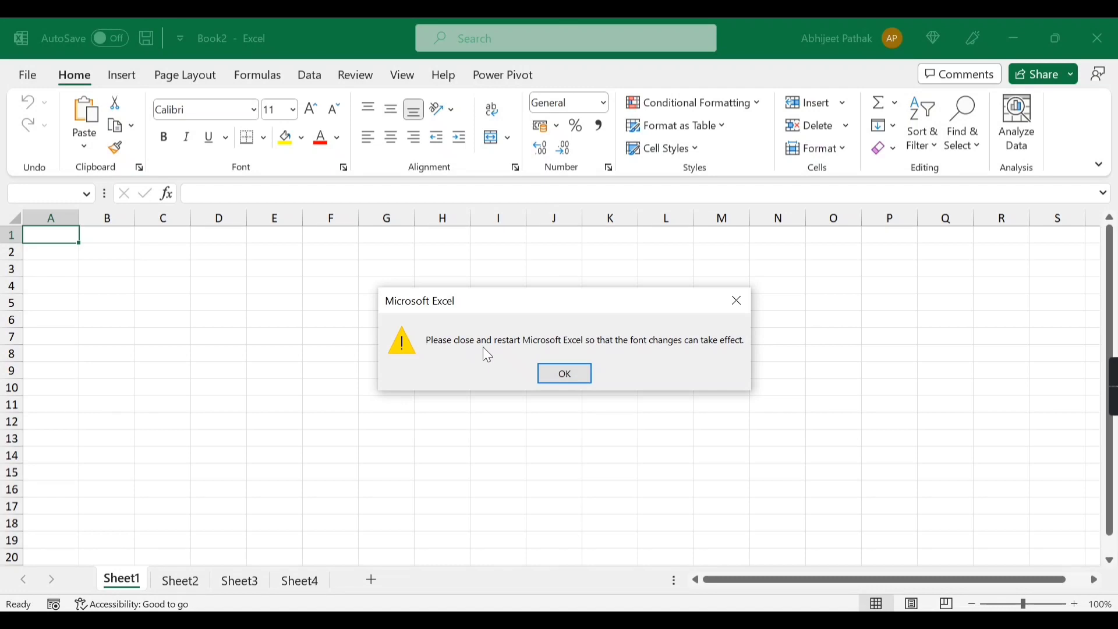
click(743, 303)
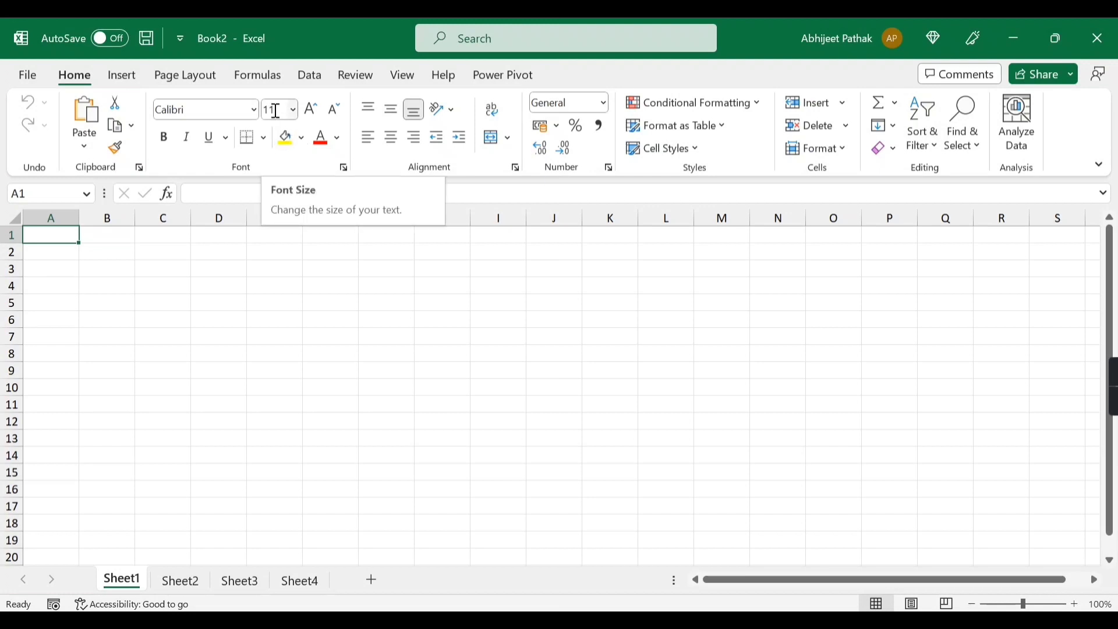
Close the open blank workbooks and restart Excel with a new blank workbook.
click(1109, 41)
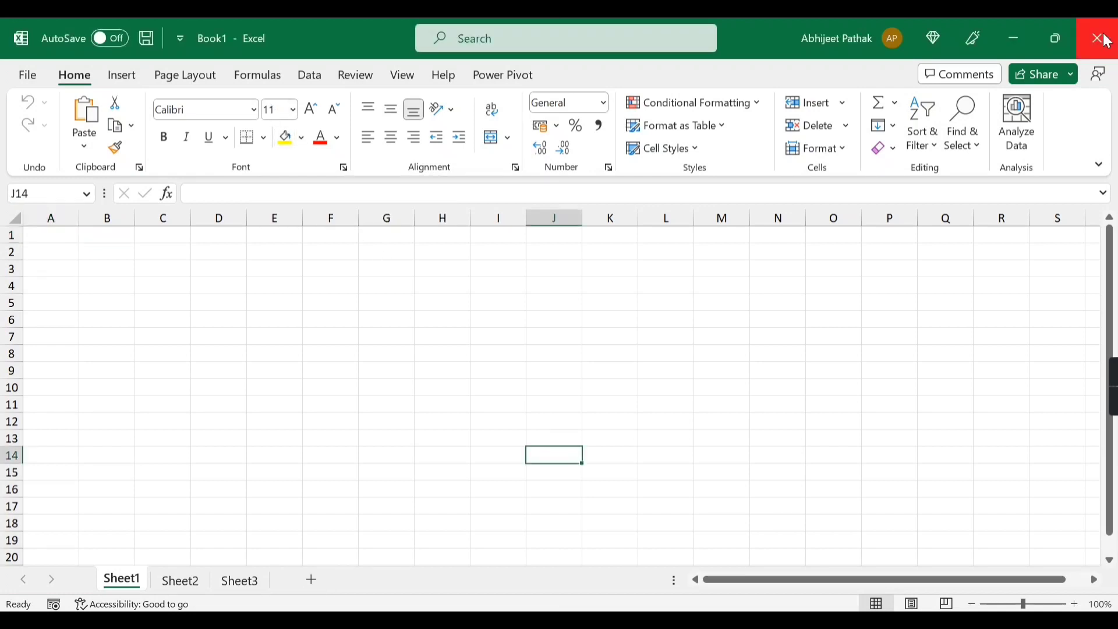
click(1105, 34)
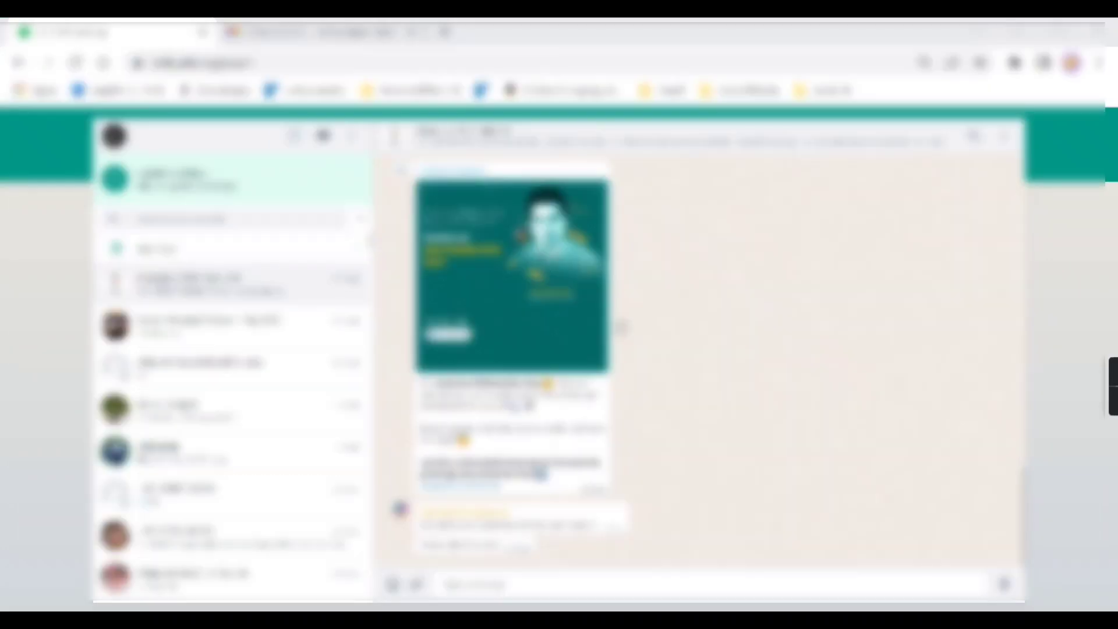
key(super)
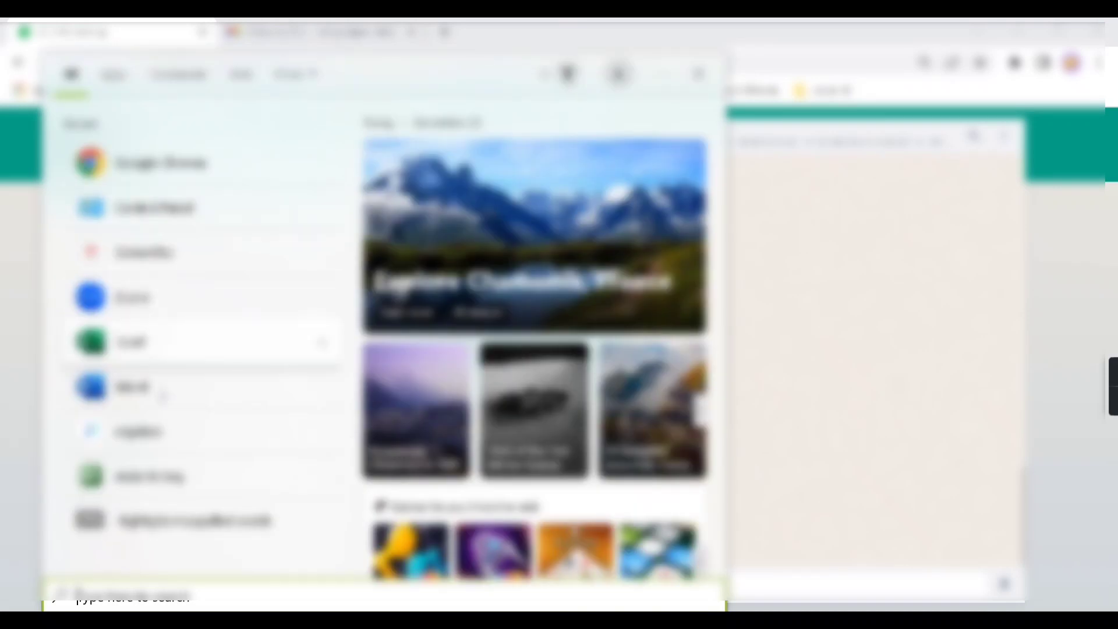
click(163, 348)
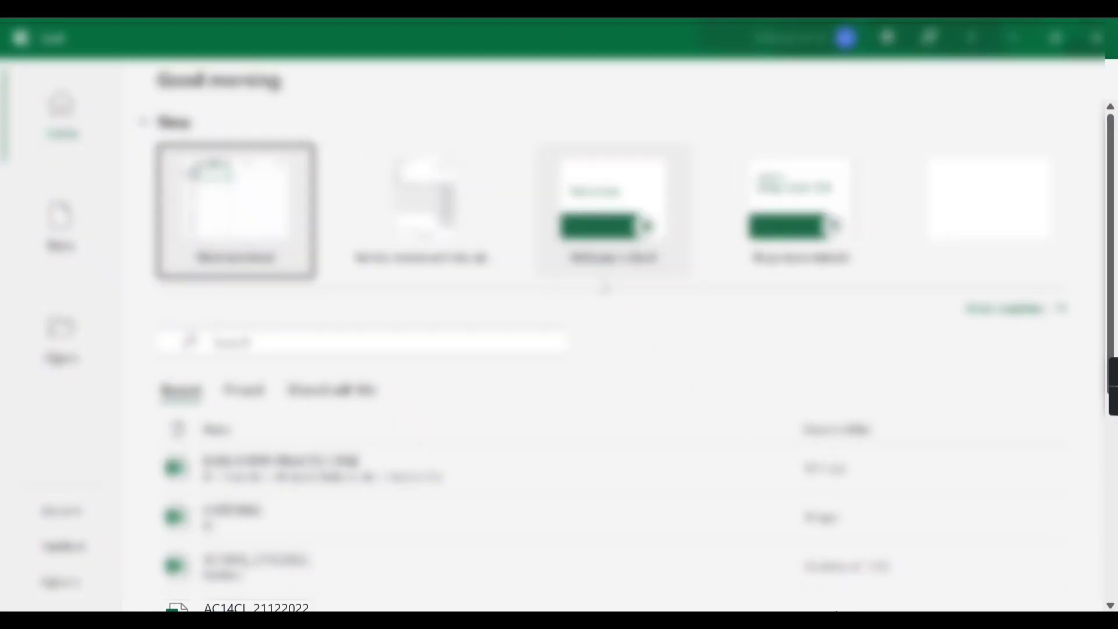
click(261, 181)
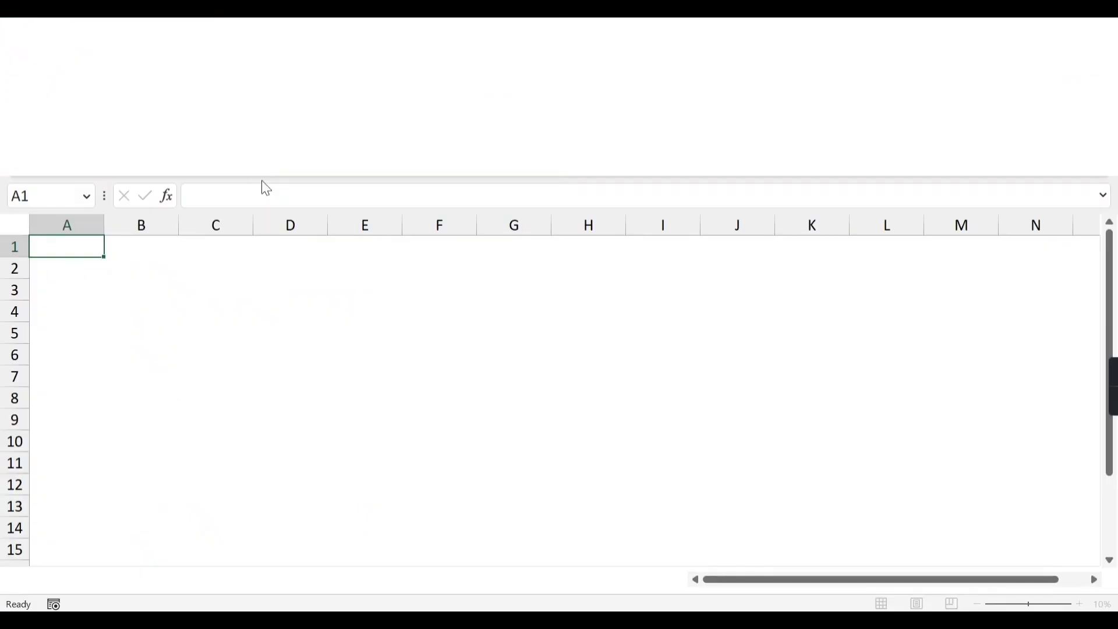
click(260, 285)
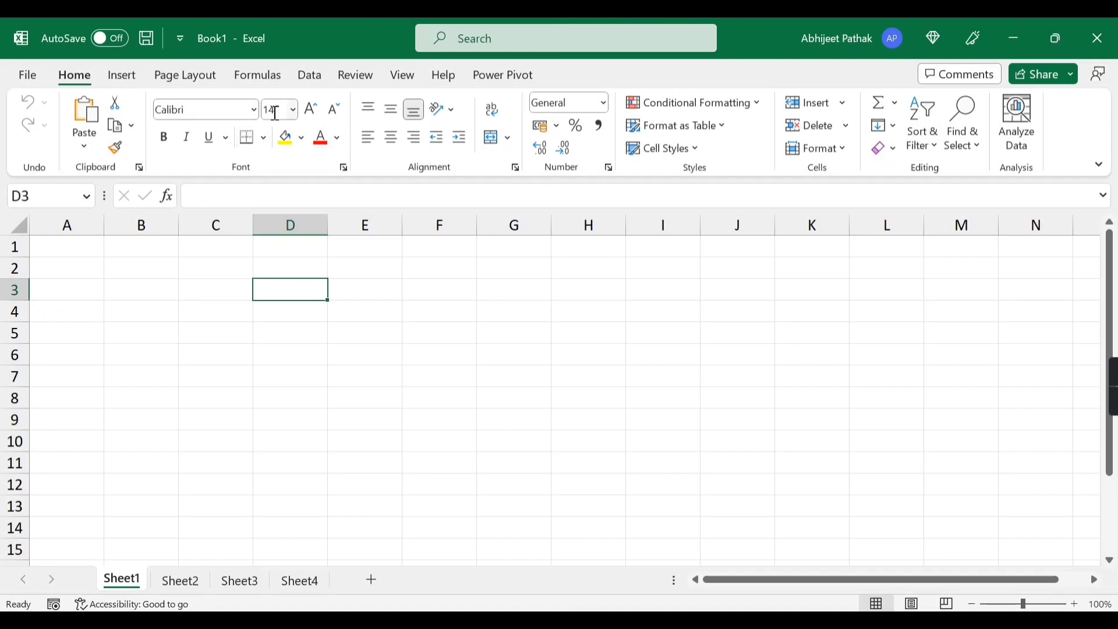
Set the default font size for new workbooks to 11.
click(25, 82)
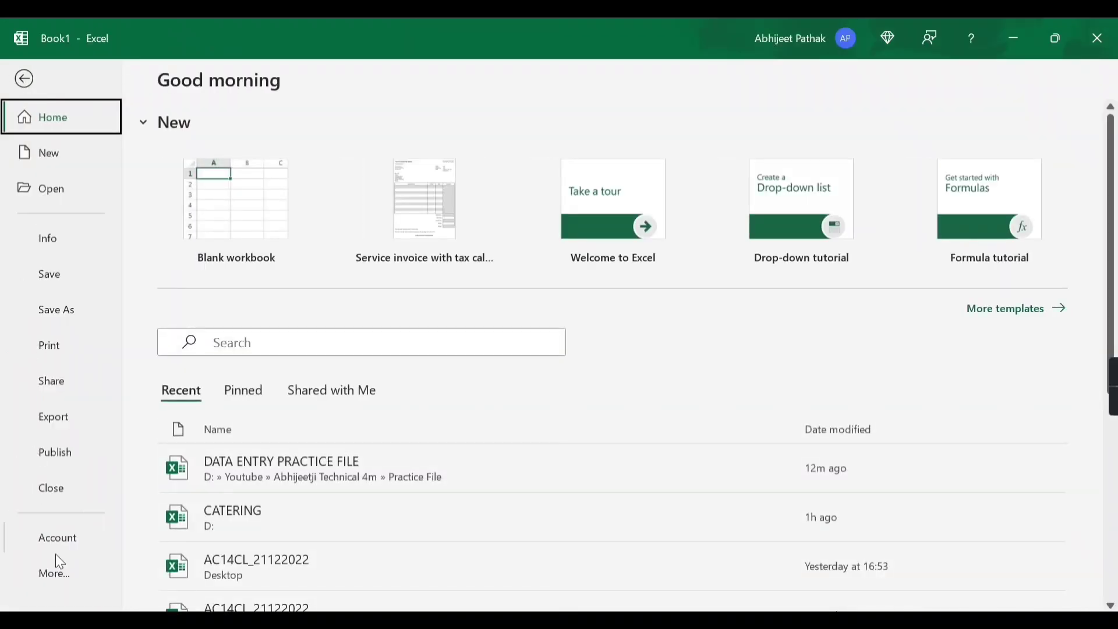
click(58, 575)
click(192, 538)
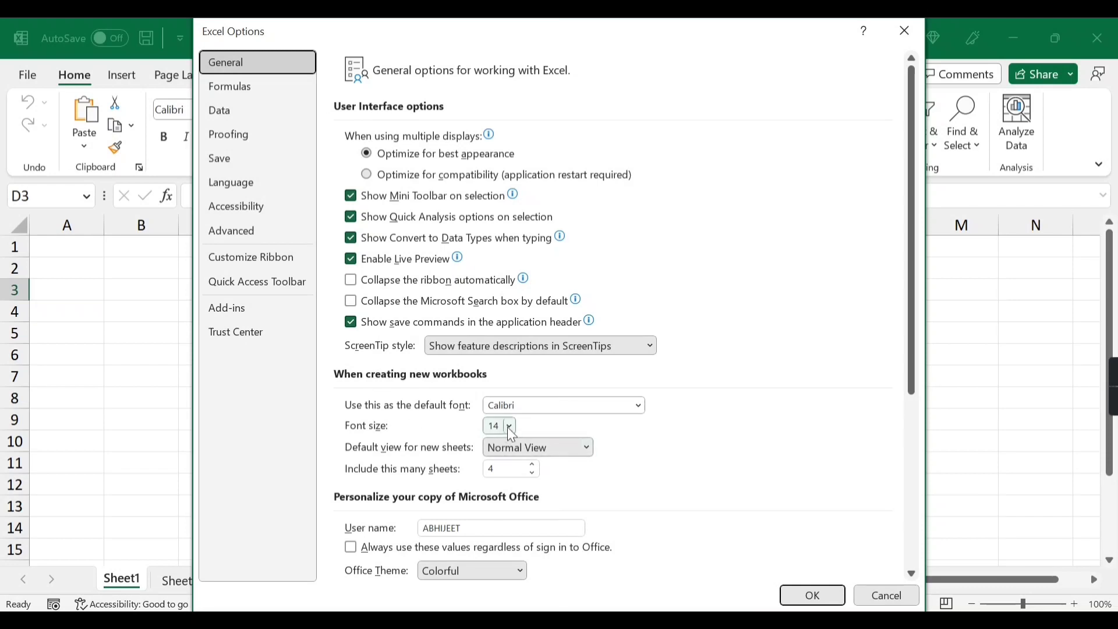
click(510, 426)
click(499, 192)
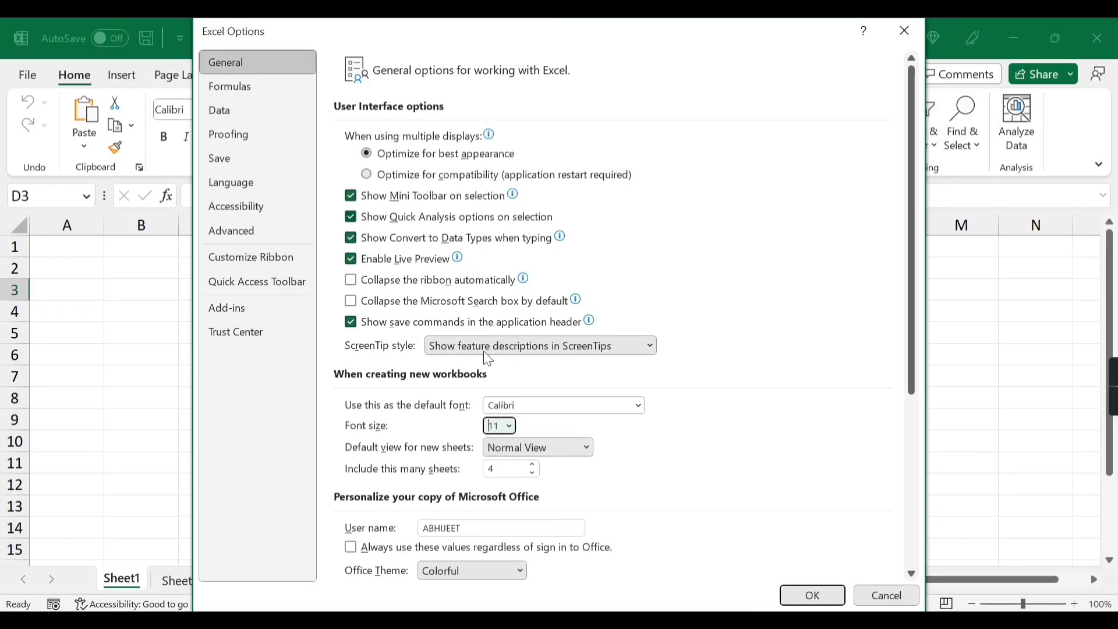
click(809, 597)
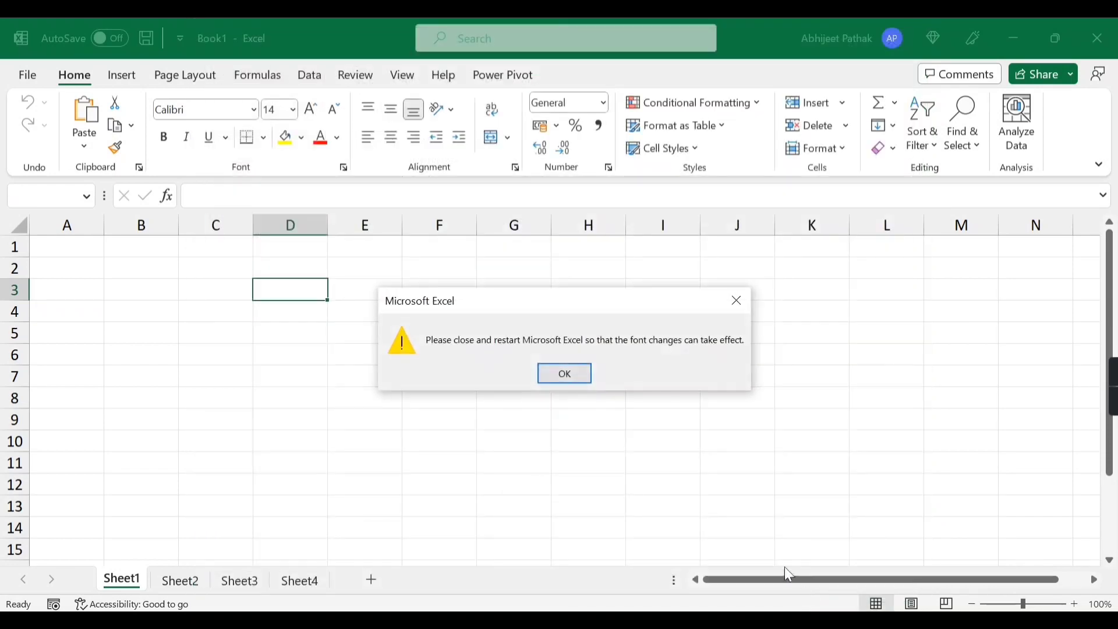
click(579, 377)
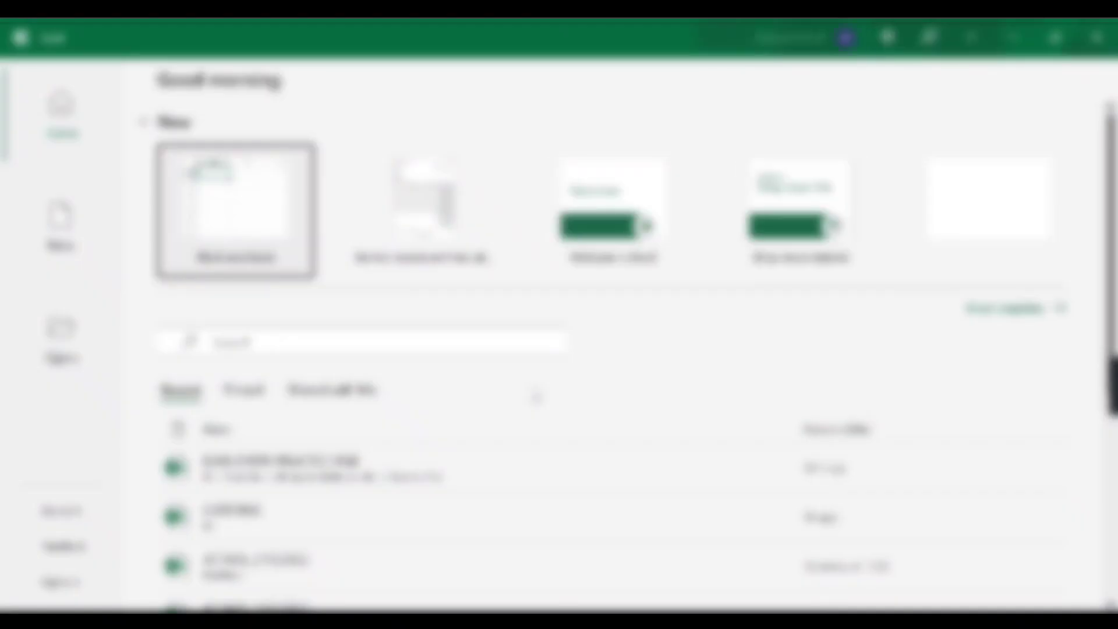
Create a new blank workbook and select cell B2 on Sheet1.
click(277, 208)
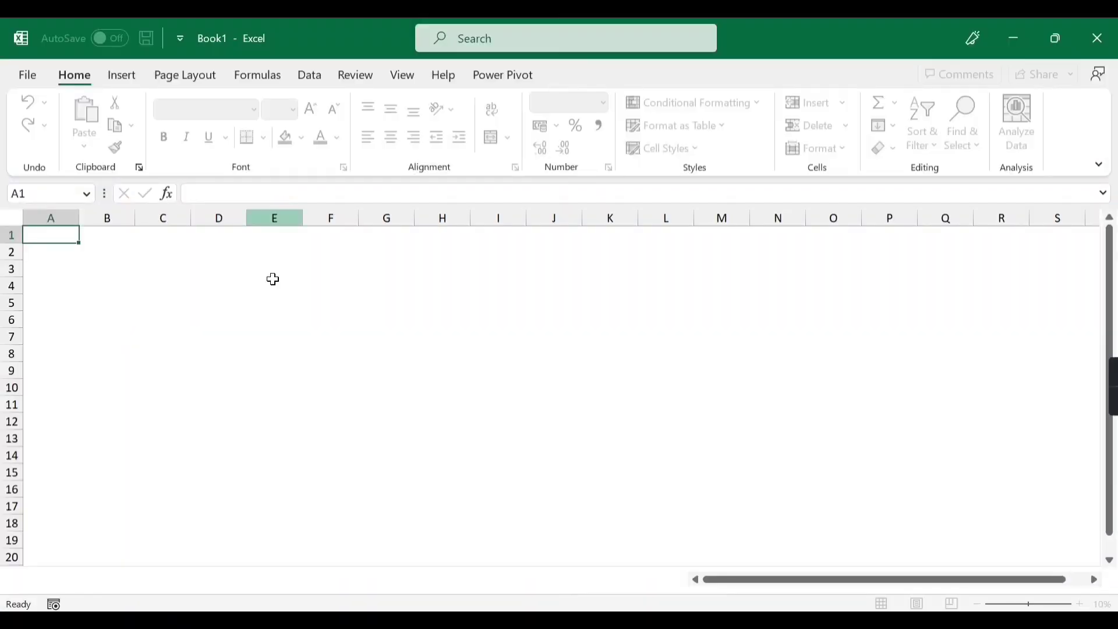
drag(146, 286, 145, 269)
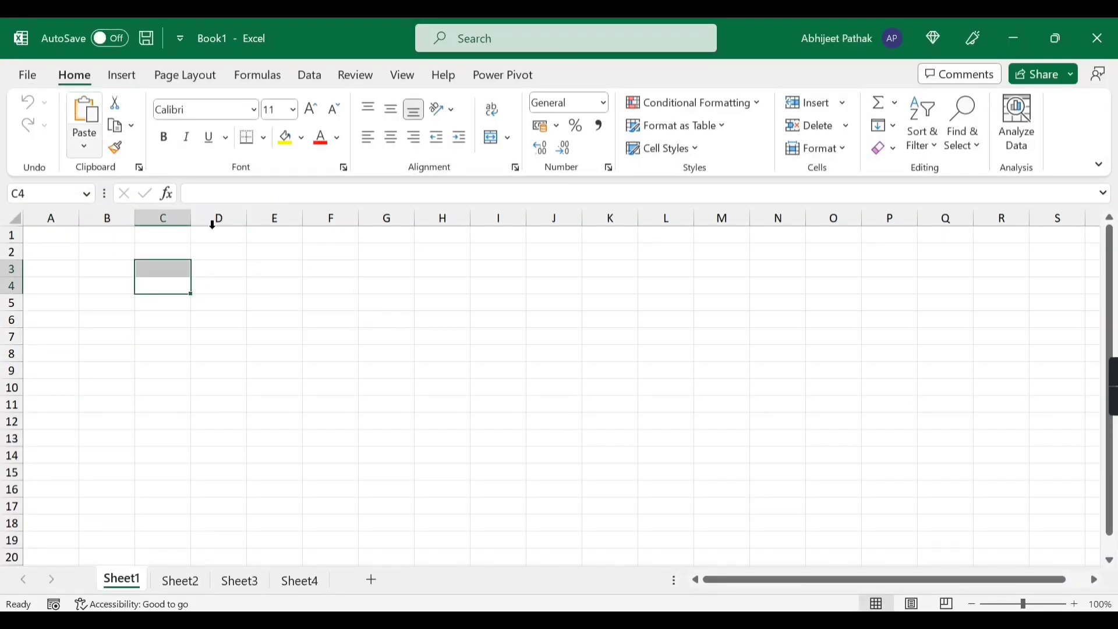
click(106, 250)
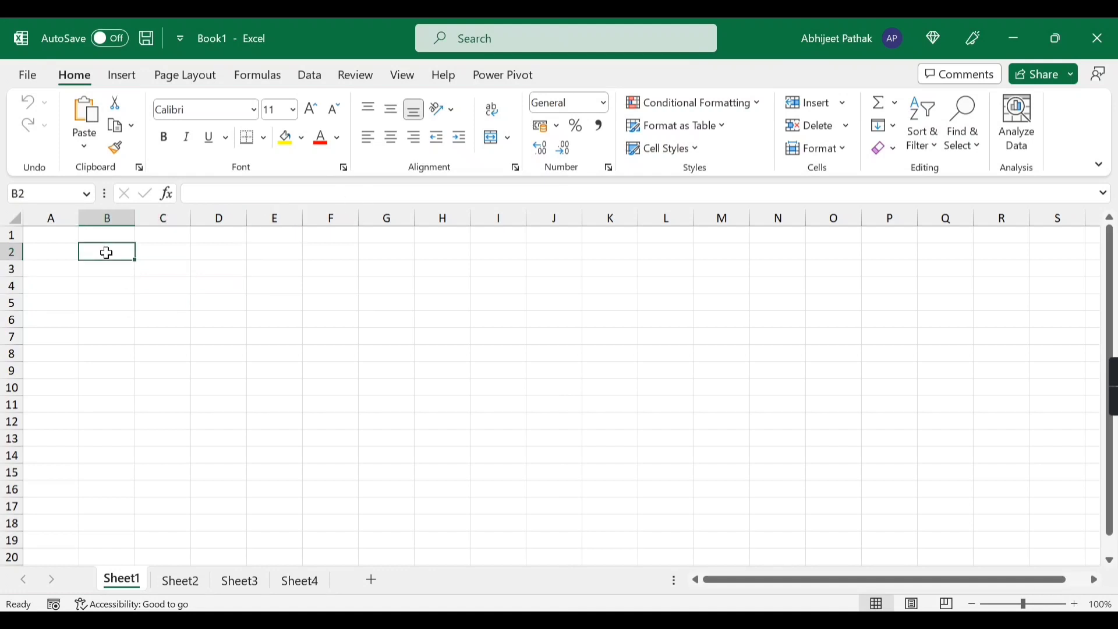
Preview Sheet1 in Page Break Preview and Page Layout view, and return it to Normal view.
click(403, 77)
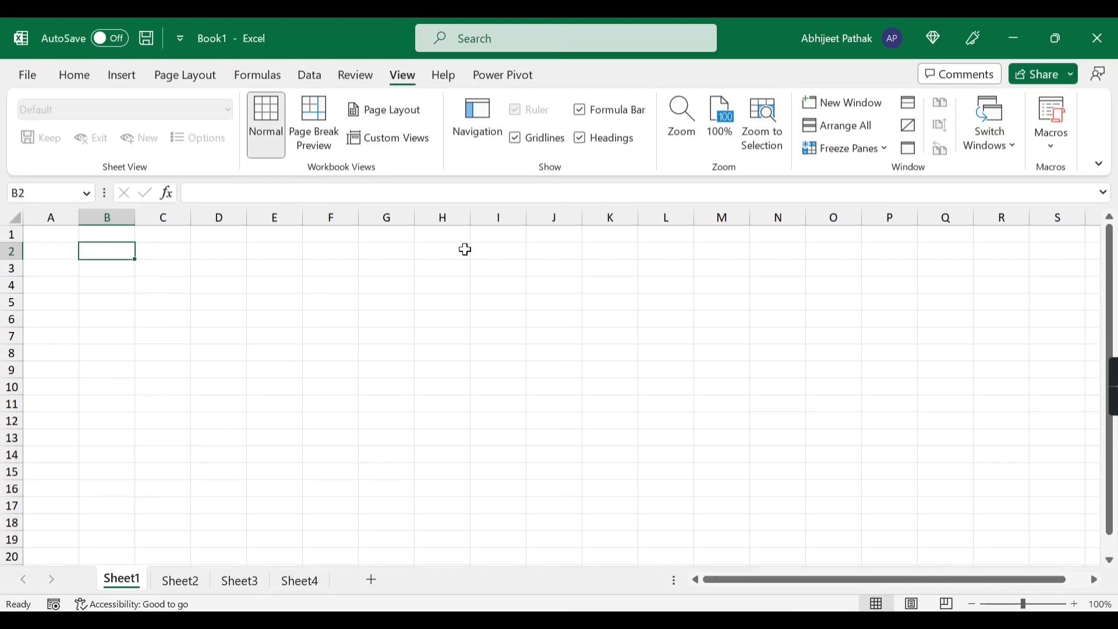
click(317, 131)
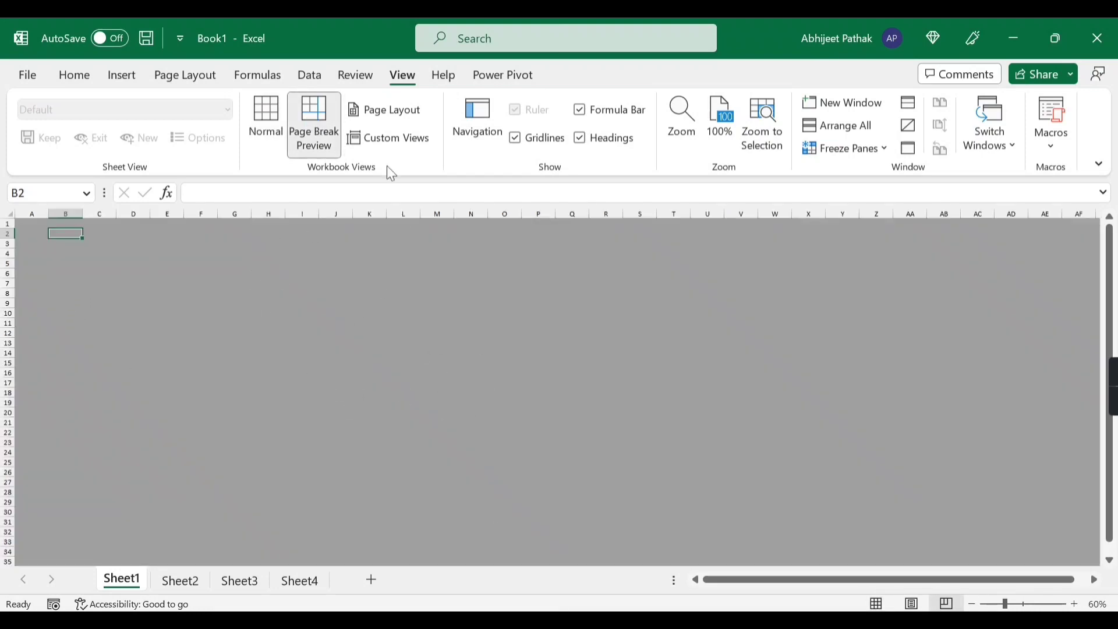
click(392, 109)
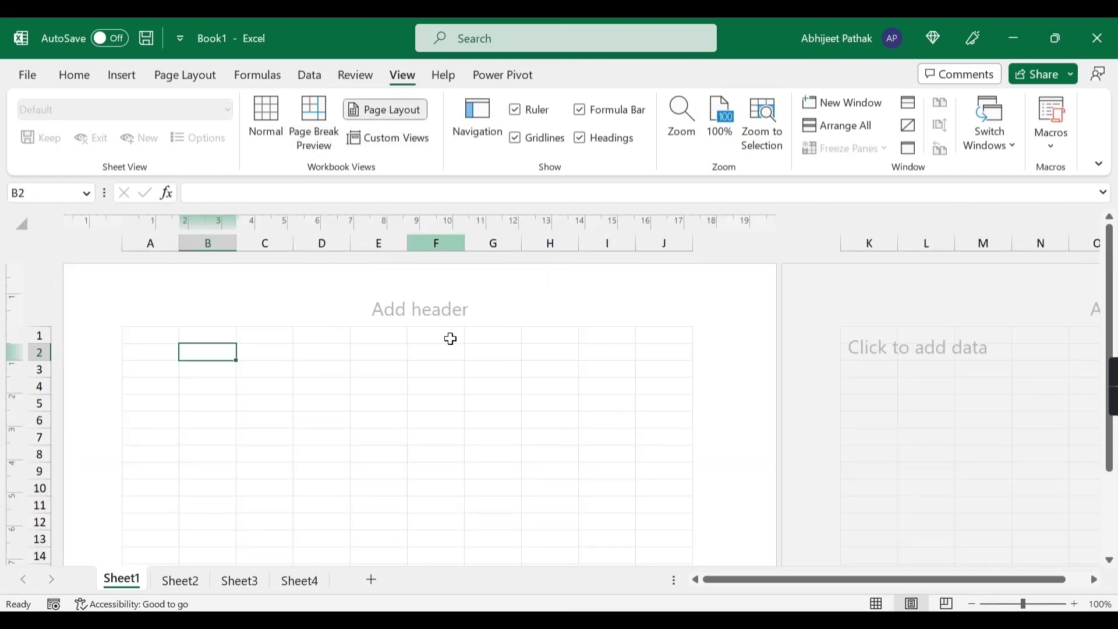
click(261, 129)
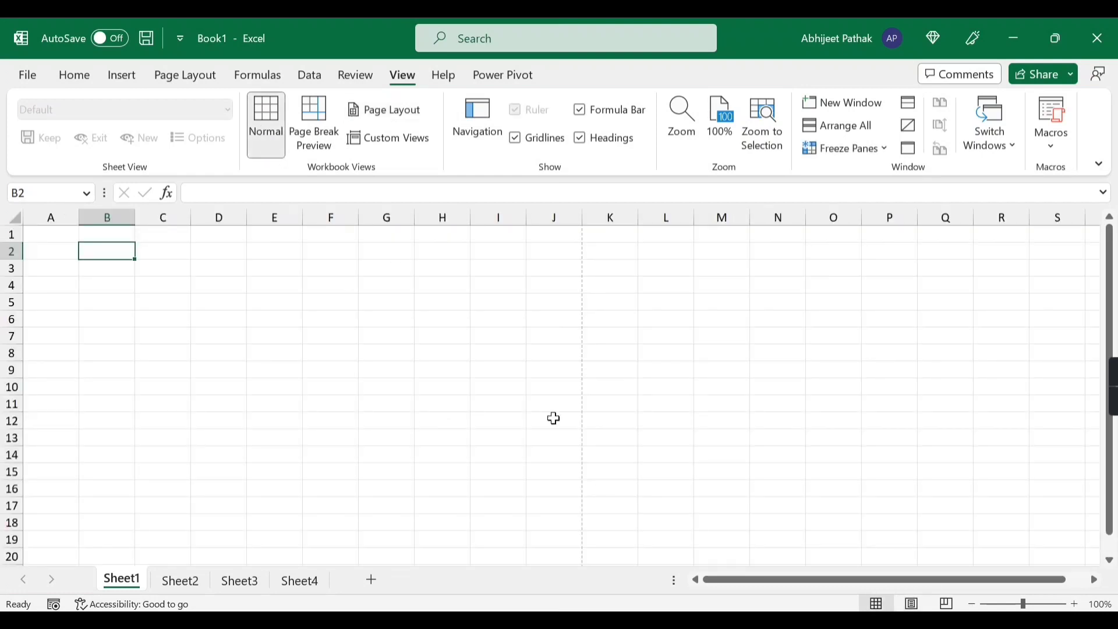
Show the blank Sheet1 in Page Break Preview again and return it to Normal view.
click(315, 138)
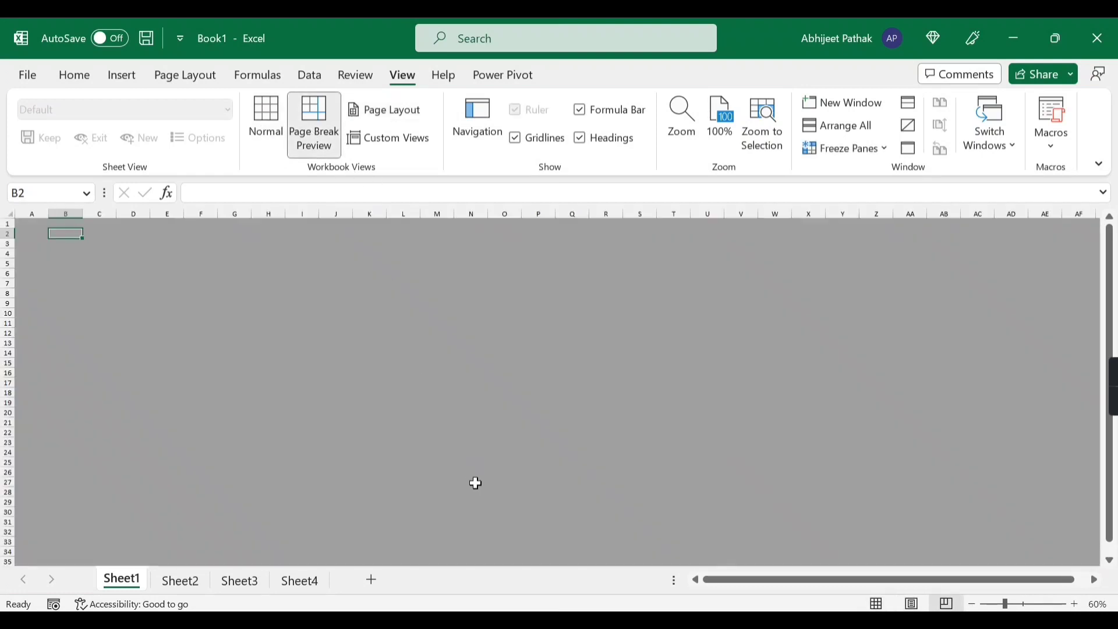
click(271, 129)
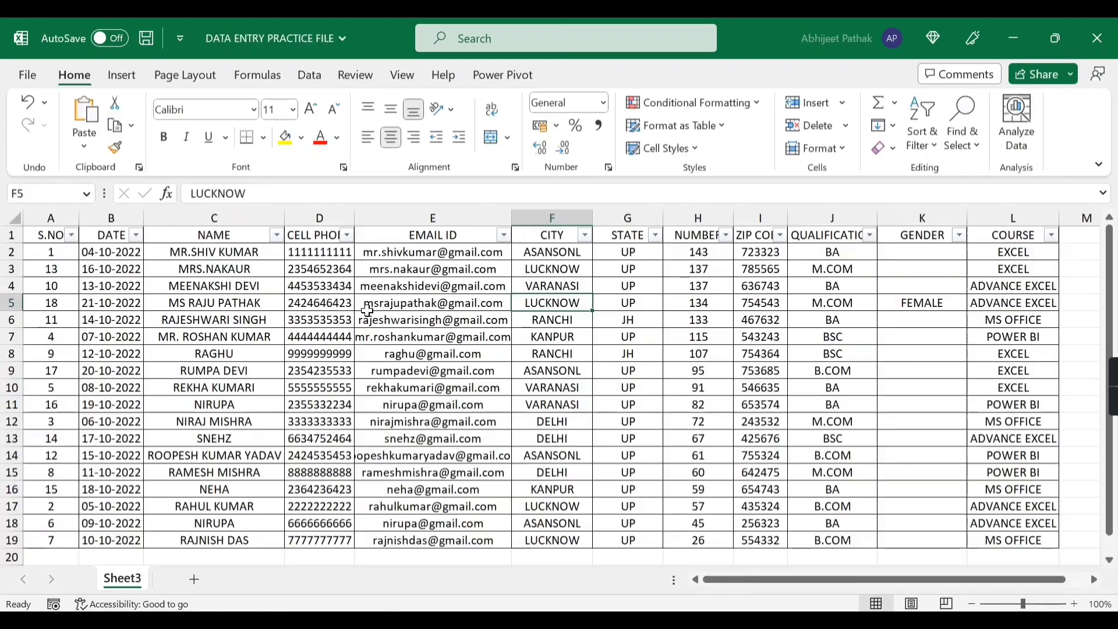
Remove the filter from the header row of the data in DATA ENTRY PRACTICE FILE.
click(326, 304)
click(324, 238)
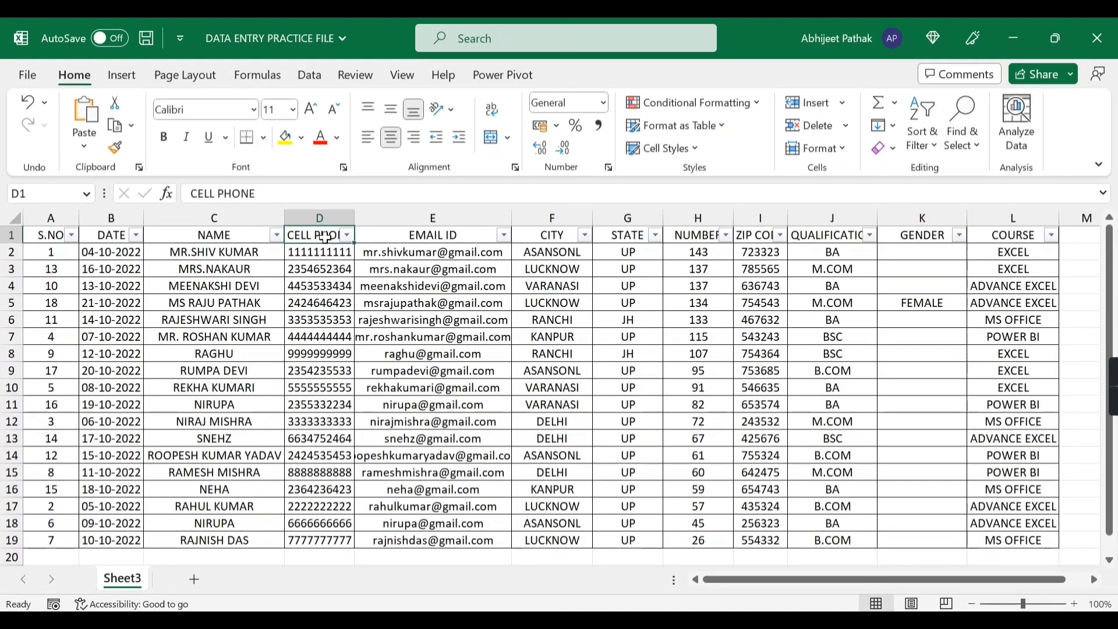
key(ctrl+shift+l)
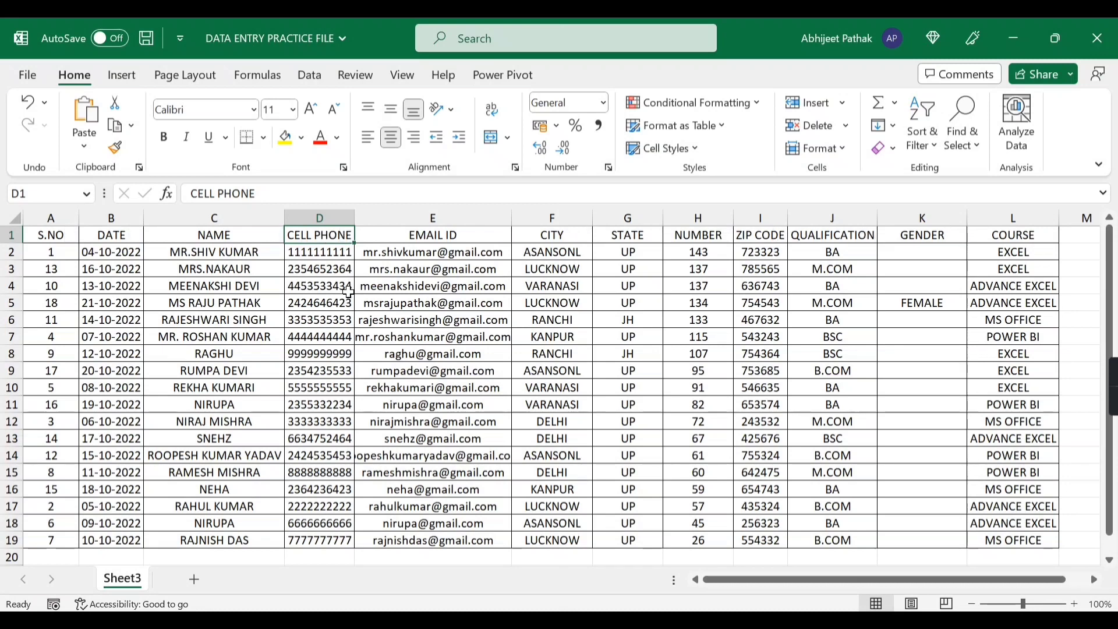
In Page Break Preview, move the vertical page break to between the EMAIL ID and CITY columns, and return to Normal view.
click(404, 75)
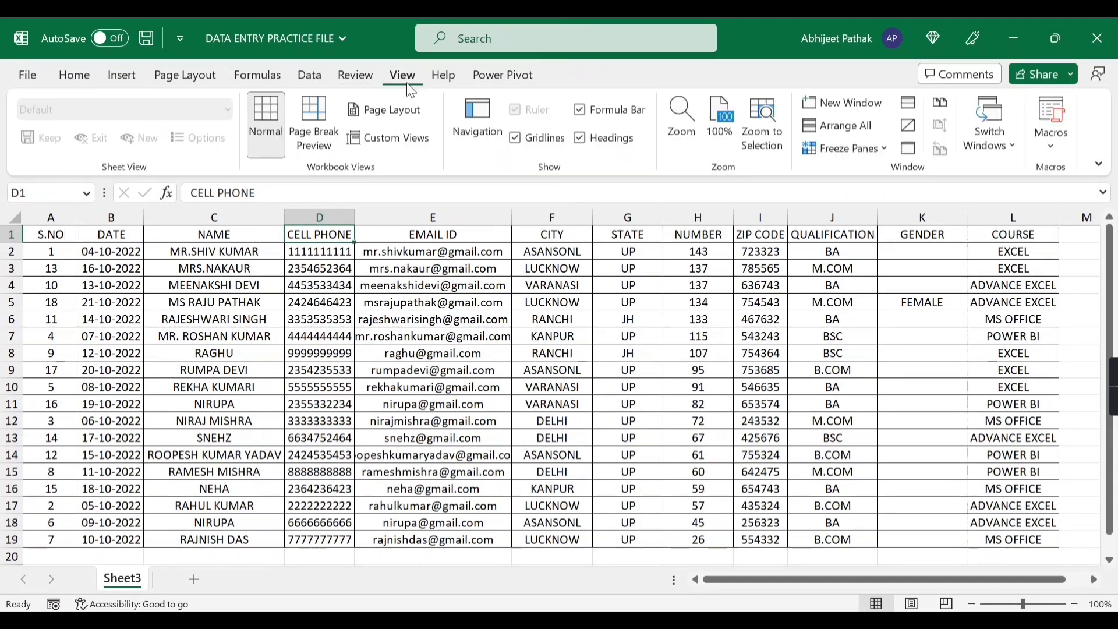
click(315, 133)
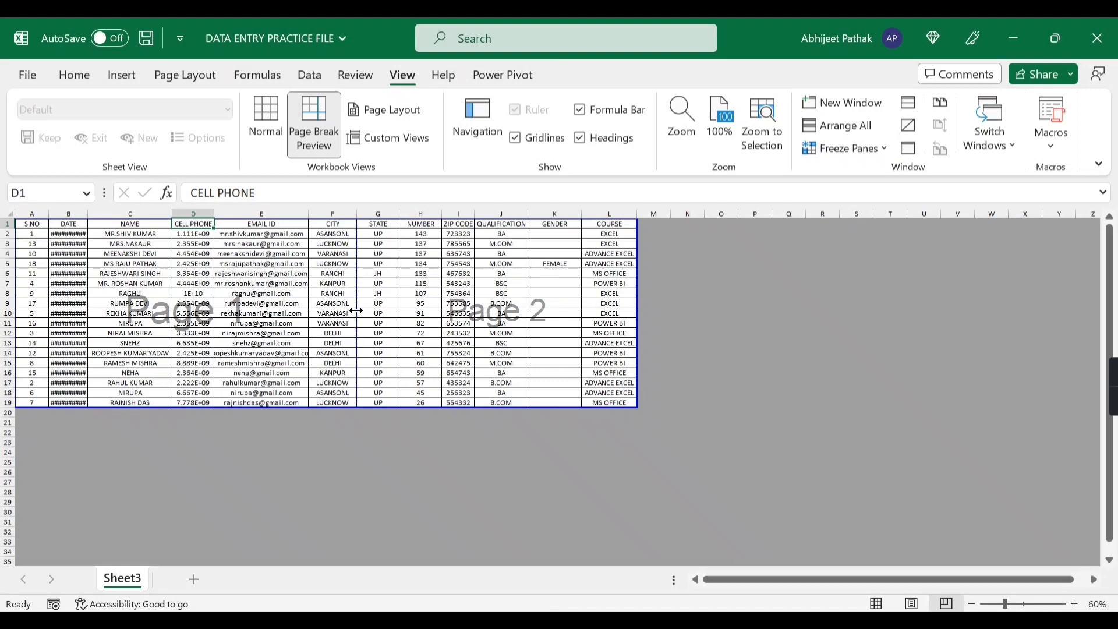
drag(357, 310, 305, 310)
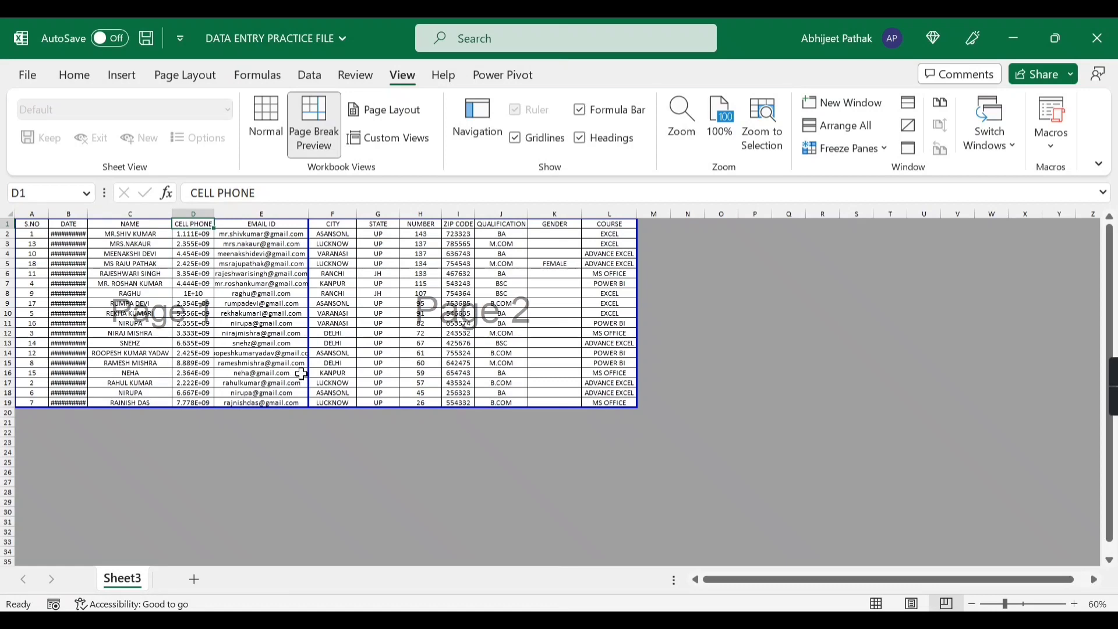
click(273, 123)
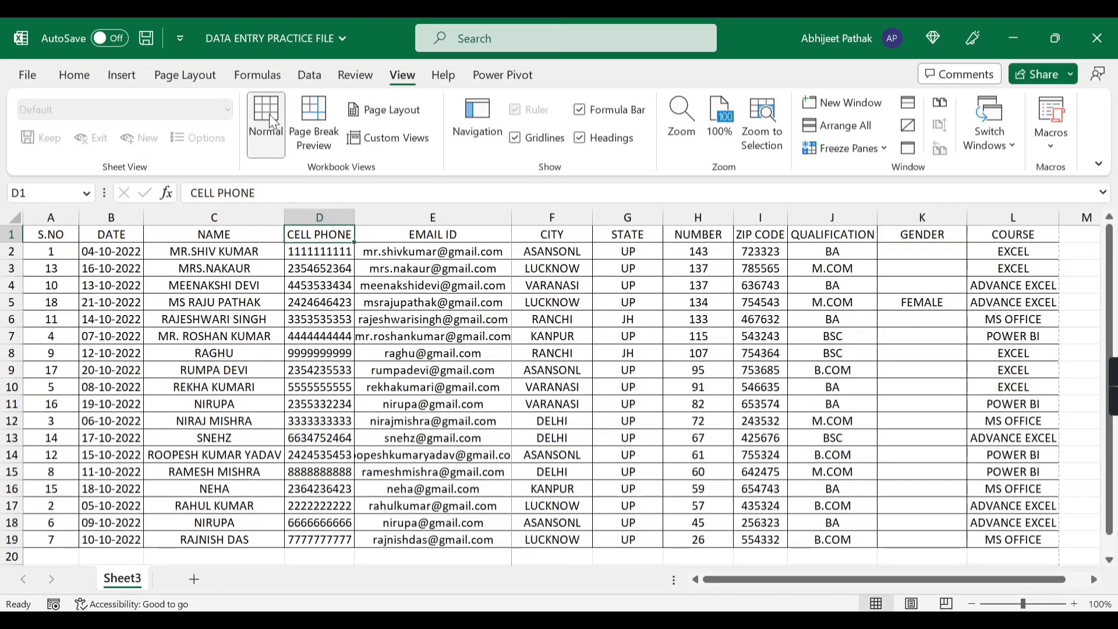
Look through the default view choices for new sheets and set new workbooks to include 3 sheets.
click(23, 83)
click(69, 572)
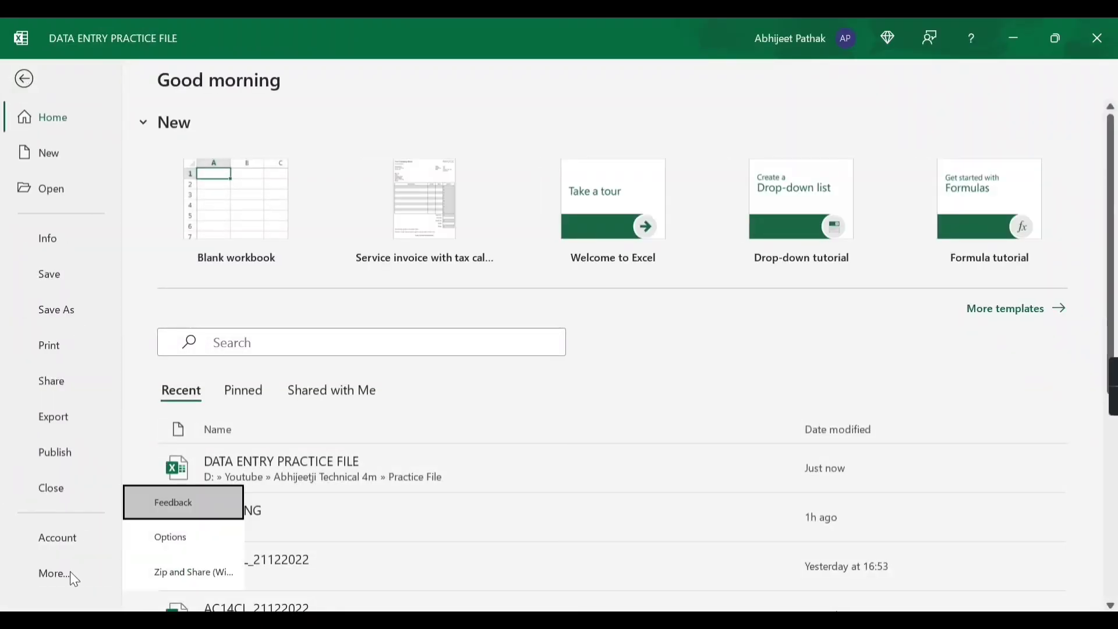
key(Escape)
key(Escape)
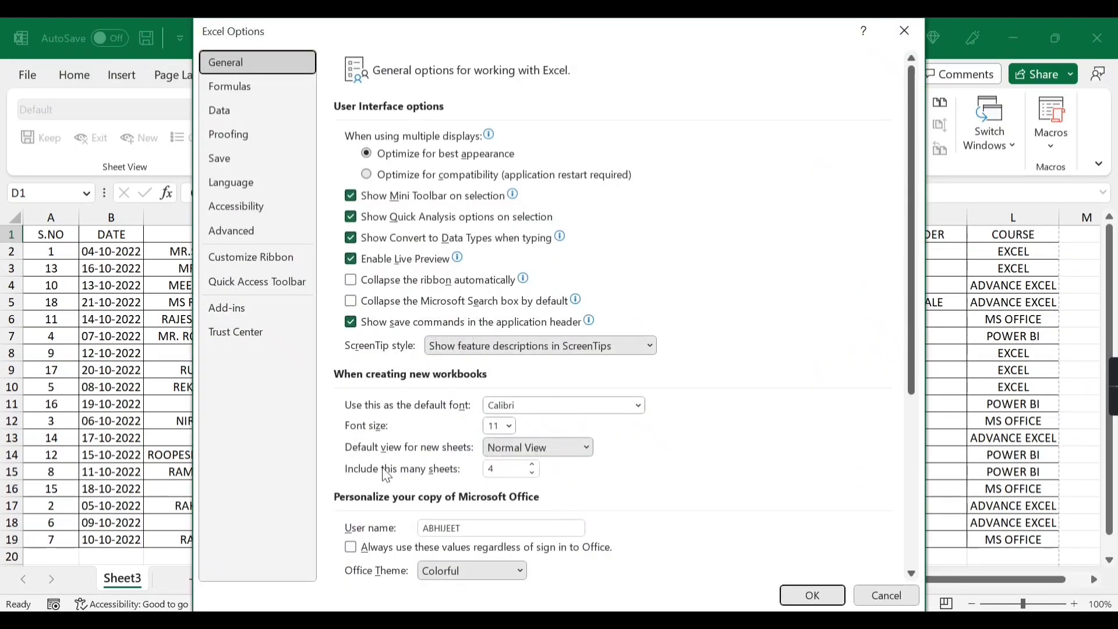
click(527, 446)
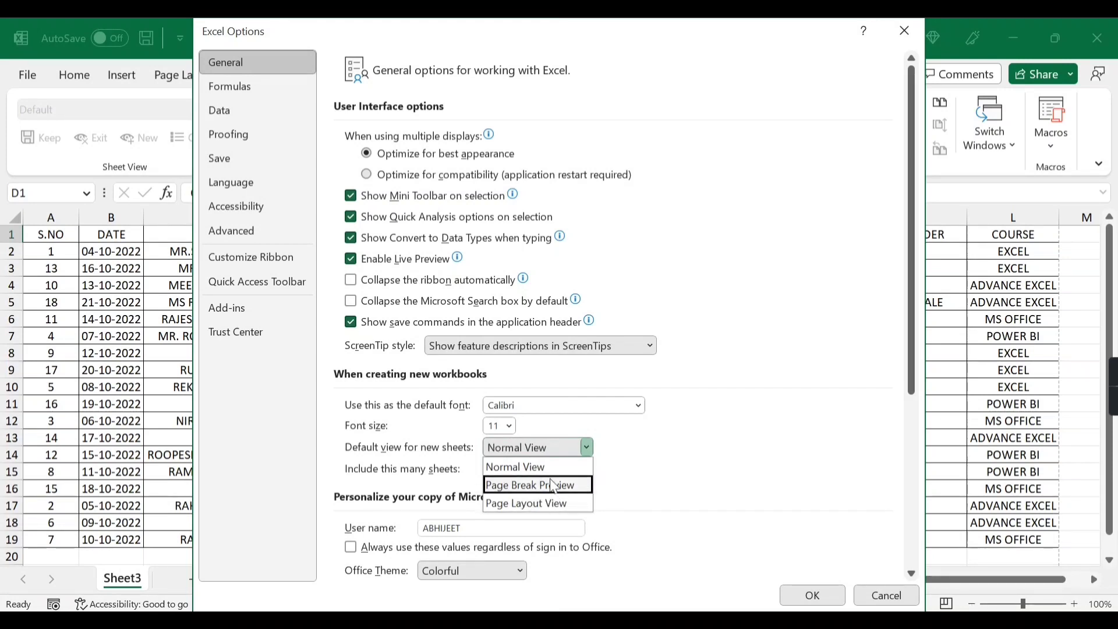
click(626, 460)
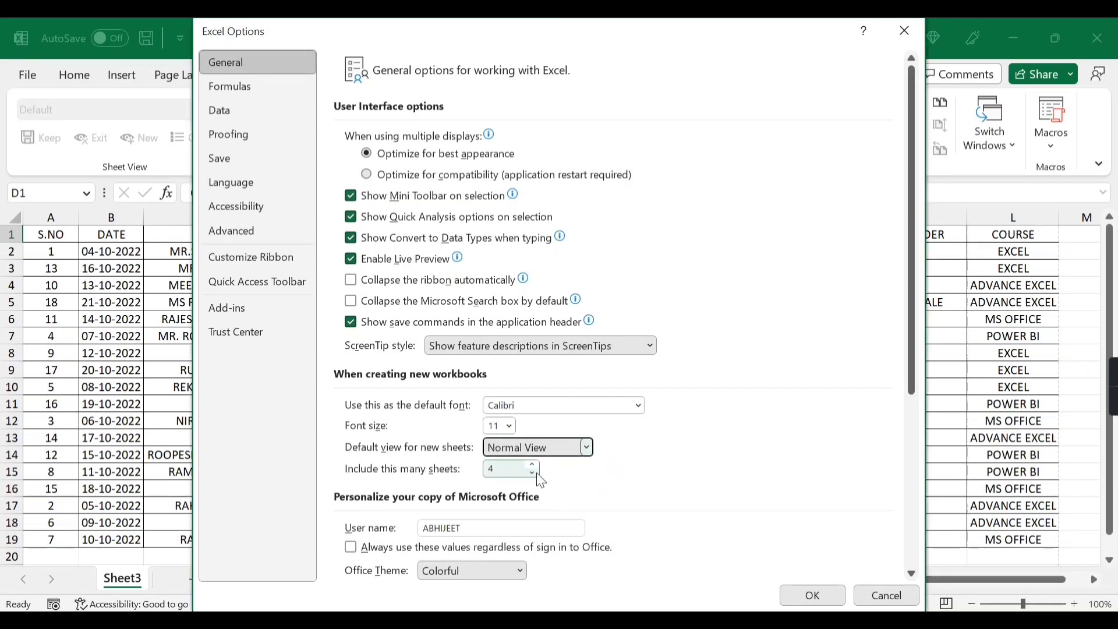
click(533, 474)
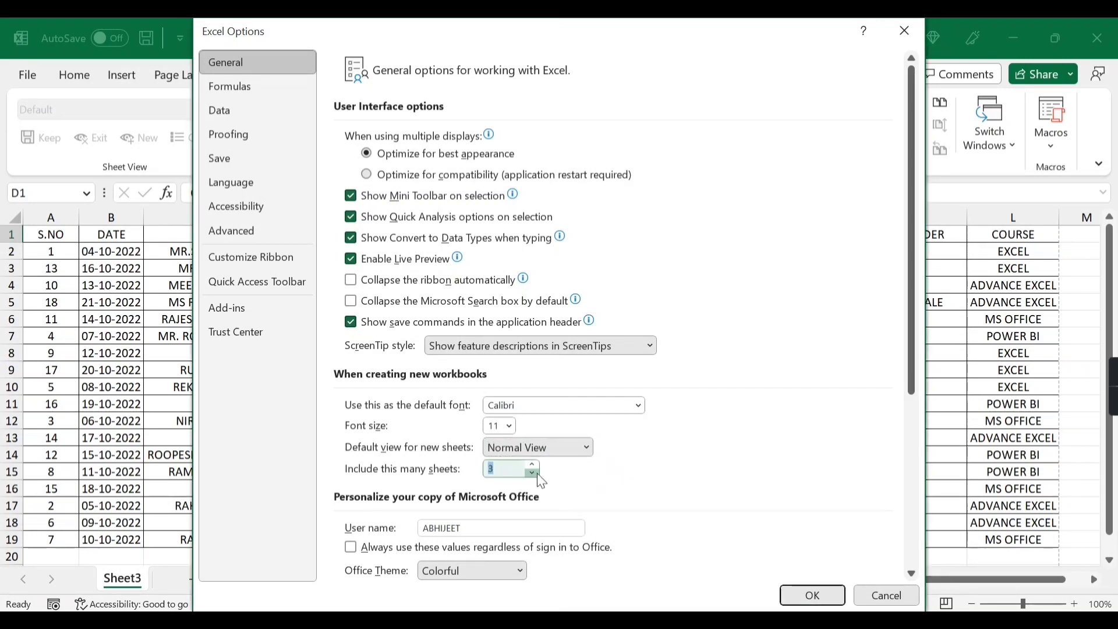
click(813, 595)
Restart Excel by closing DATA ENTRY PRACTICE FILE without saving and reopening it, and create a new blank workbook.
click(1108, 32)
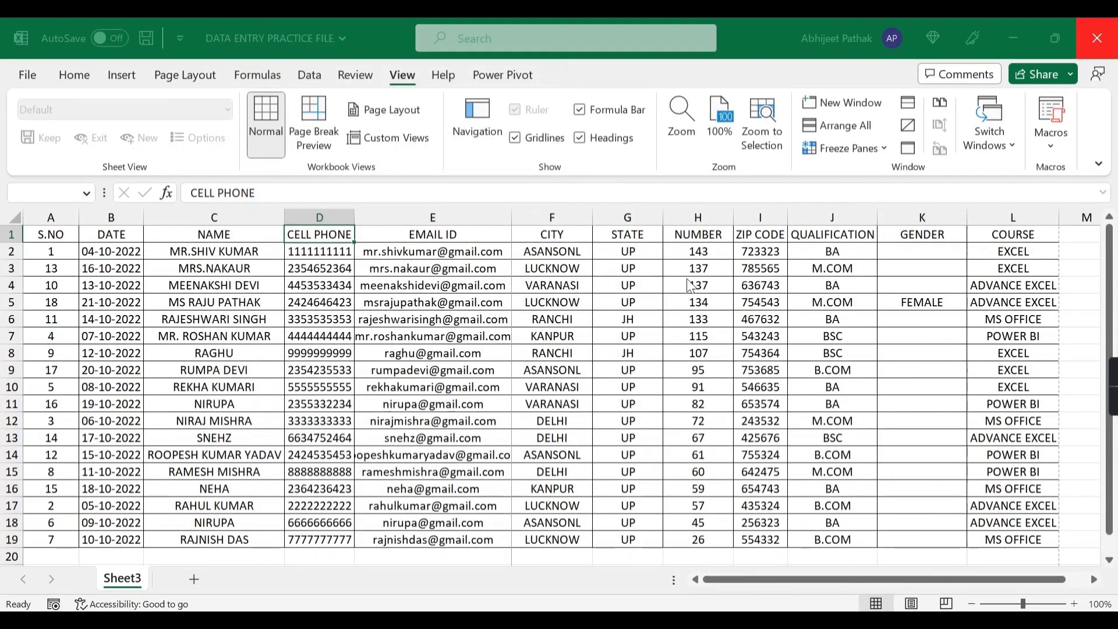
click(486, 350)
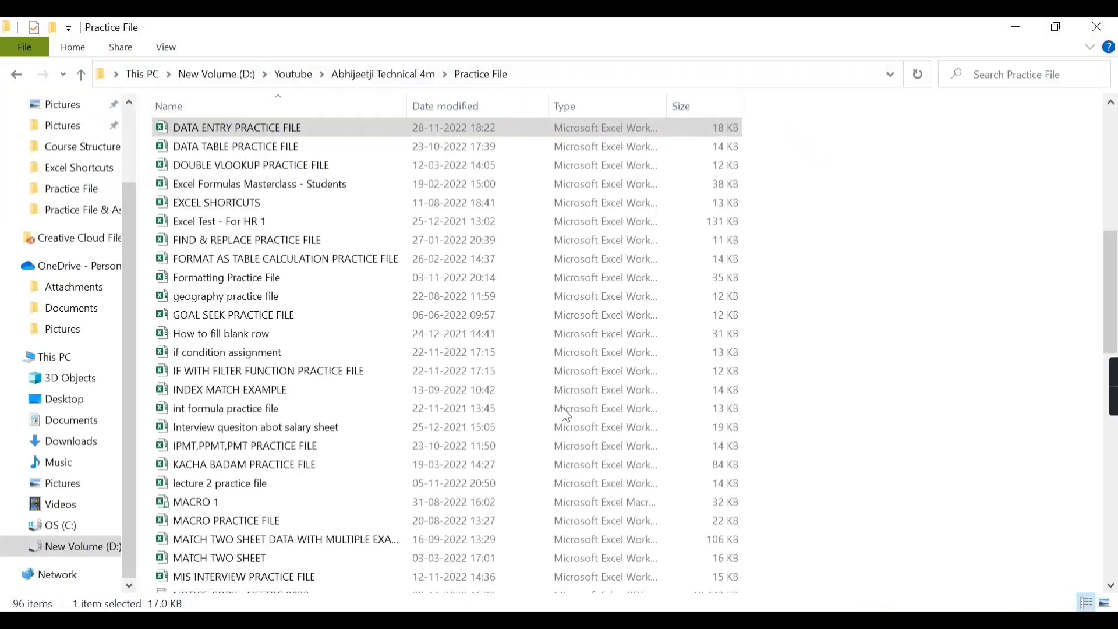
double_click(228, 132)
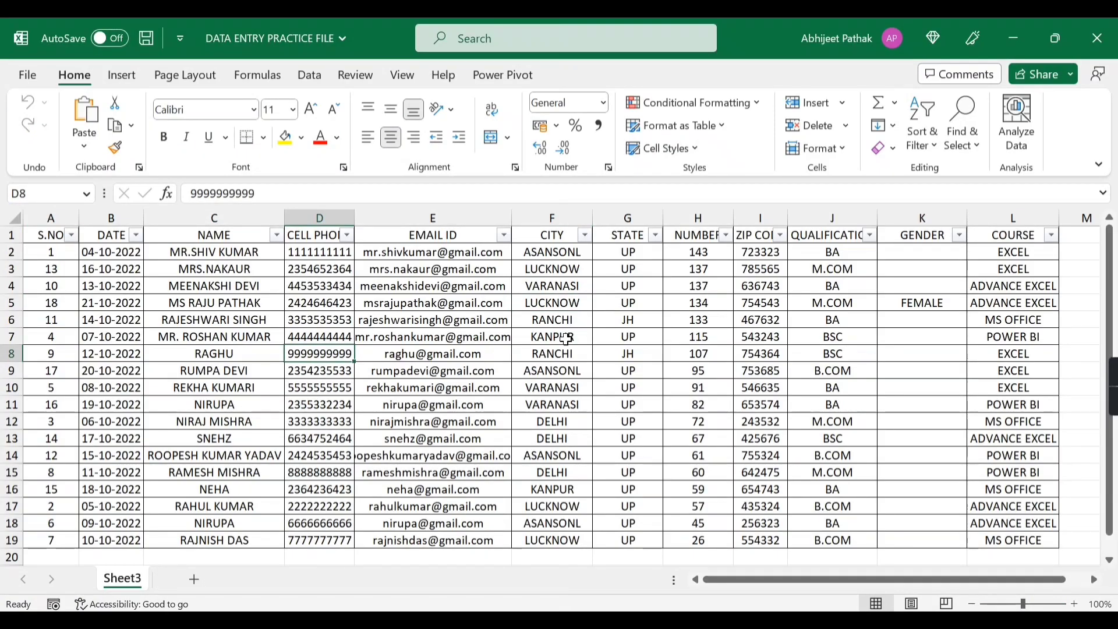
click(456, 403)
key(ctrl+n)
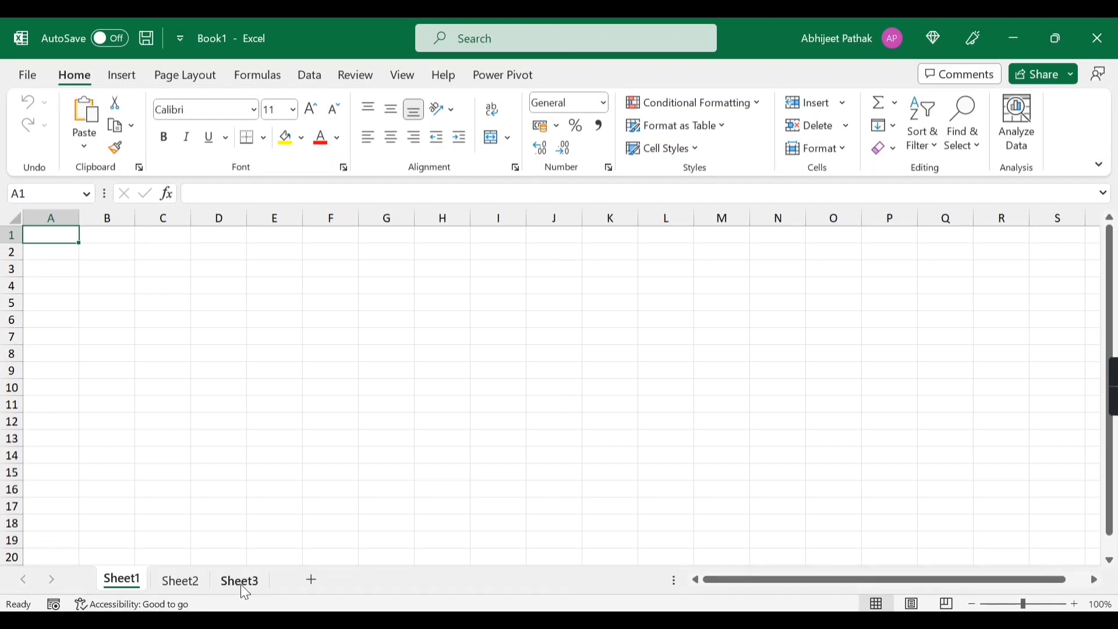
Examine how the column headings on Sheet1 are lettered from column A through column AV, and return to column A.
click(64, 218)
click(108, 217)
click(163, 218)
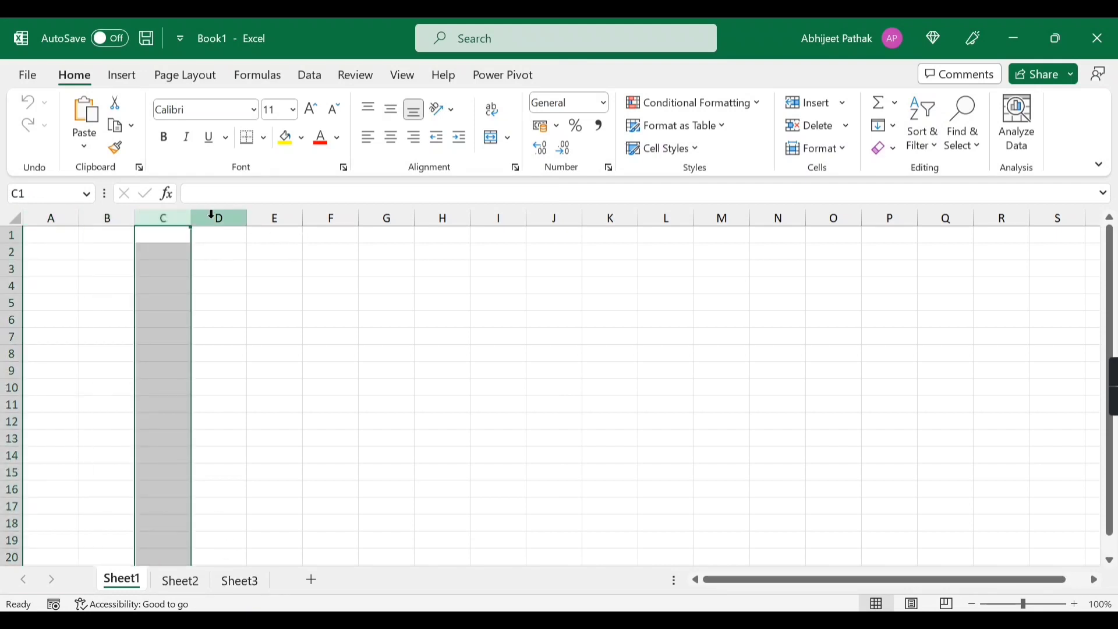
click(218, 217)
click(274, 218)
click(326, 218)
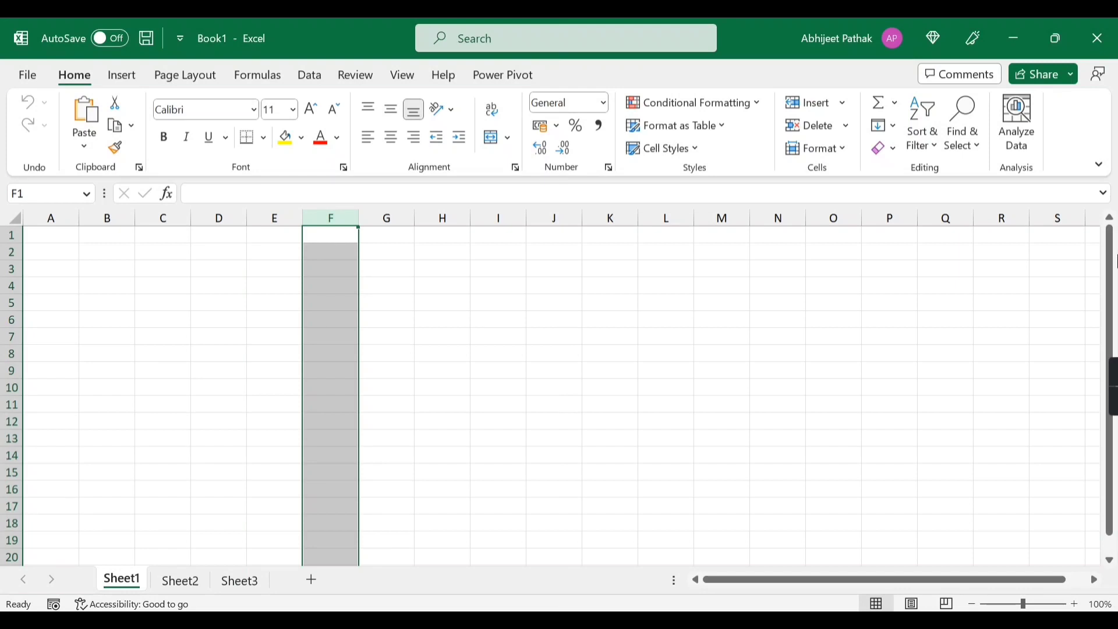
key(Right)
key(Right)
key(Right)
key(Right)
key(Right)
key(Right)
key(Right)
key(Right)
key(Right)
key(Right)
key(Right)
key(Right)
key(Right)
key(Right)
key(Right)
key(Right)
key(Right)
key(Right)
key(Right)
key(Right)
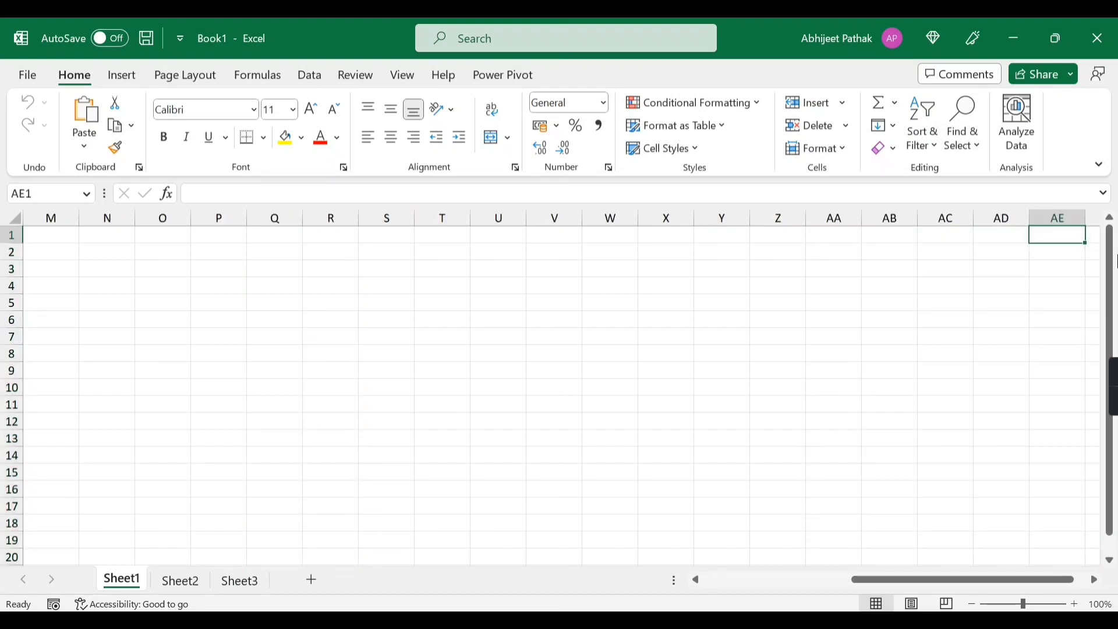
key(Right)
key(Right)
key(Right)
key(Right)
key(Right)
key(Right)
key(Right)
key(Right)
key(Right)
key(Right)
key(Right)
key(Right)
key(Right)
key(Right)
key(Right)
key(Right)
key(Right)
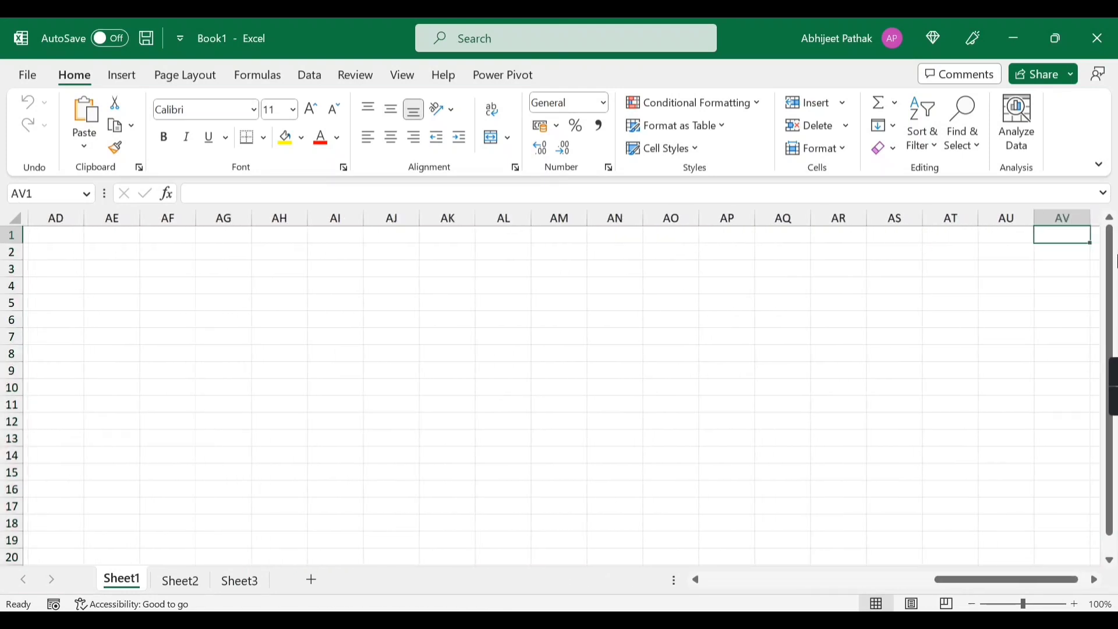
click(993, 217)
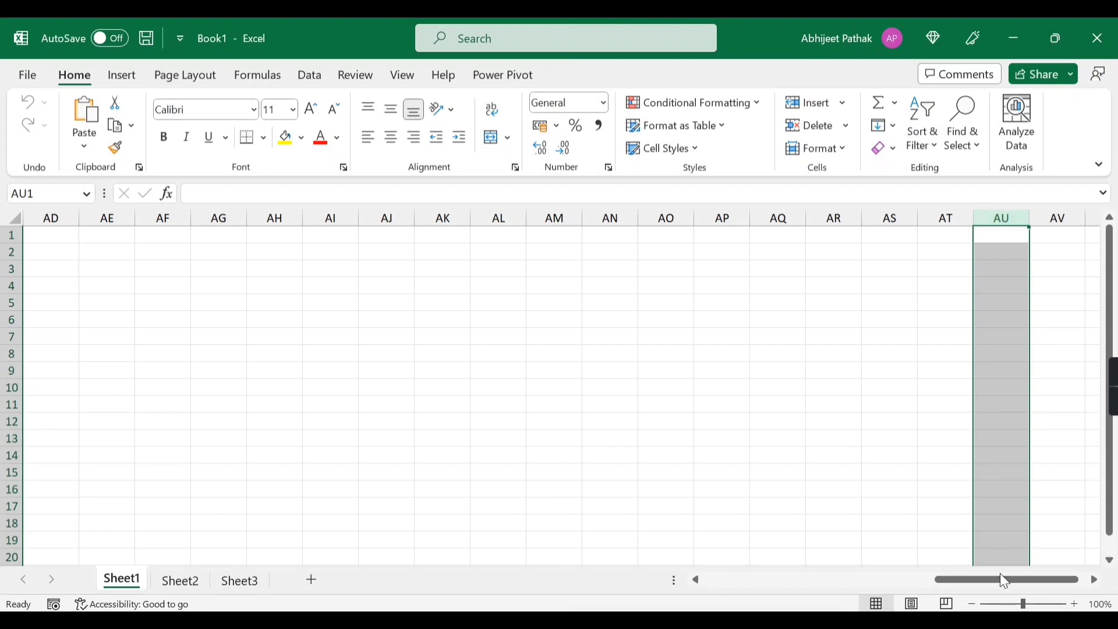
drag(1000, 576, 727, 578)
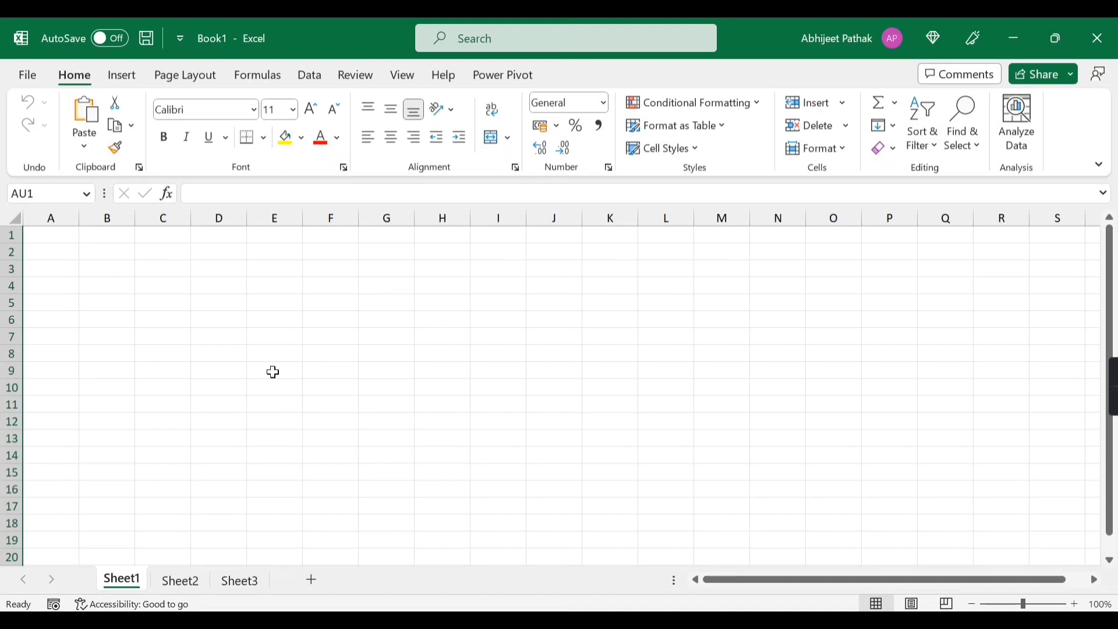
Examine the lettered column headings again from column A onward and select cell AQ1 to check its reference.
click(49, 216)
click(107, 218)
click(163, 218)
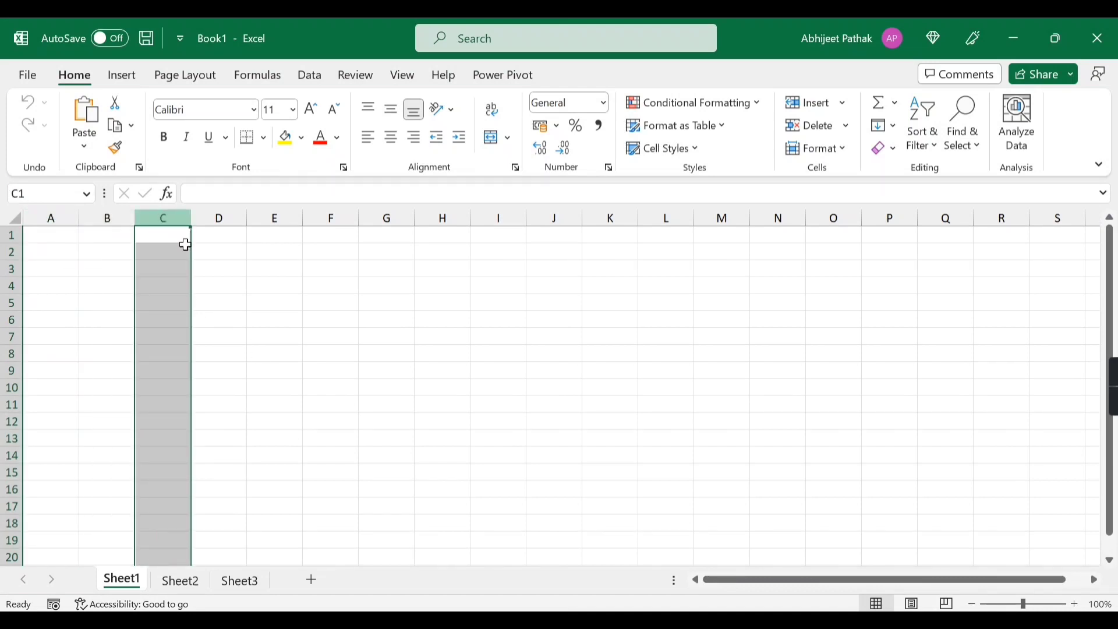
drag(795, 580, 920, 584)
click(1096, 580)
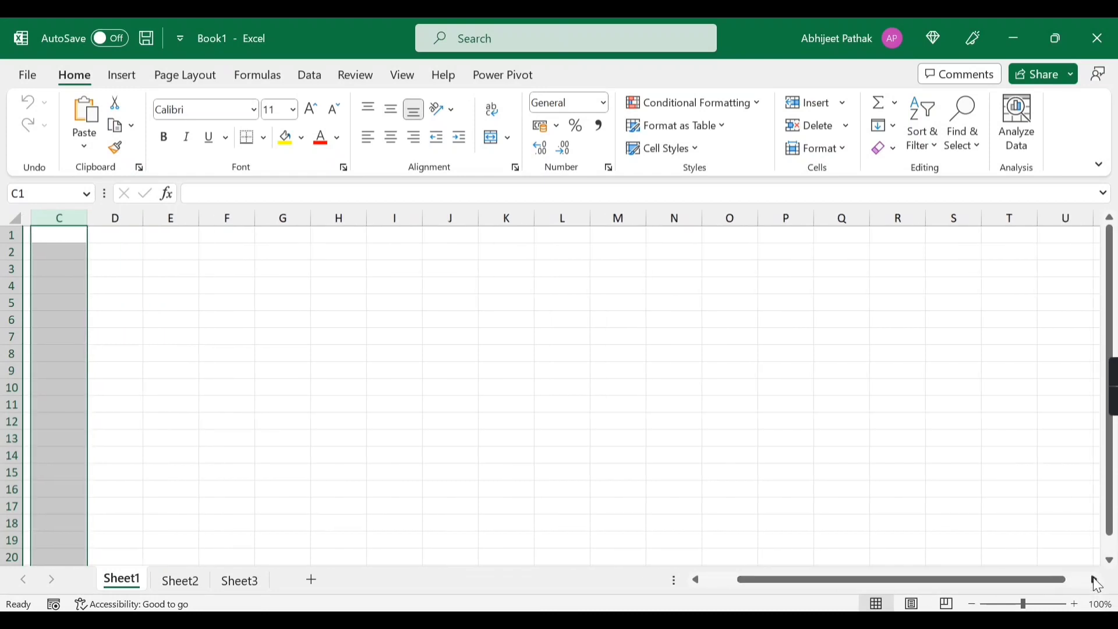
click(1096, 580)
click(1014, 217)
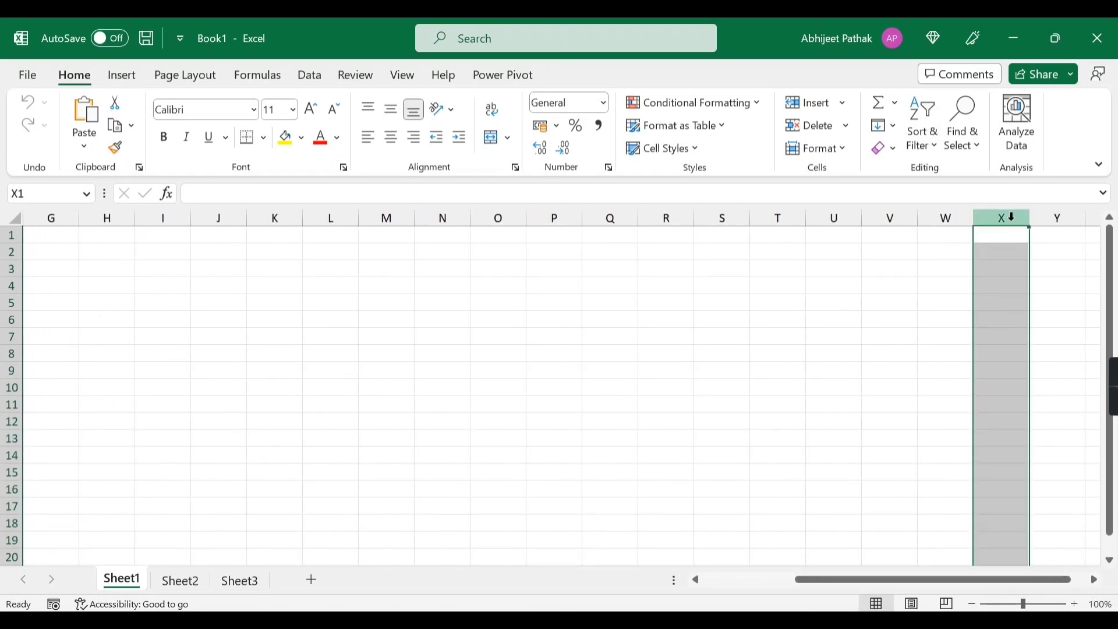
key(Right)
key(Right)
key(Right)
key(Right)
key(Right)
key(Right)
key(Right)
key(Right)
key(Right)
key(Right)
key(Right)
key(Right)
key(Right)
key(Right)
key(Right)
key(Right)
key(Right)
key(Right)
key(Right)
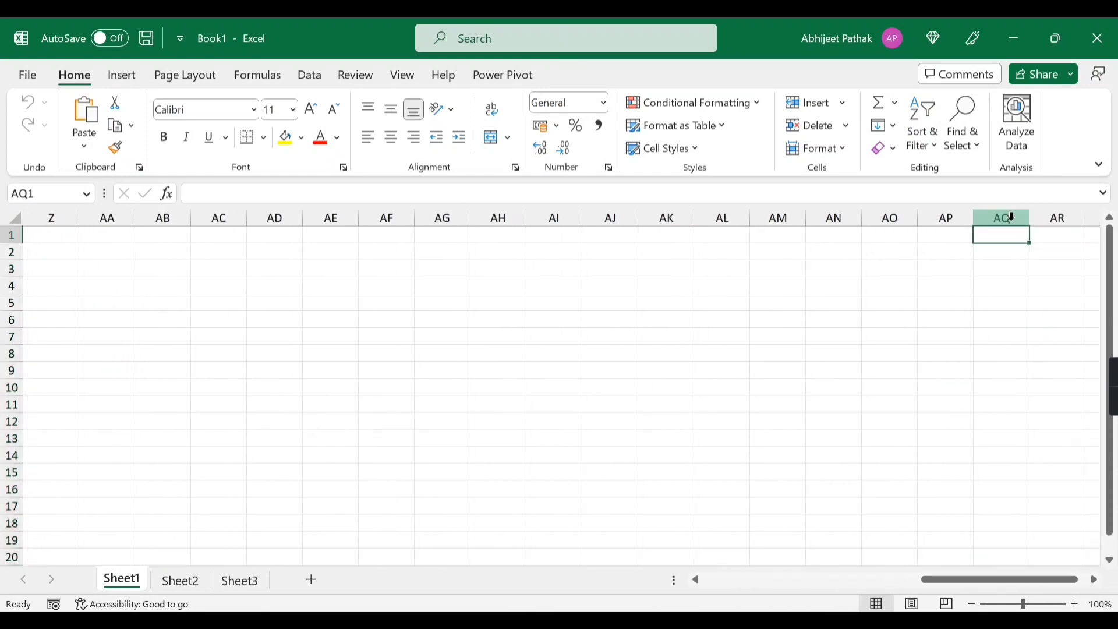
click(1014, 218)
click(1000, 237)
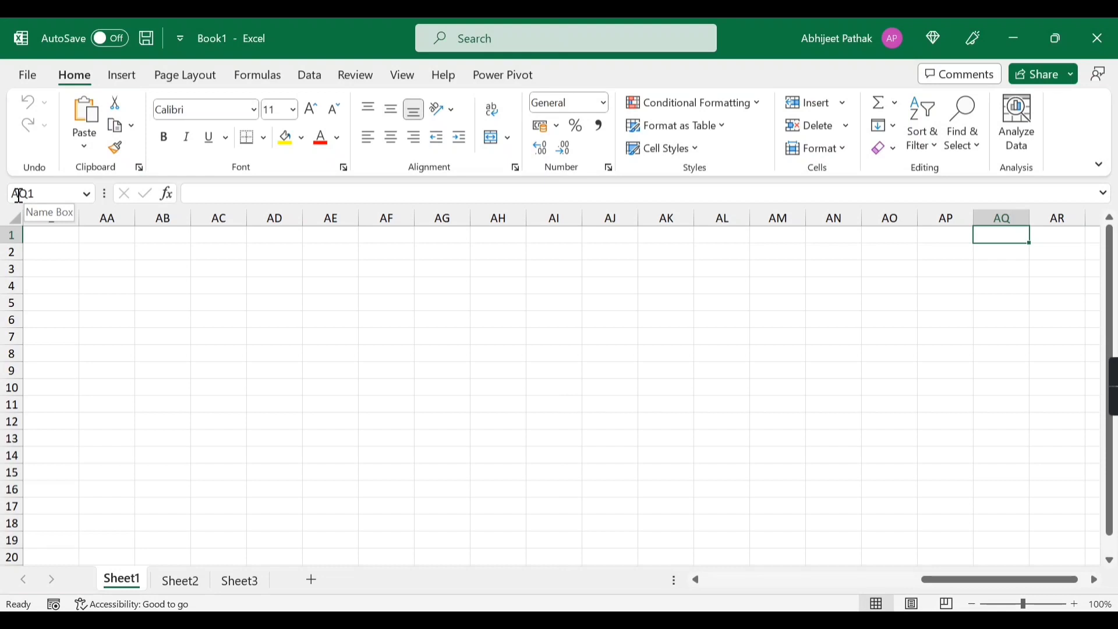
Enable the R1C1 reference style in the formula options so that columns are numbered.
click(27, 75)
click(58, 570)
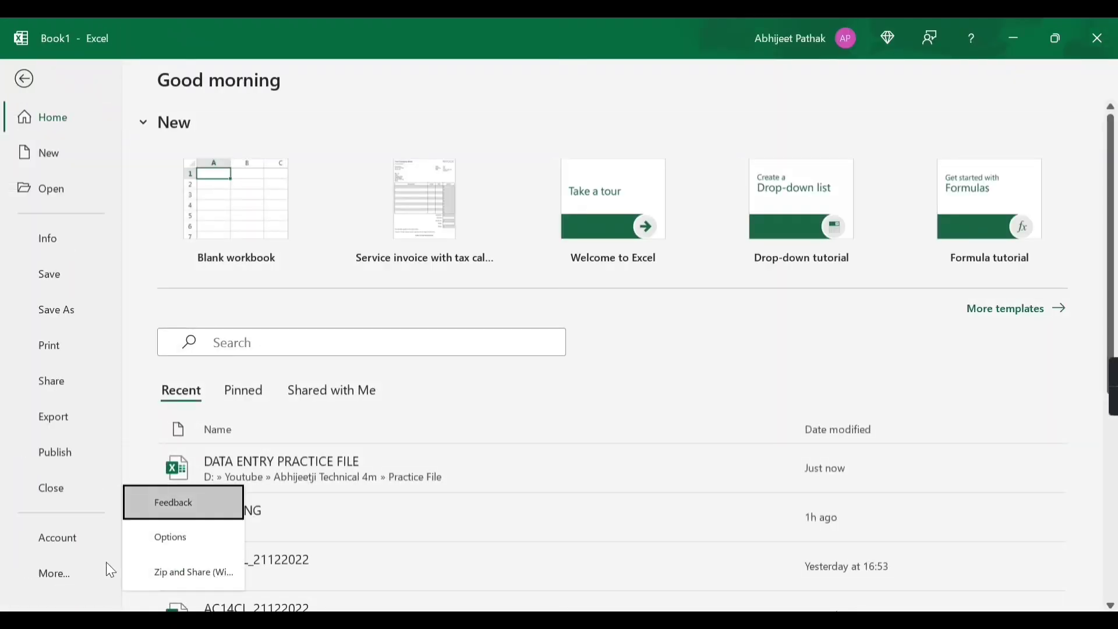
click(186, 534)
click(257, 88)
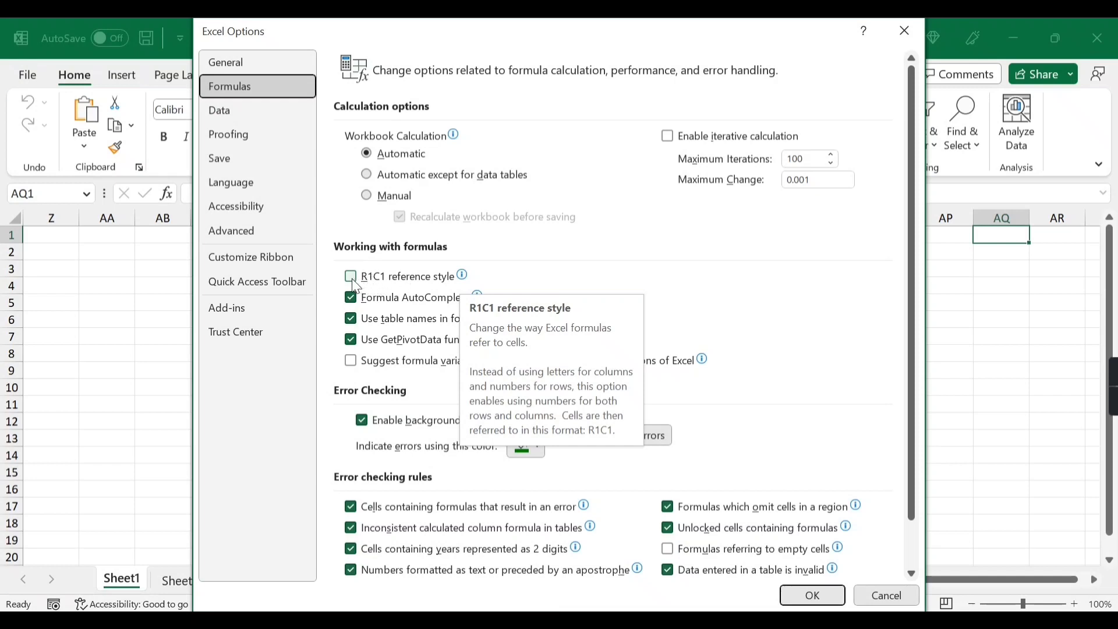
click(367, 279)
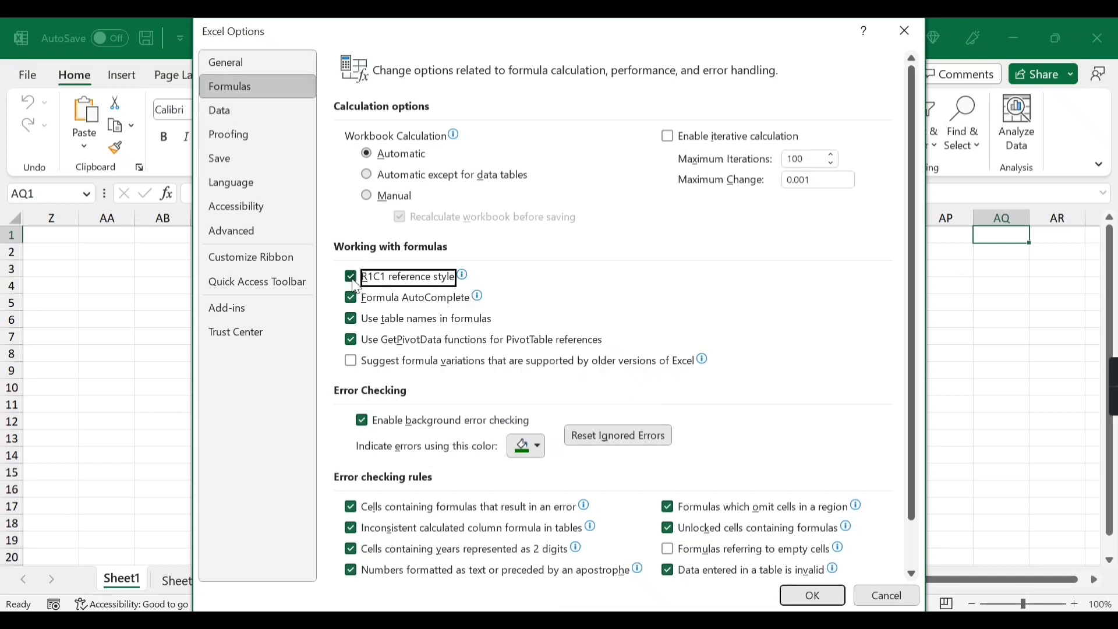
click(819, 595)
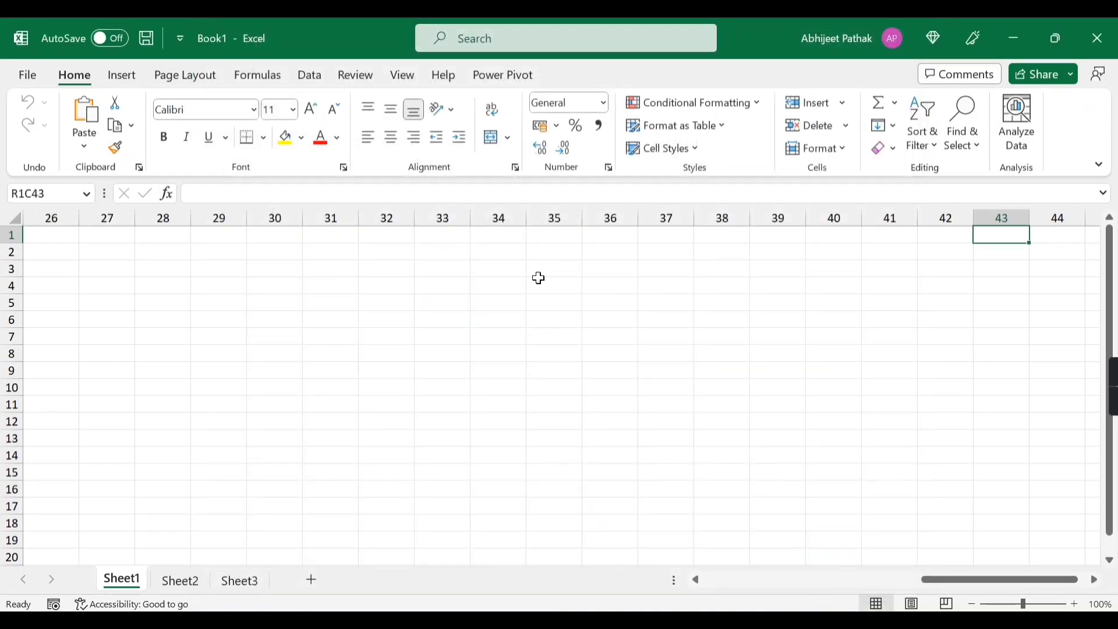
Check the numbered column headings from column 43 back to column 40, and select column 40.
drag(1001, 218, 948, 218)
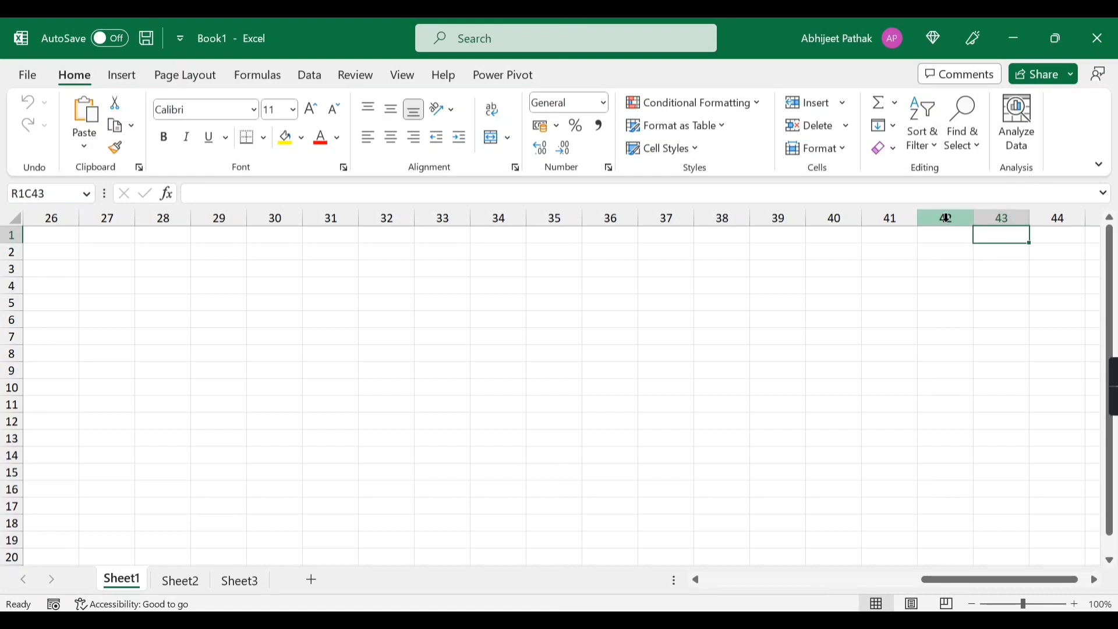
click(889, 218)
click(834, 218)
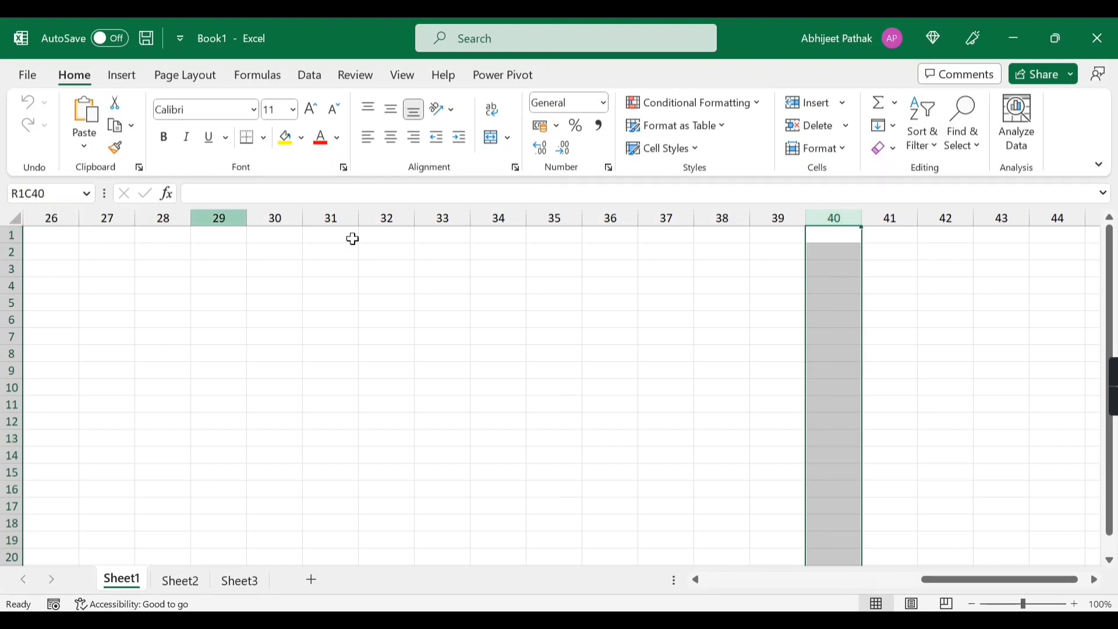
click(833, 219)
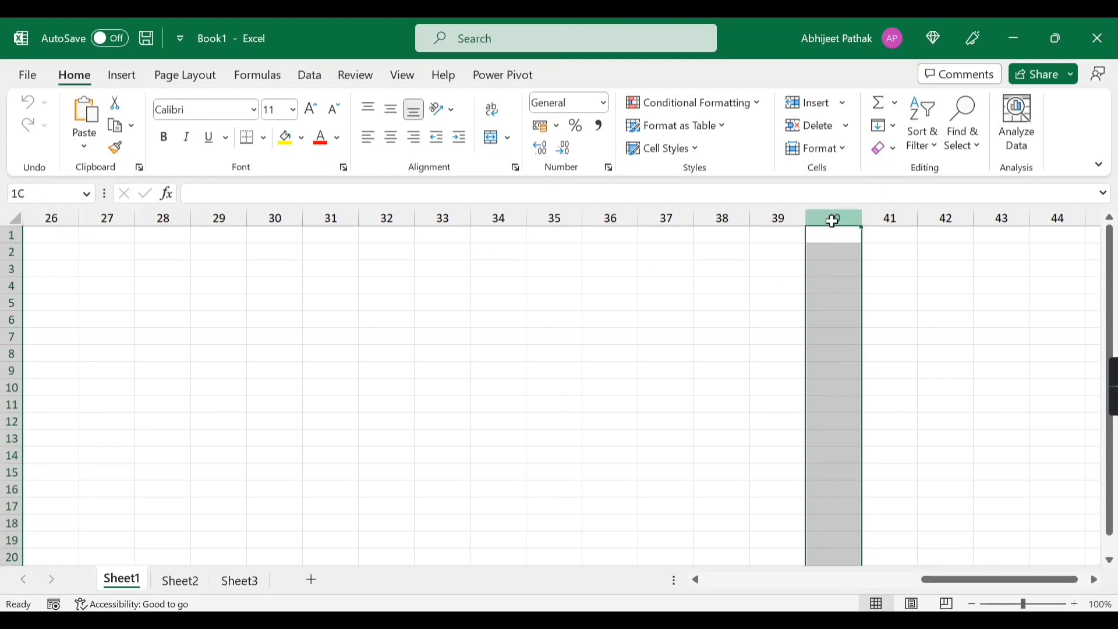
Check column 42 and cell R14C42, and turn off the R1C1 reference style in the formula options to restore lettered columns.
click(945, 218)
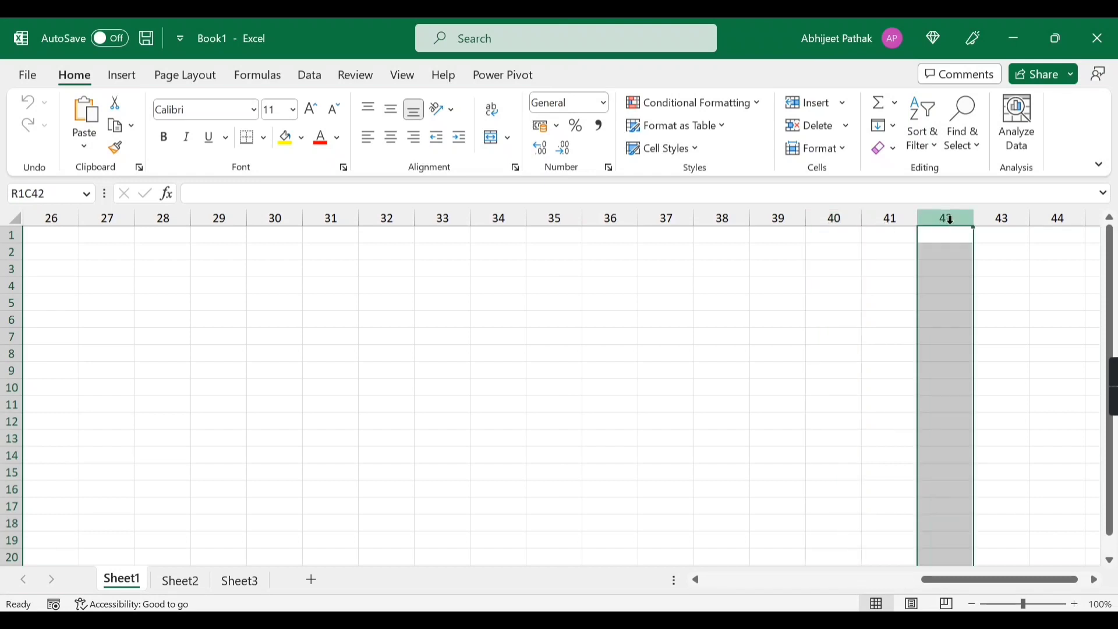
click(954, 453)
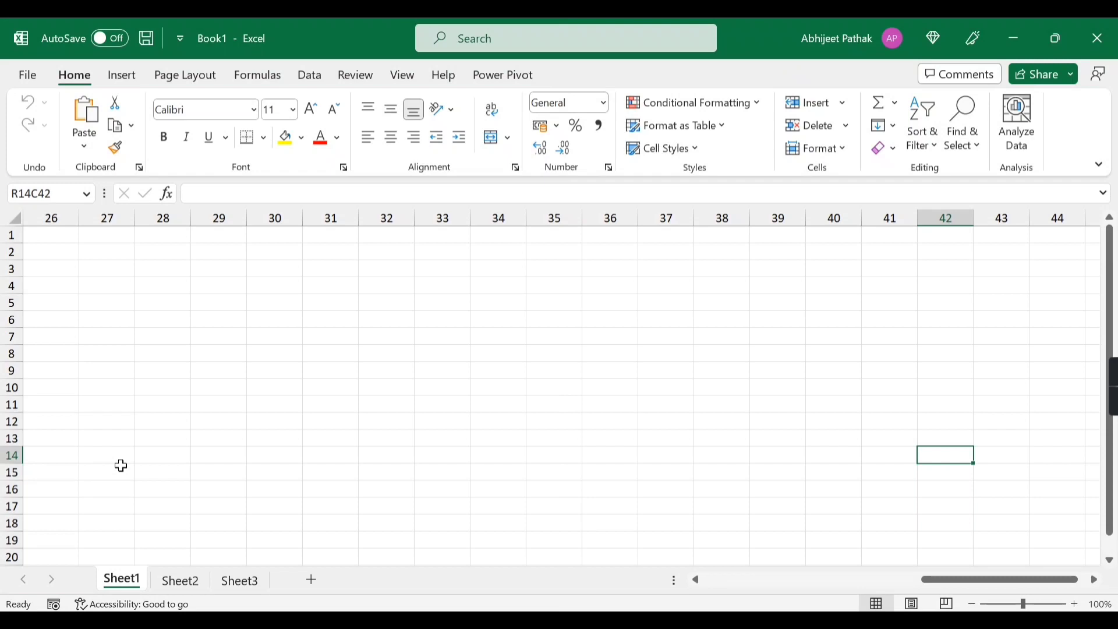
click(16, 80)
click(90, 589)
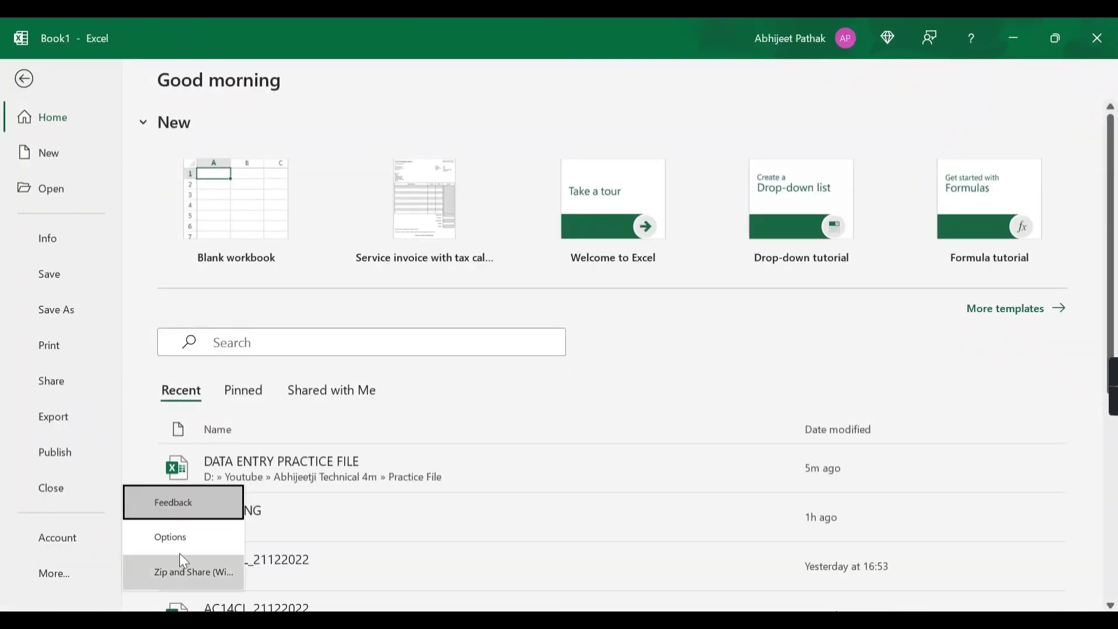
click(181, 538)
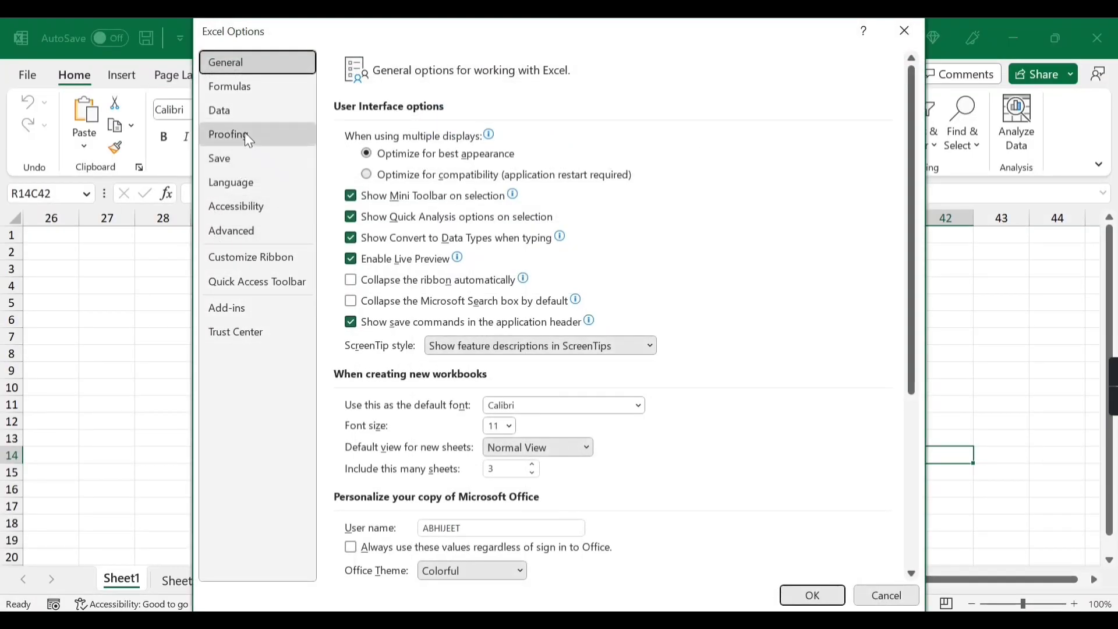
click(243, 86)
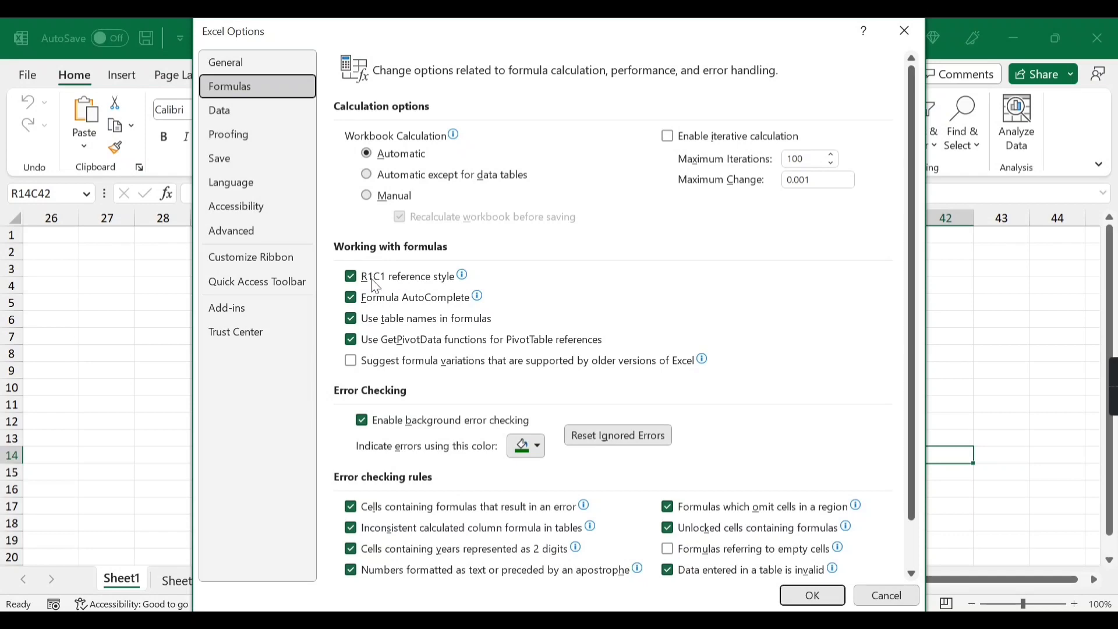
click(405, 275)
click(792, 594)
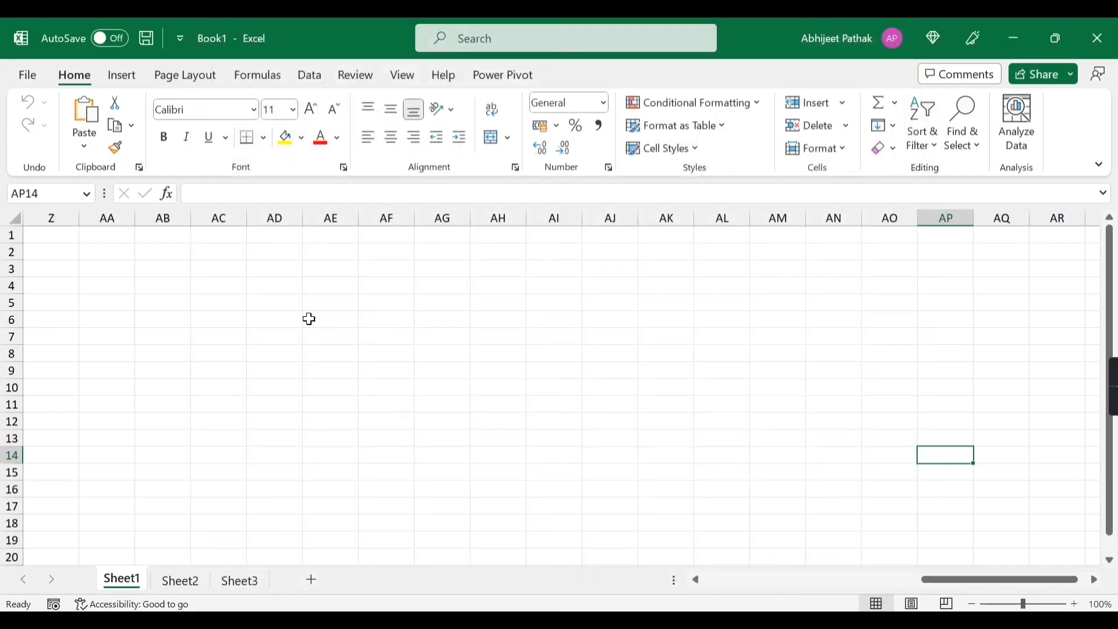
Check the lettered references on Sheet1 by selecting cell AB4, column AF and cell AC5.
click(223, 308)
click(140, 282)
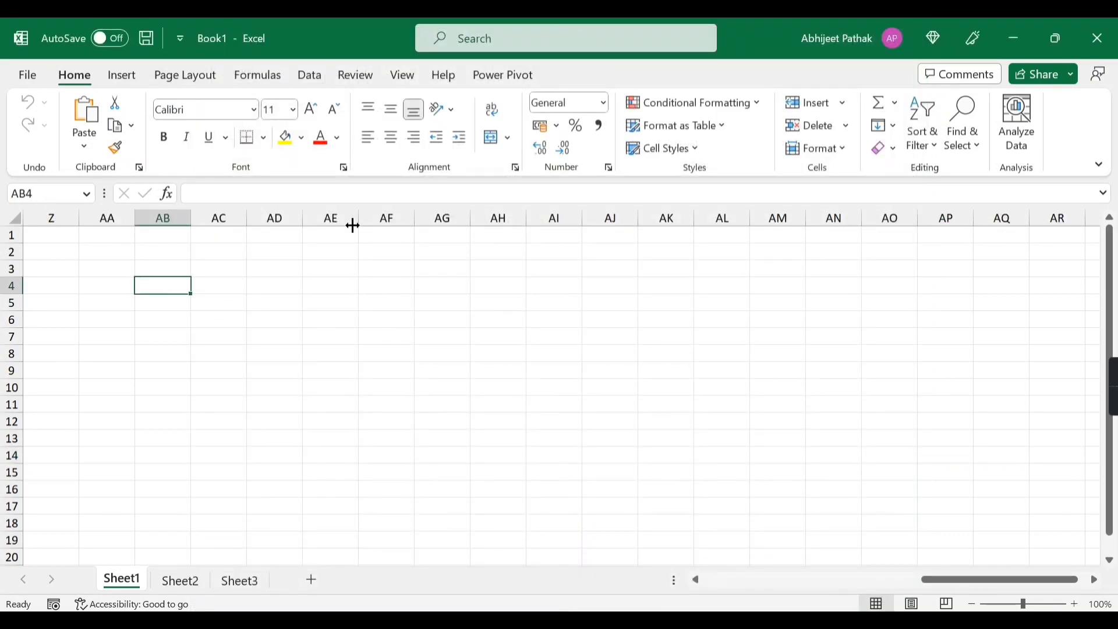
click(387, 218)
click(209, 305)
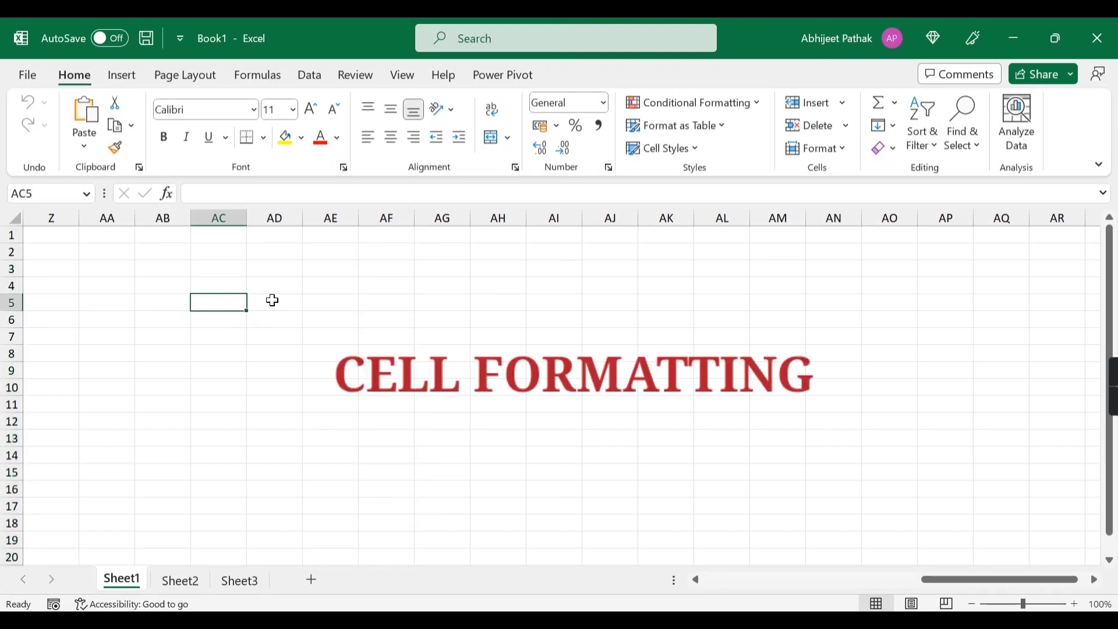
Enter the sample text "hkhk" in cell AD3.
click(292, 268)
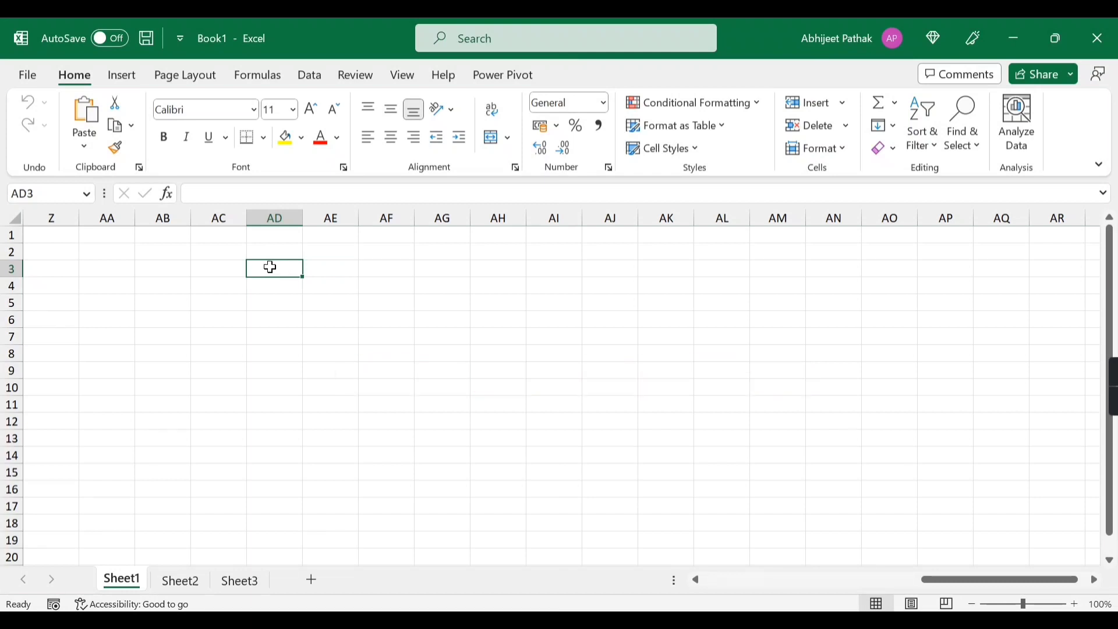
text(hkhk)
click(315, 295)
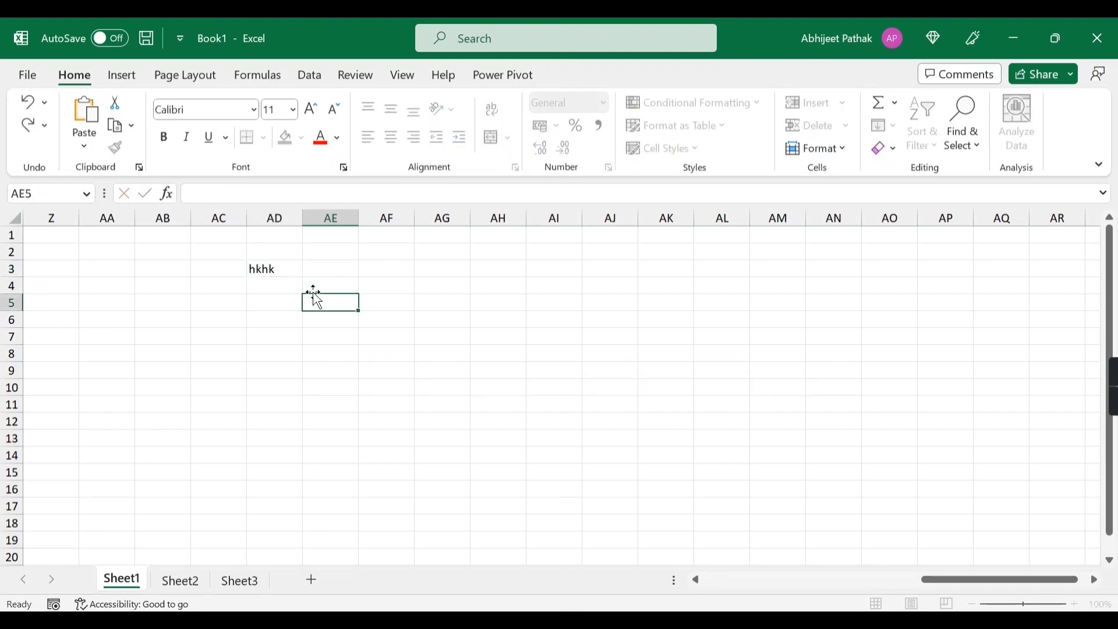
Make the text in cell AD3 bold, and try the italic and underline styles on it.
click(282, 271)
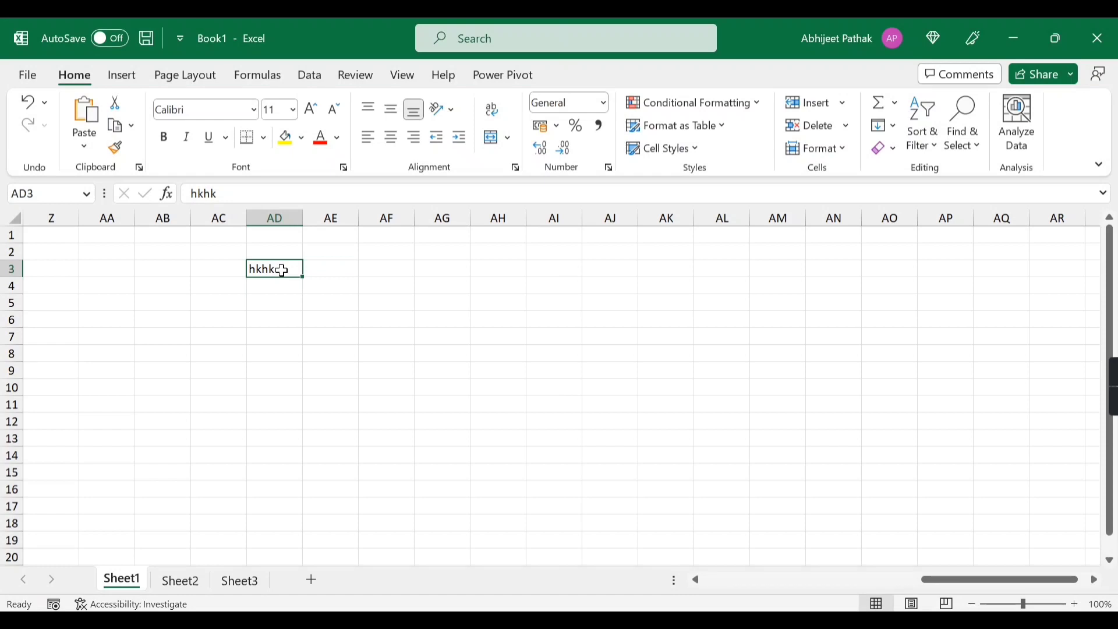
click(167, 146)
click(194, 141)
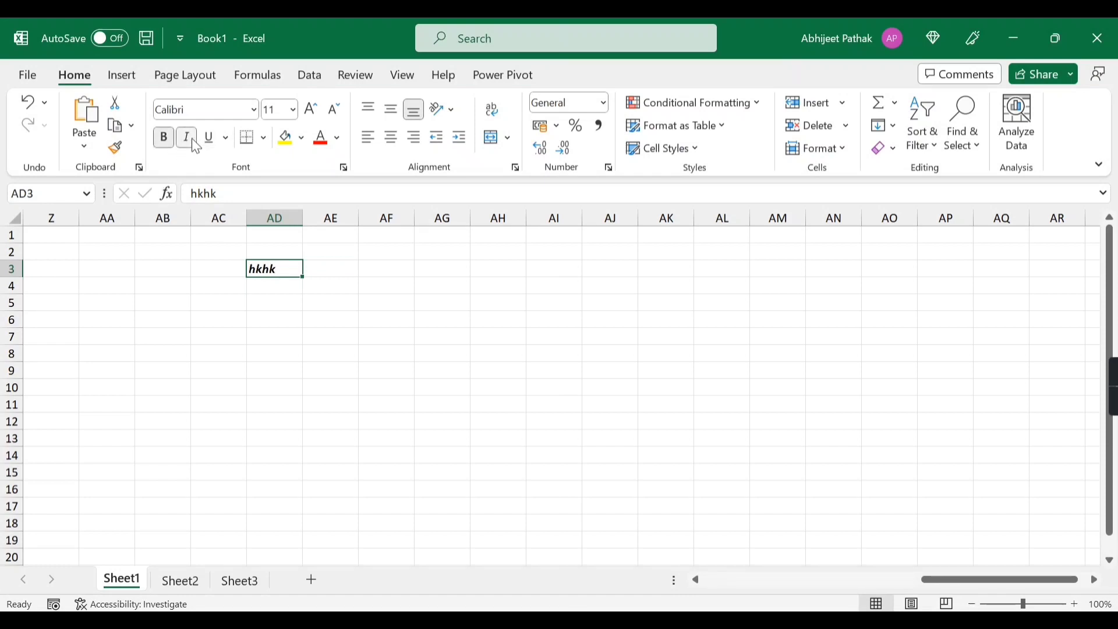
click(194, 142)
click(214, 141)
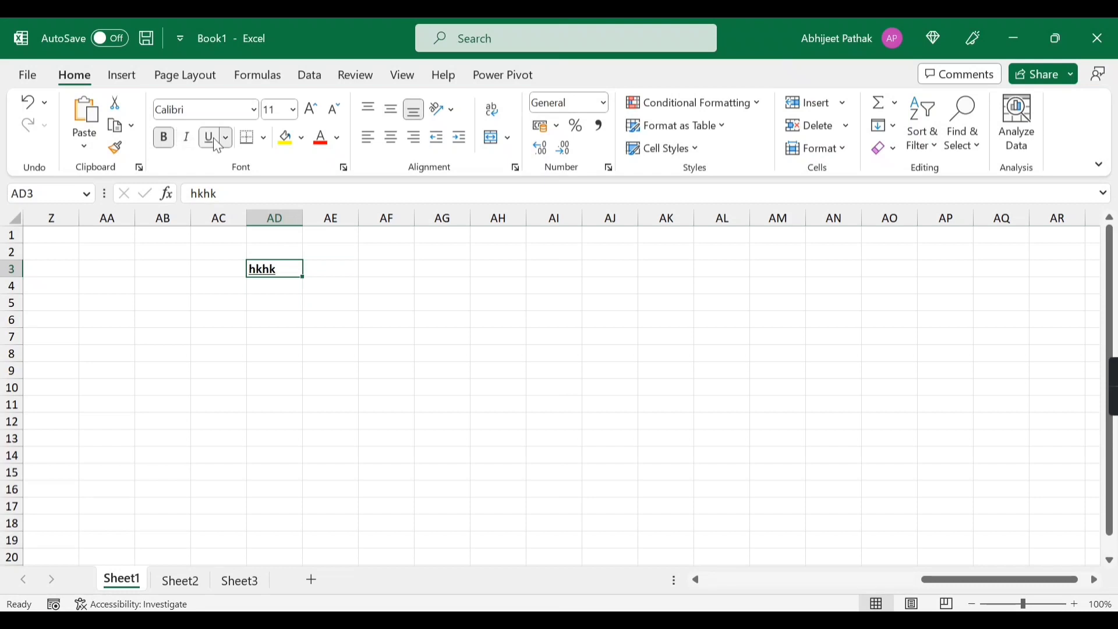
Apply the All Borders style to cell AD3.
click(269, 142)
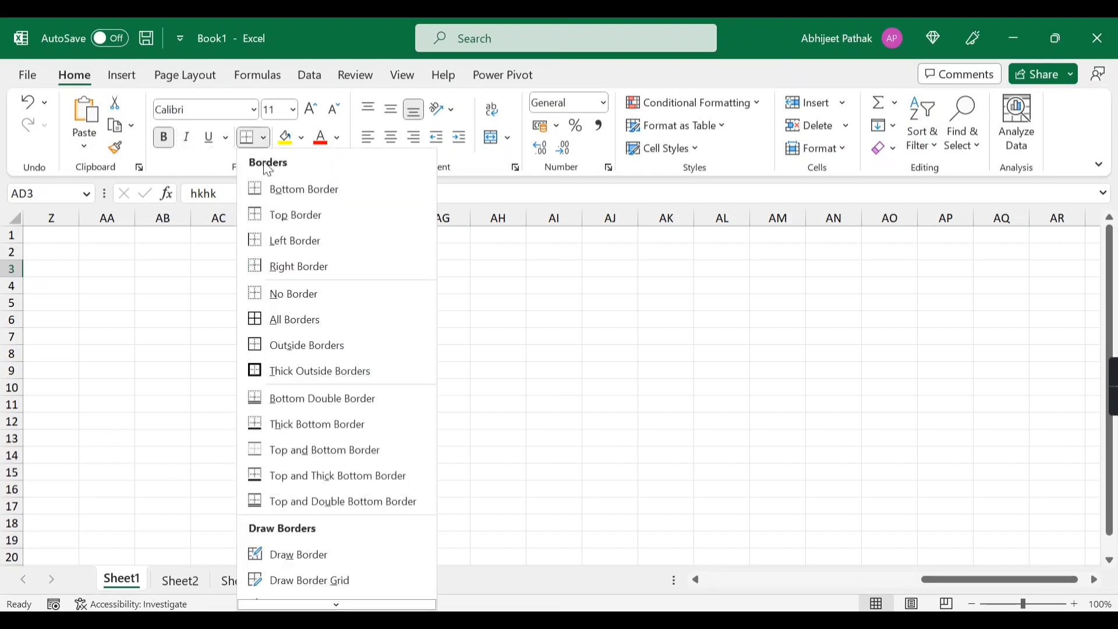
click(282, 320)
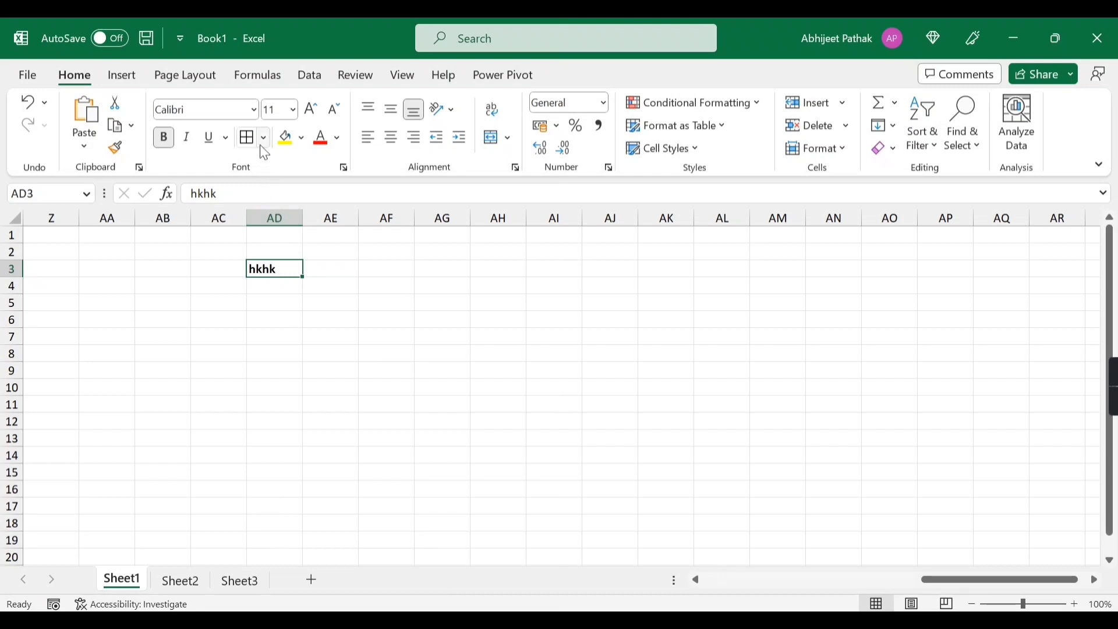
click(325, 317)
click(287, 269)
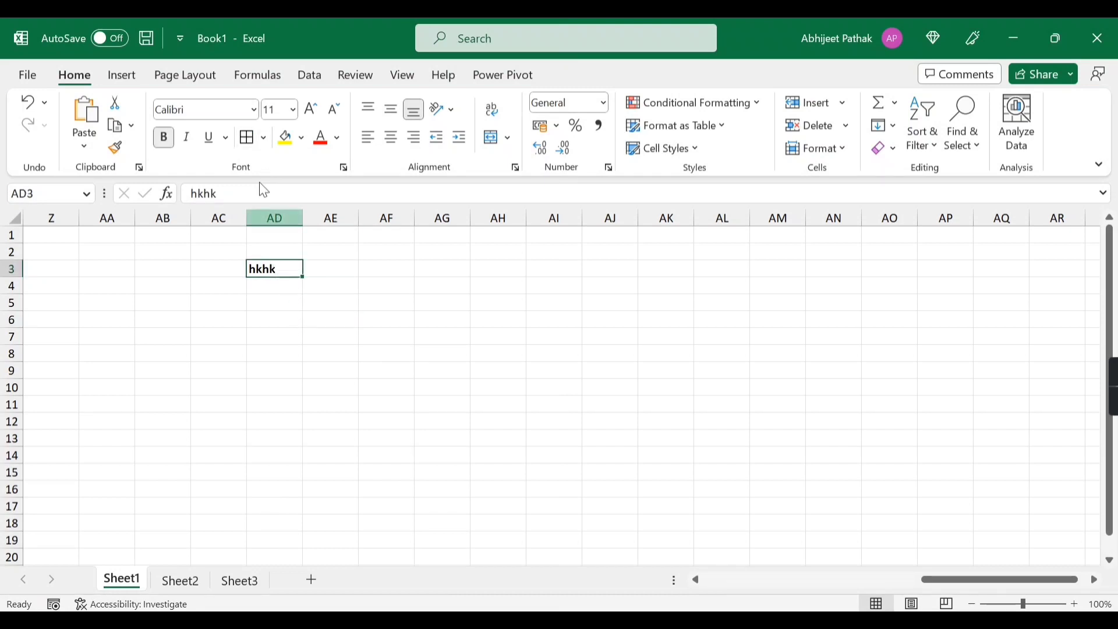
Apply Thick Outside Borders to cell AD3 and select other cells to view the border.
click(266, 140)
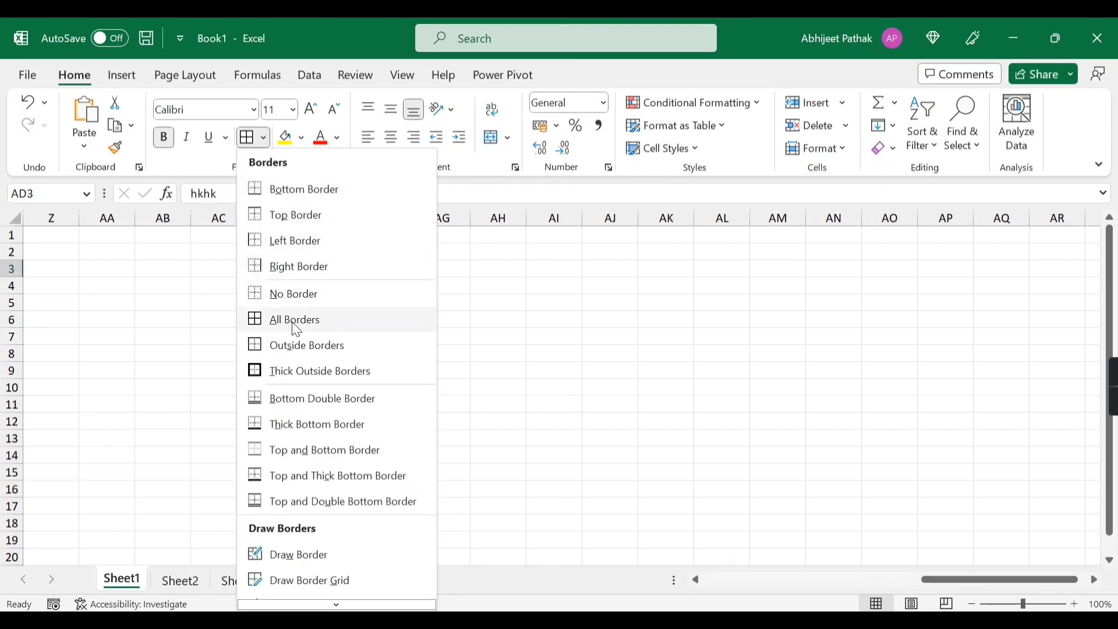
click(335, 382)
click(315, 266)
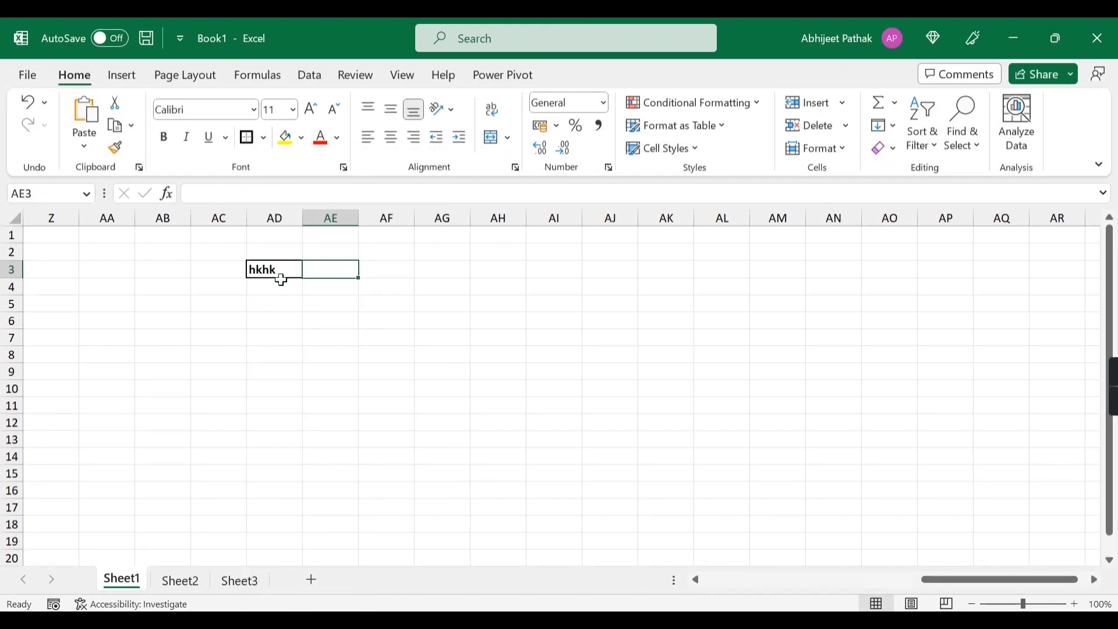
click(290, 307)
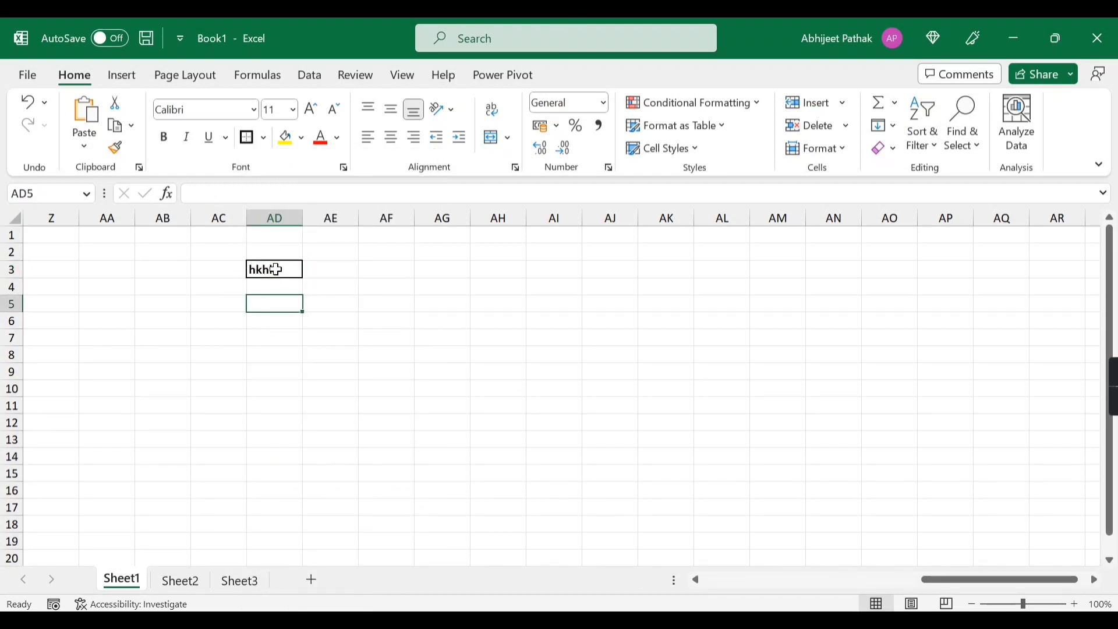
Give cell AD3 a light green font color and a dark blue fill.
click(276, 270)
click(265, 138)
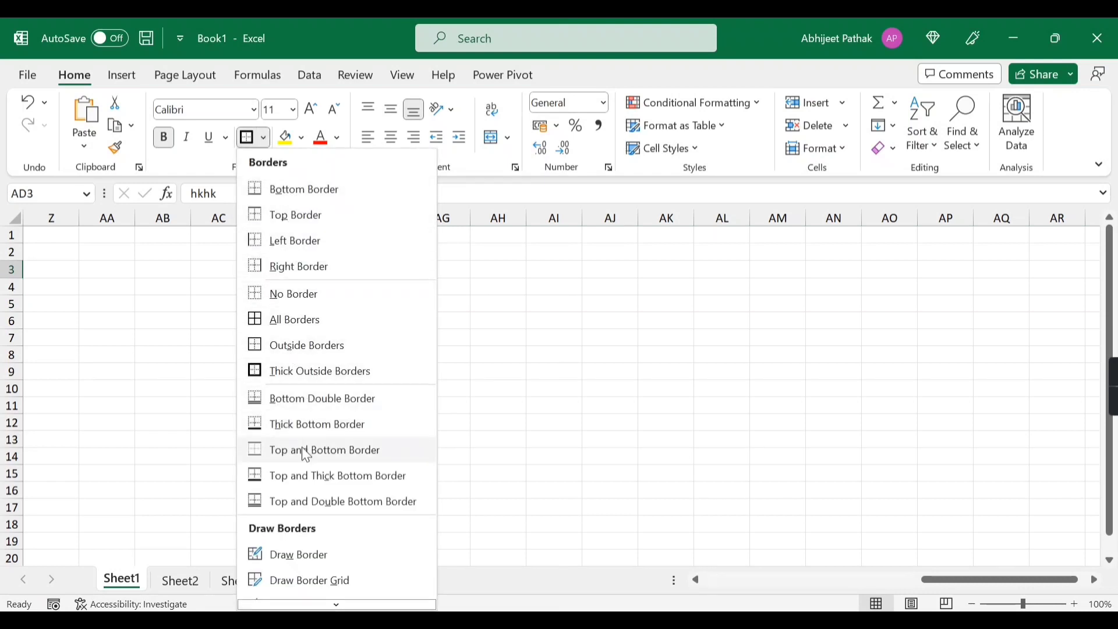
click(367, 296)
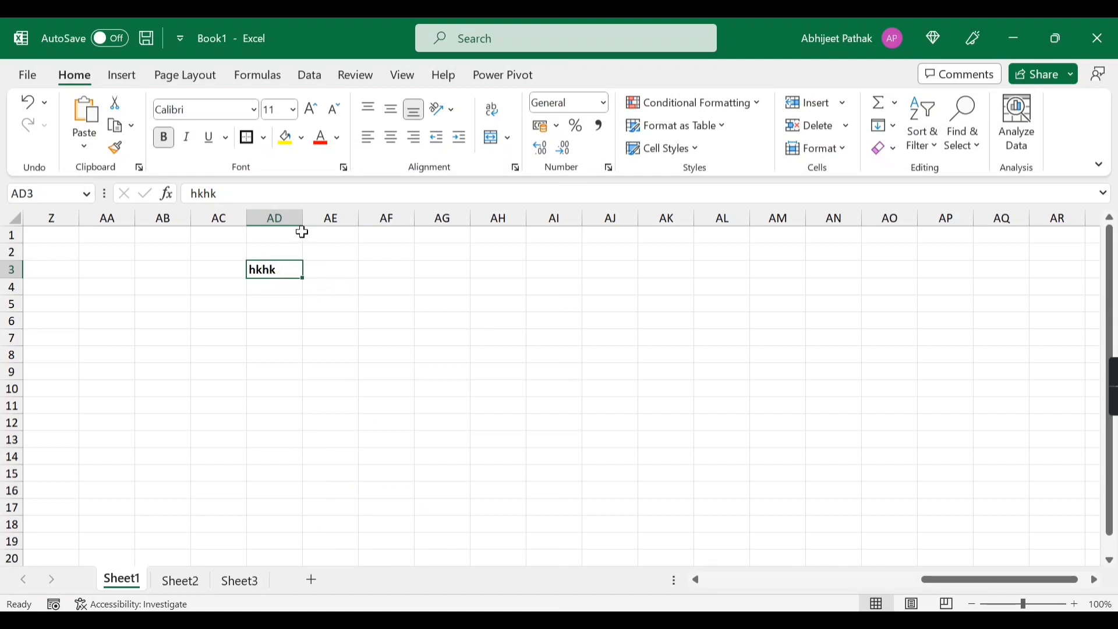
click(337, 138)
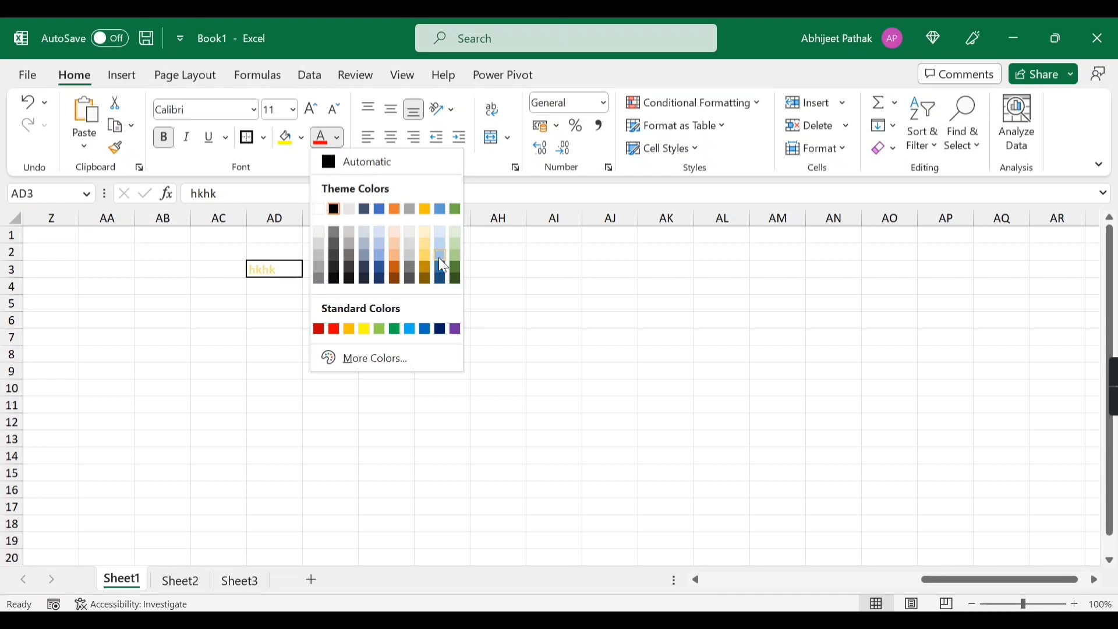
click(455, 255)
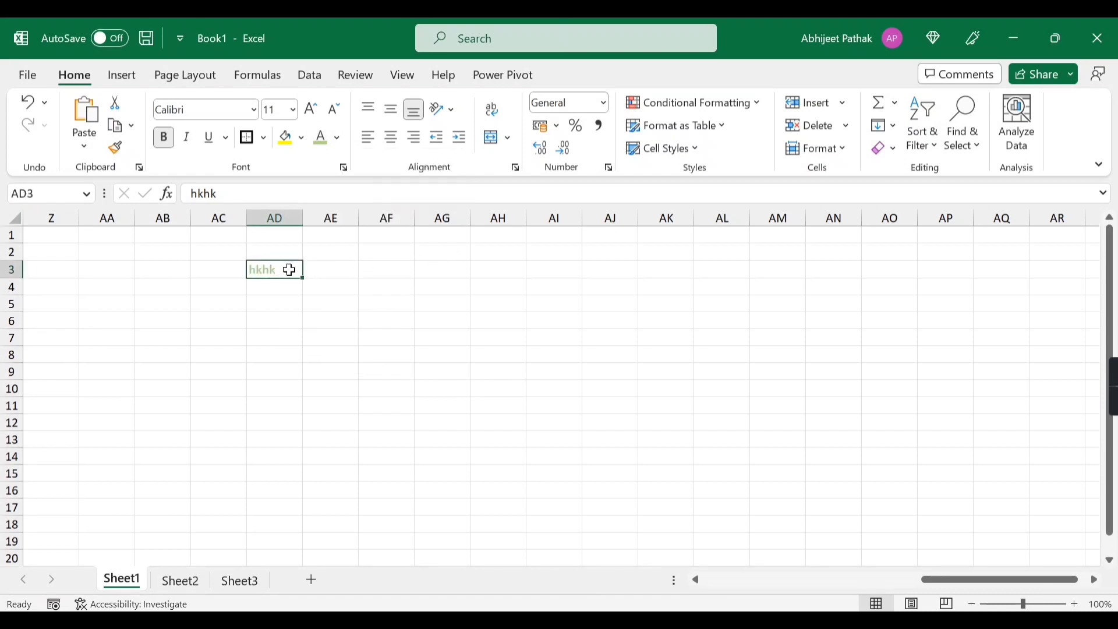
click(302, 138)
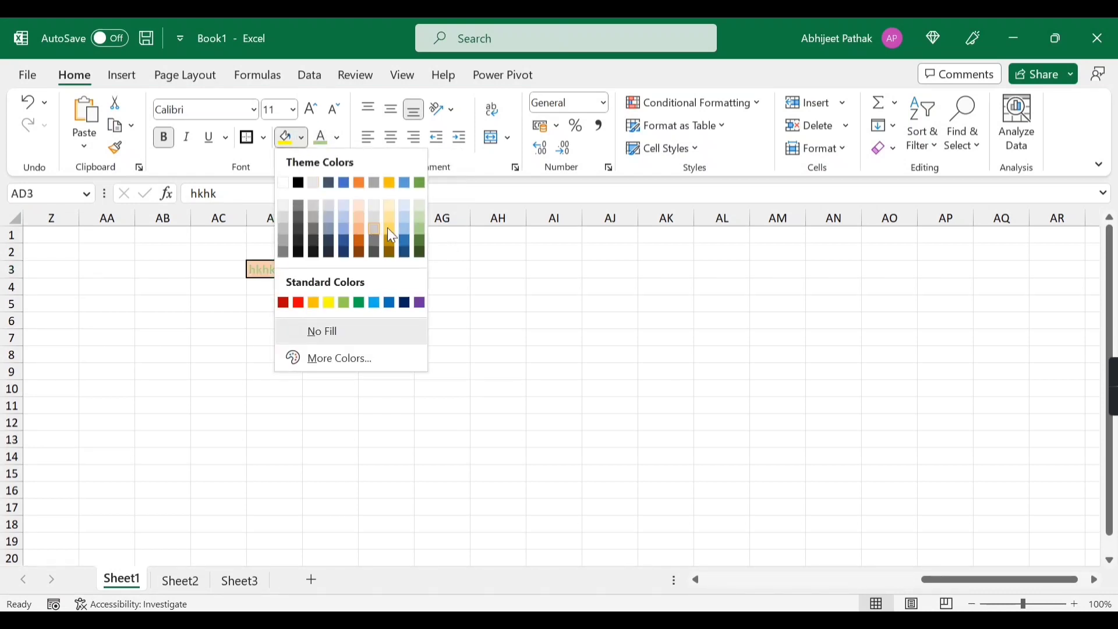
click(347, 240)
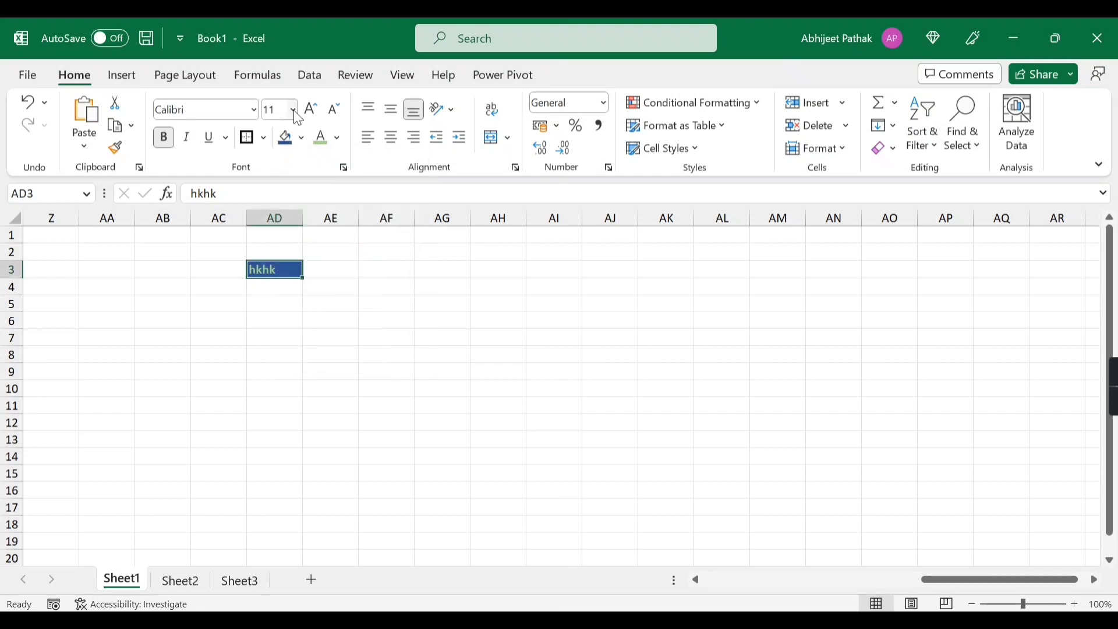
Set the text in cell AD3 to font size 14 and the font Bodoni MT Black.
click(295, 112)
click(278, 240)
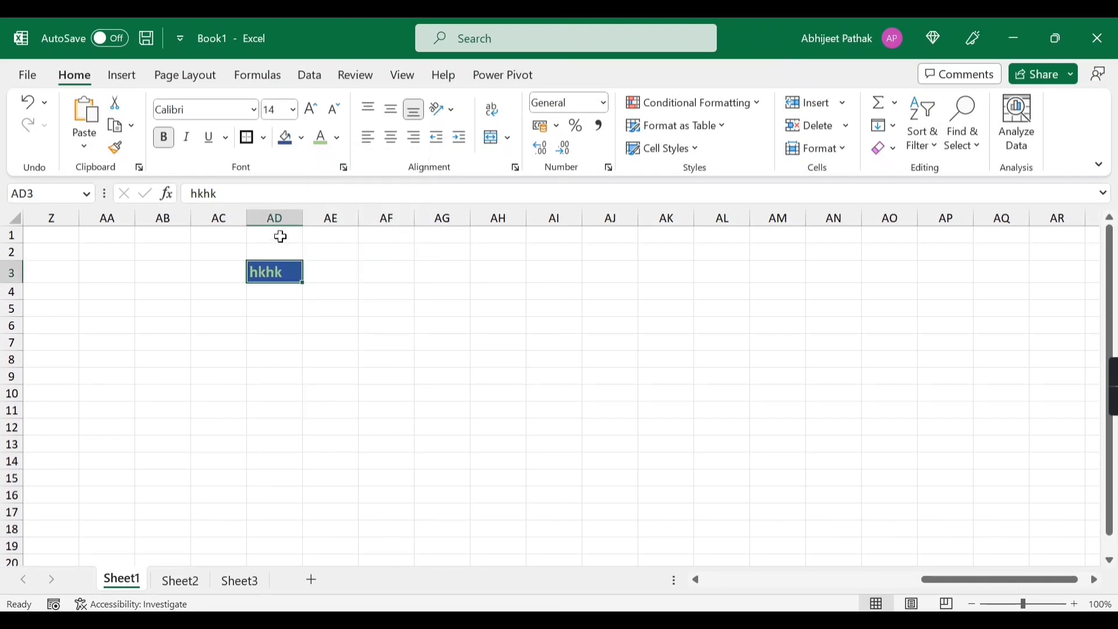
click(256, 110)
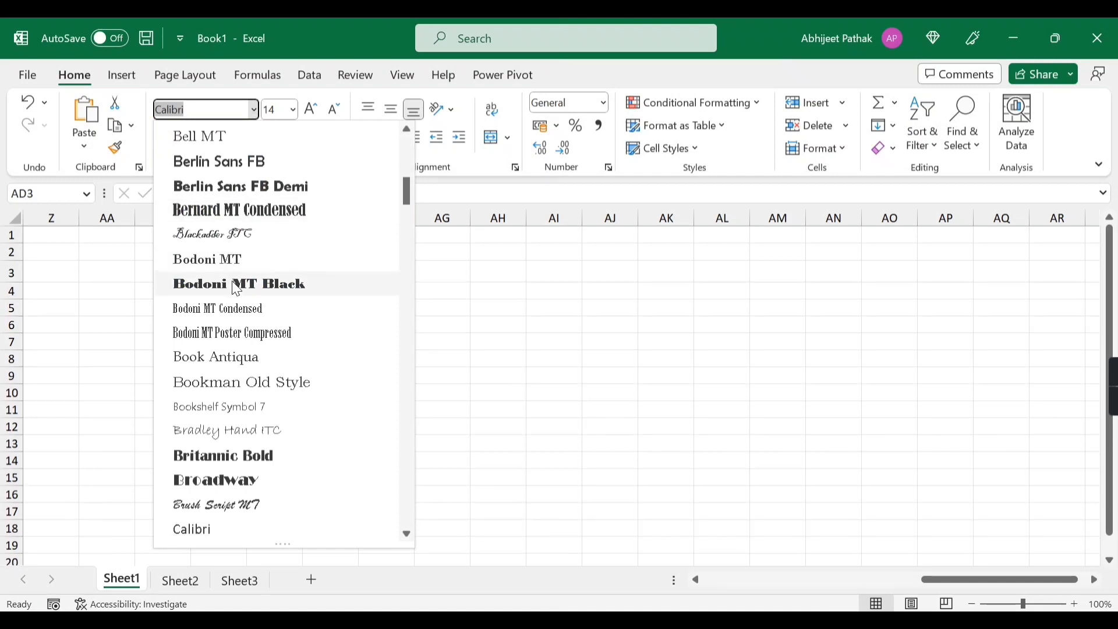
click(225, 264)
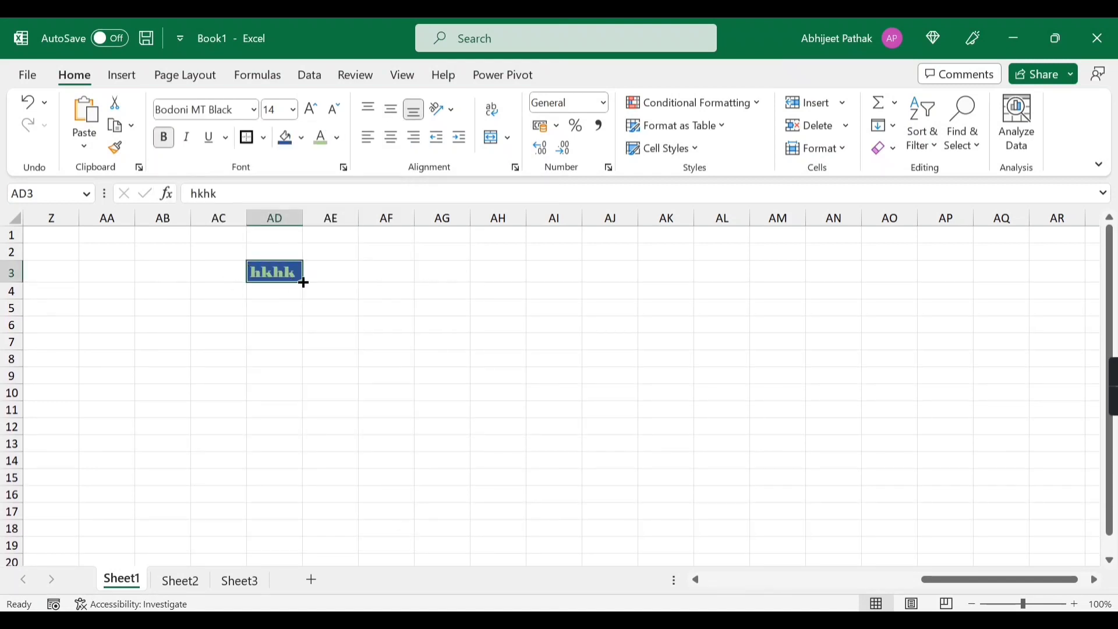
Increase the font size of cell AD3 to 18 and decrease it back to 14.
click(313, 111)
click(318, 111)
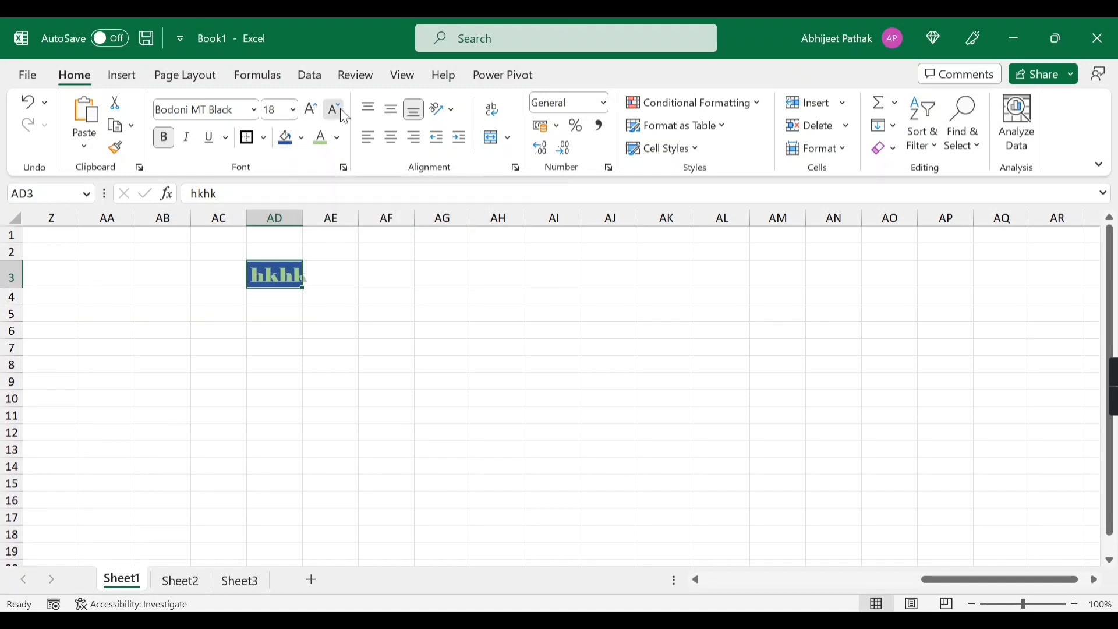
click(336, 112)
click(343, 115)
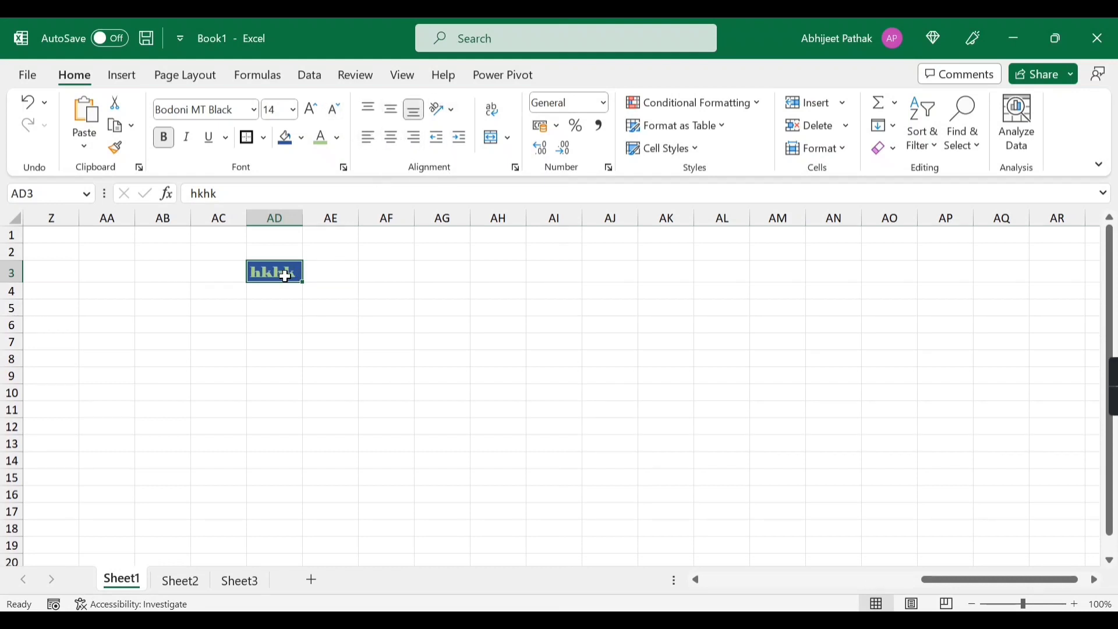
Widen column AD and center the text in cell AD3 horizontally, also trying right alignment.
drag(301, 221, 330, 219)
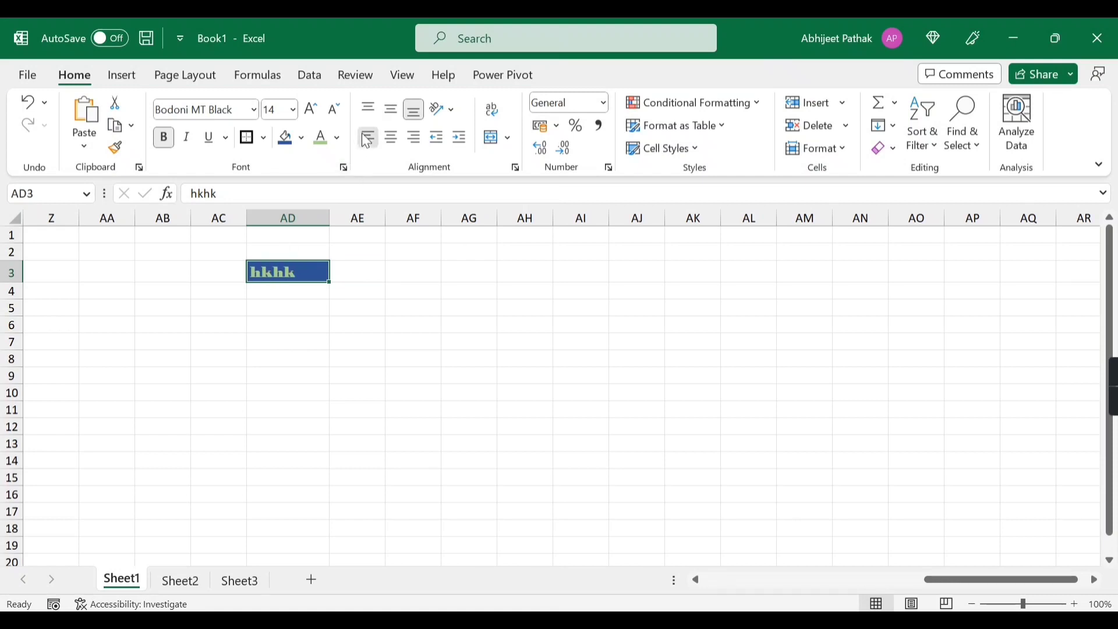
click(393, 140)
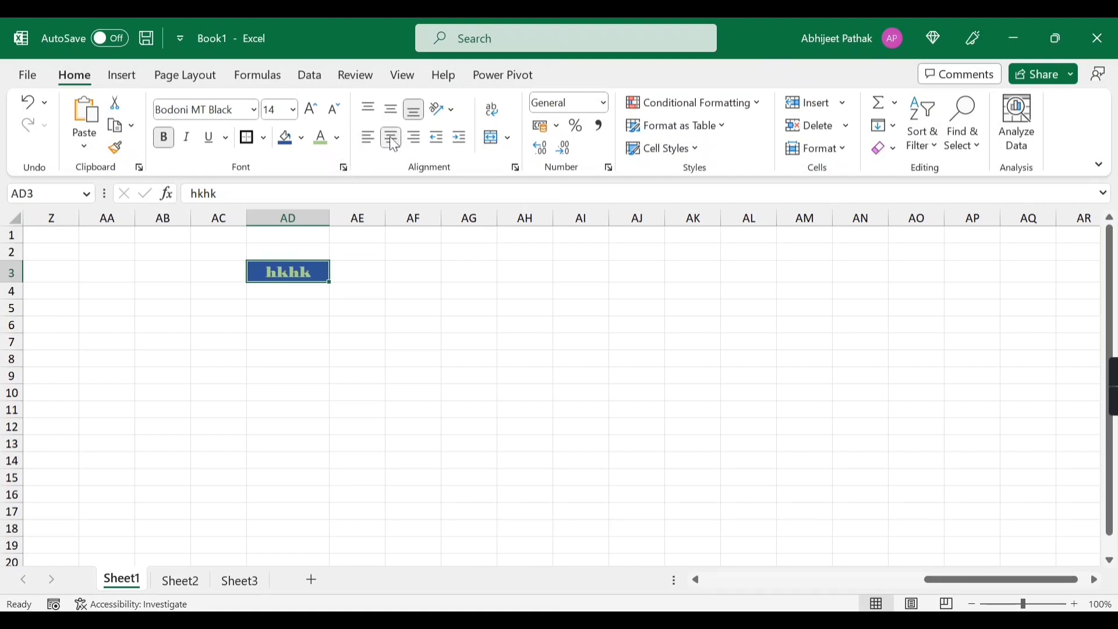
click(417, 143)
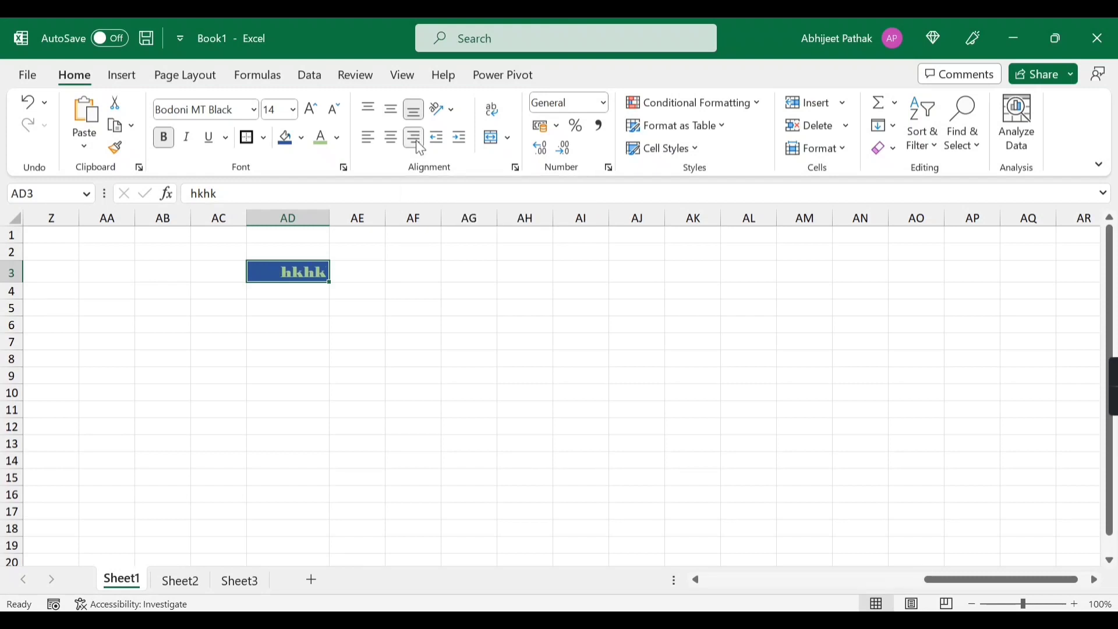
click(391, 140)
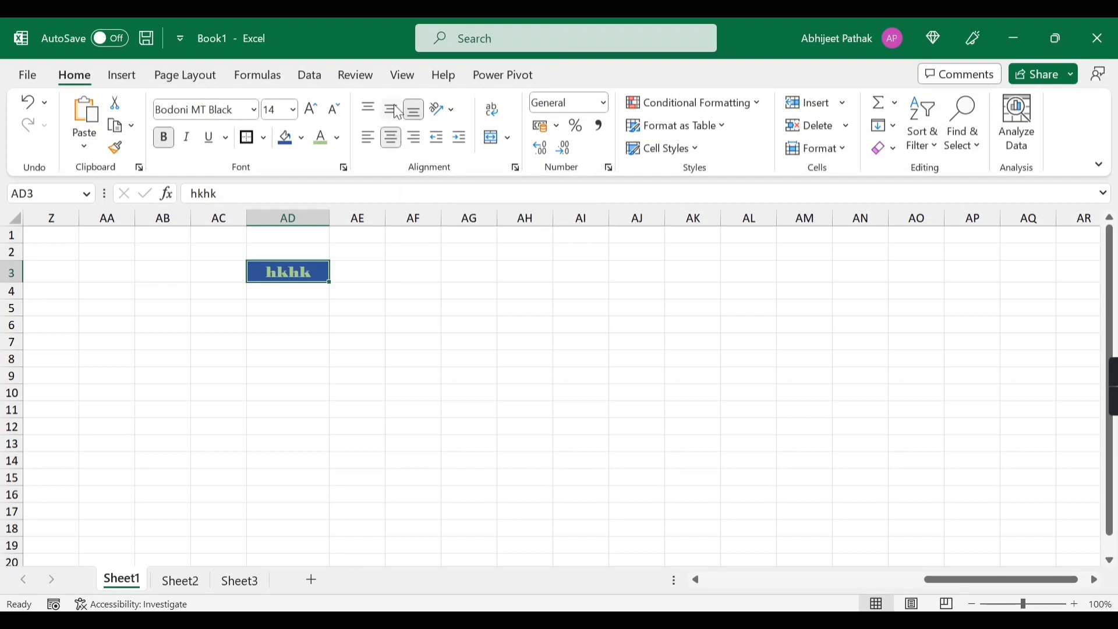
Make row 3 taller and middle-align the text in cell AD3 vertically, trying top alignment first.
drag(12, 283, 21, 313)
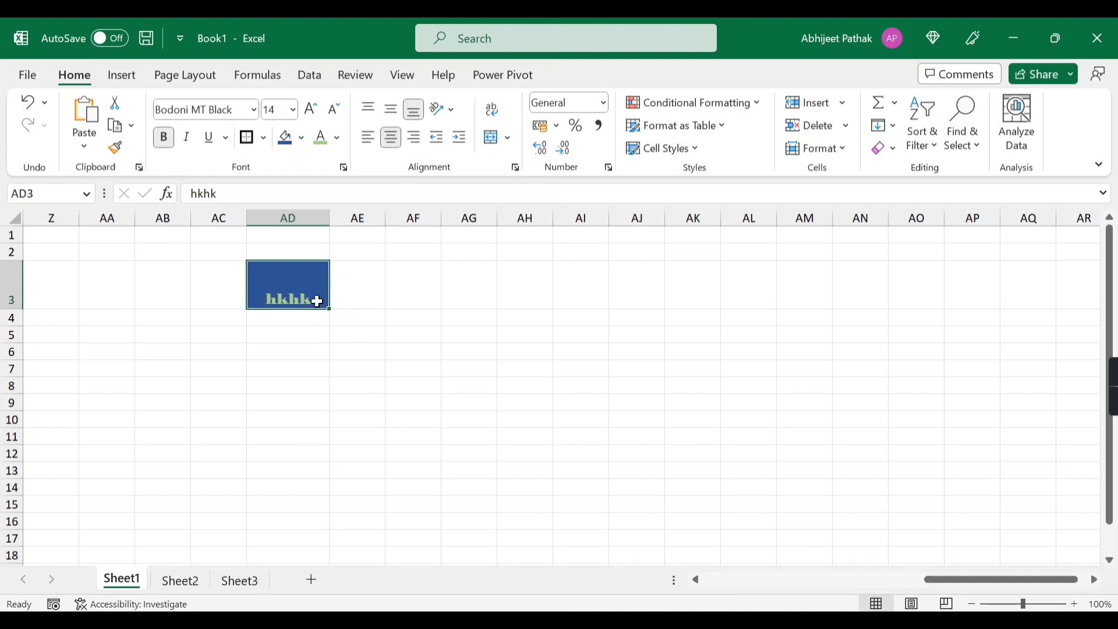
click(371, 108)
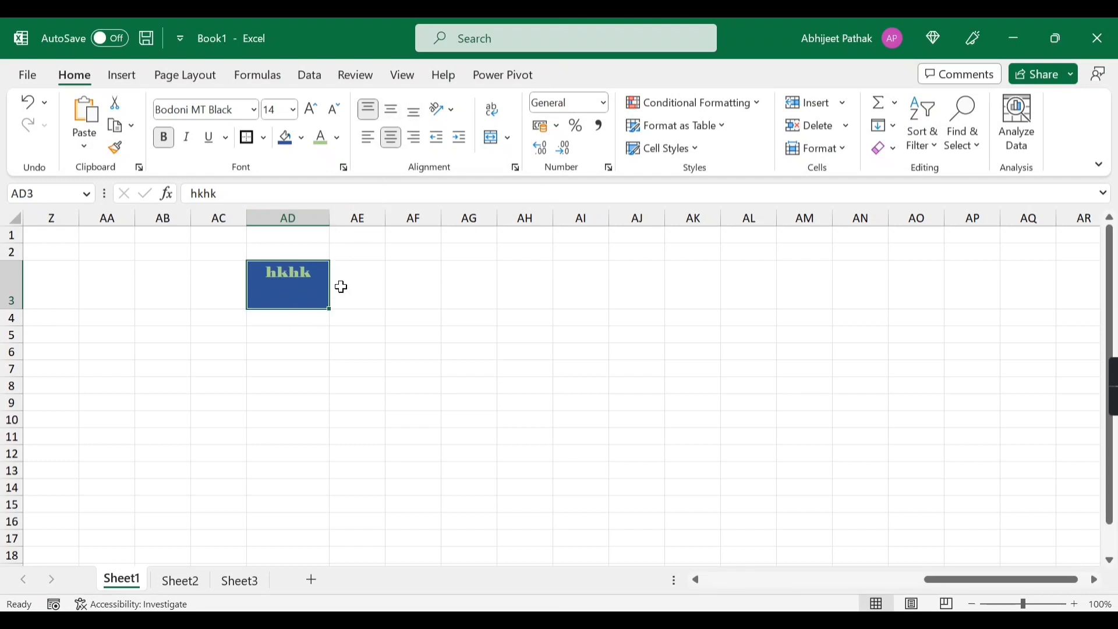
click(395, 112)
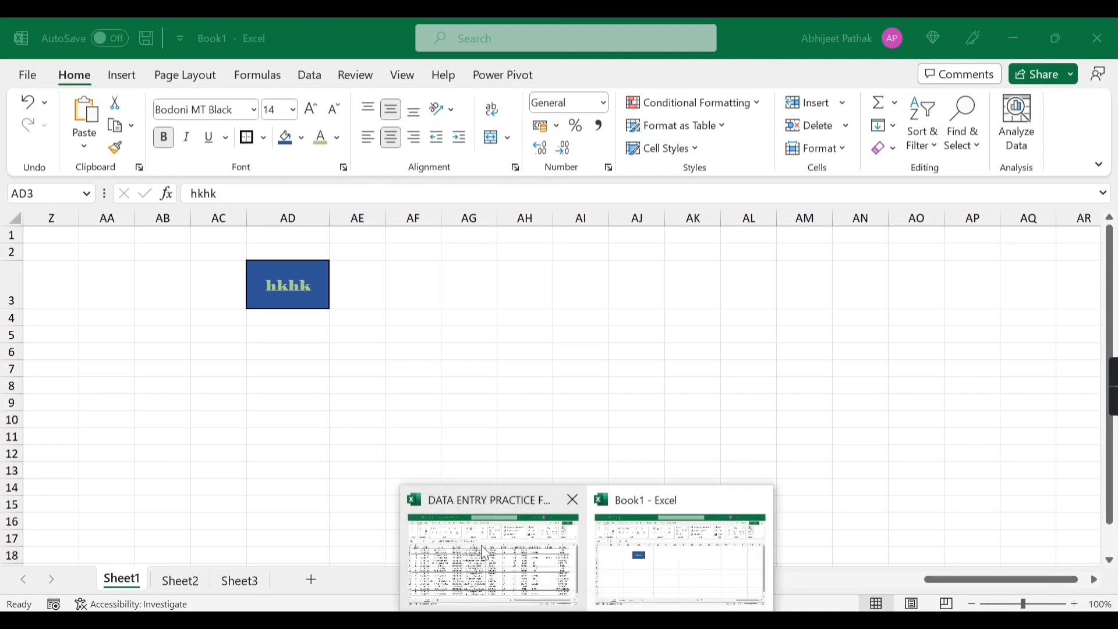
Switch to the DATA ENTRY PRACTICE FILE workbook and select a cell in its data table.
click(489, 550)
click(214, 300)
drag(48, 257, 553, 490)
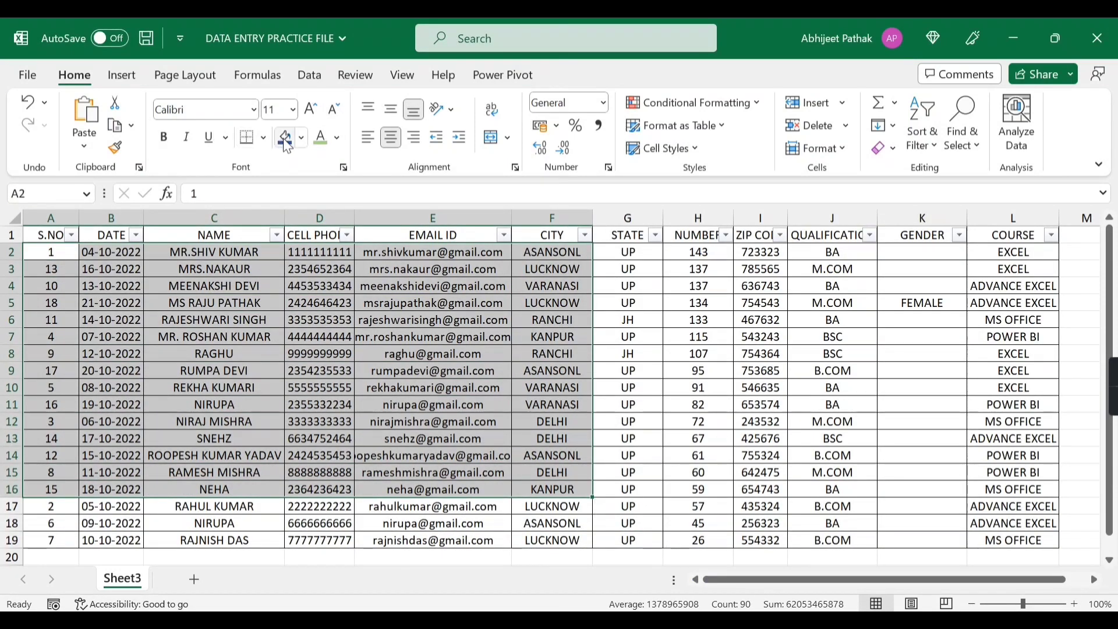
click(315, 324)
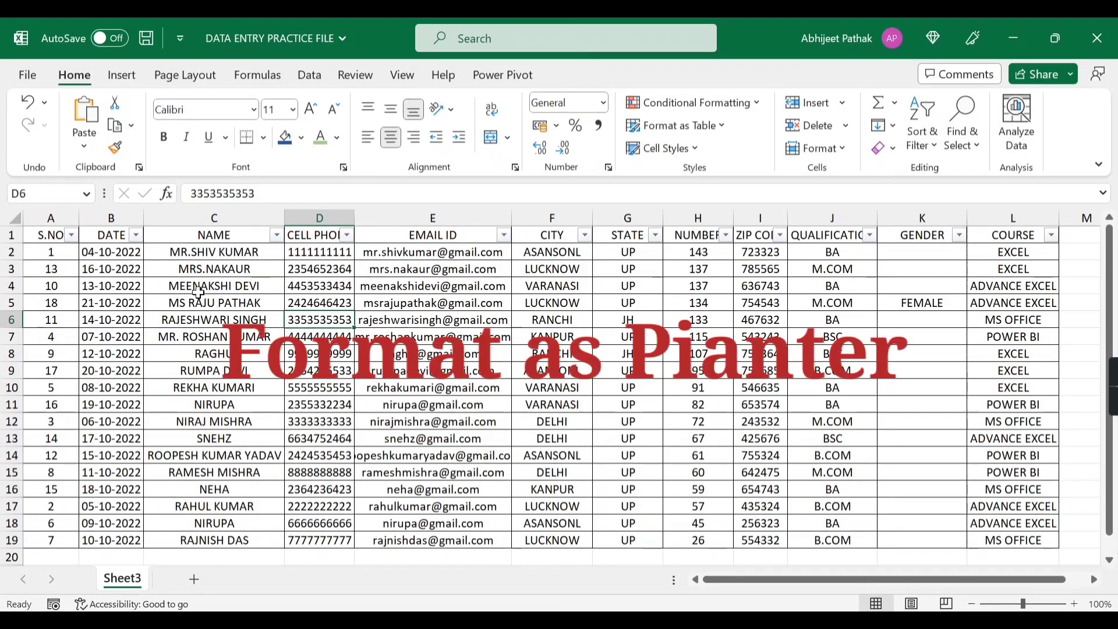
Give the header row A1:L1 a light gold fill and make its text bold.
drag(47, 235, 1003, 236)
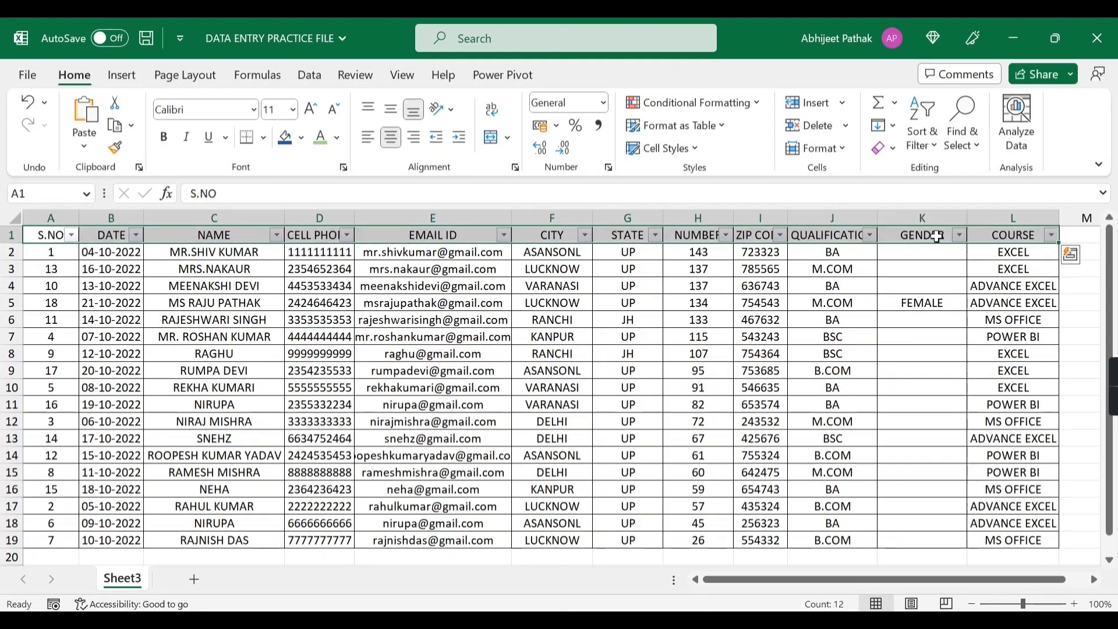
click(302, 138)
click(390, 209)
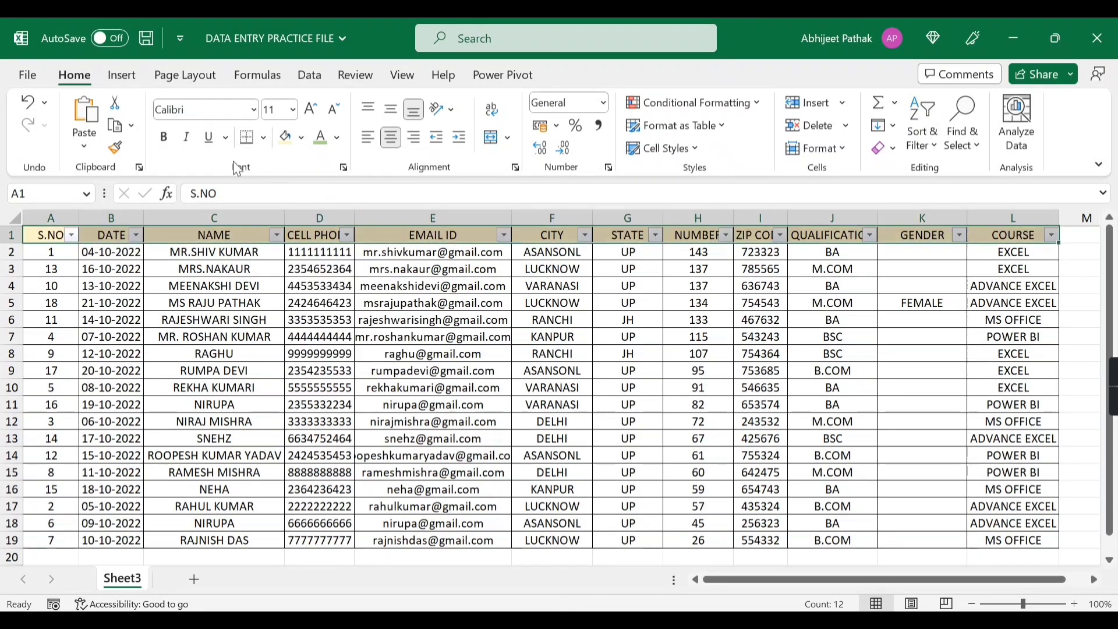
click(165, 146)
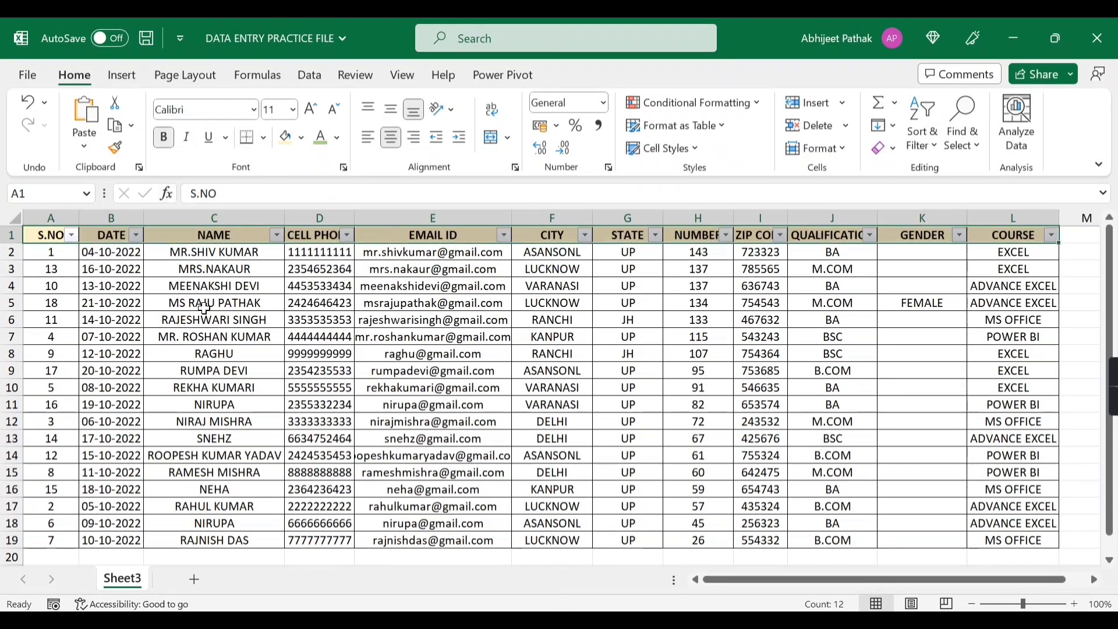
click(250, 351)
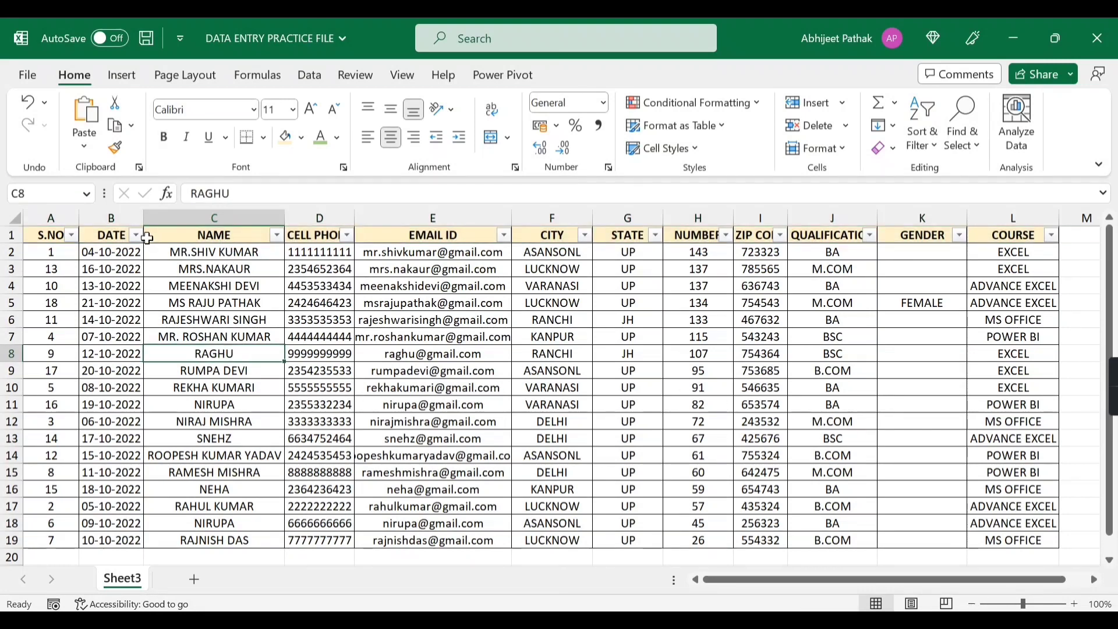
drag(36, 239, 1044, 228)
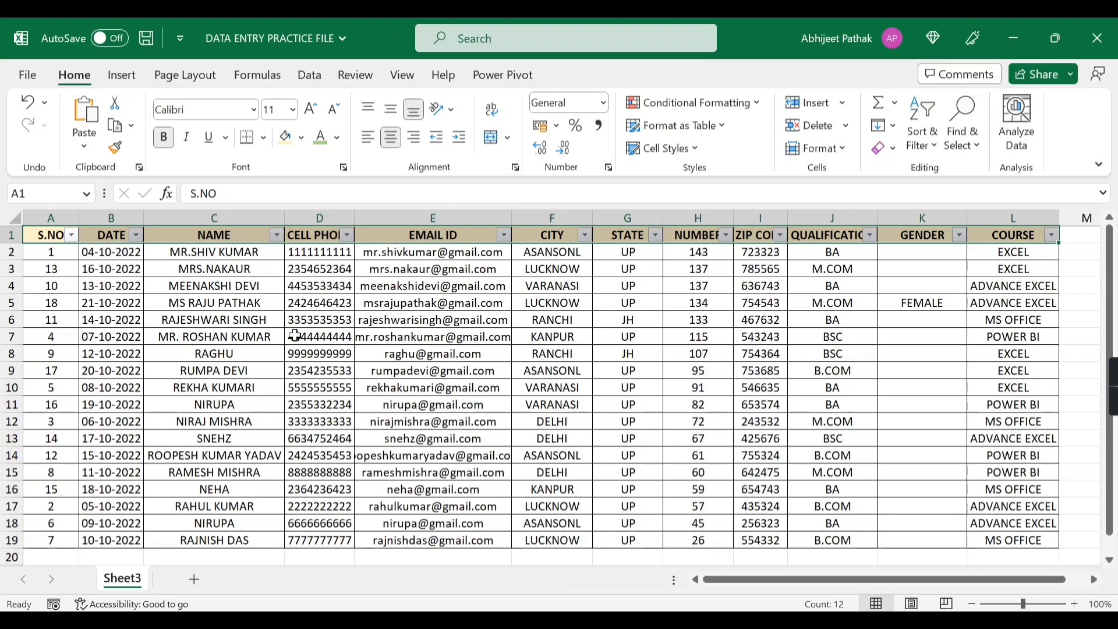
drag(51, 253, 1033, 533)
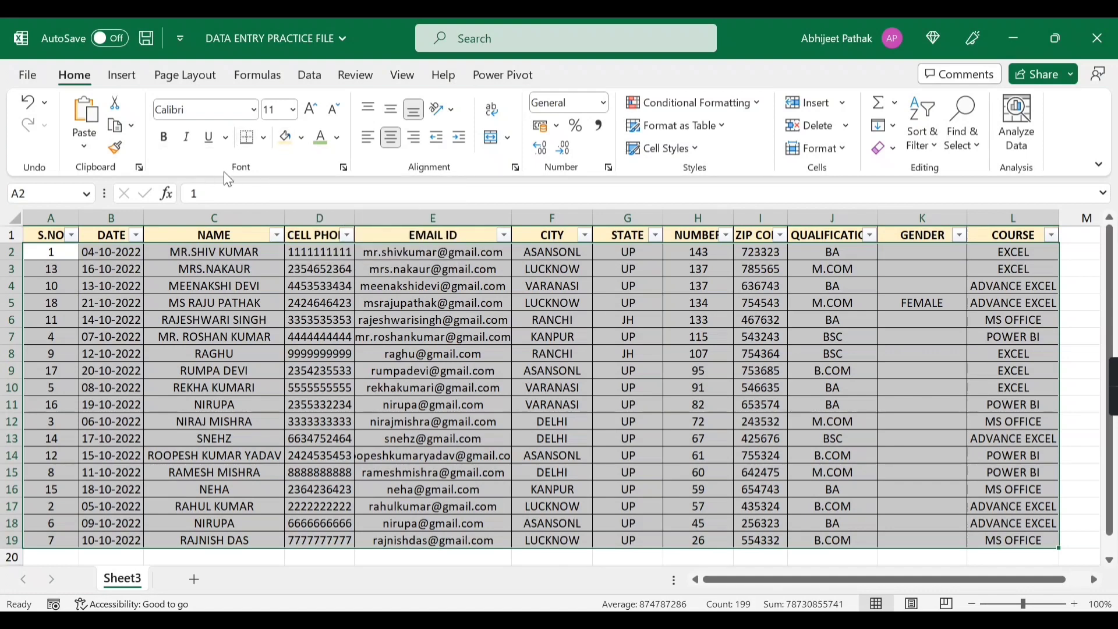
click(263, 138)
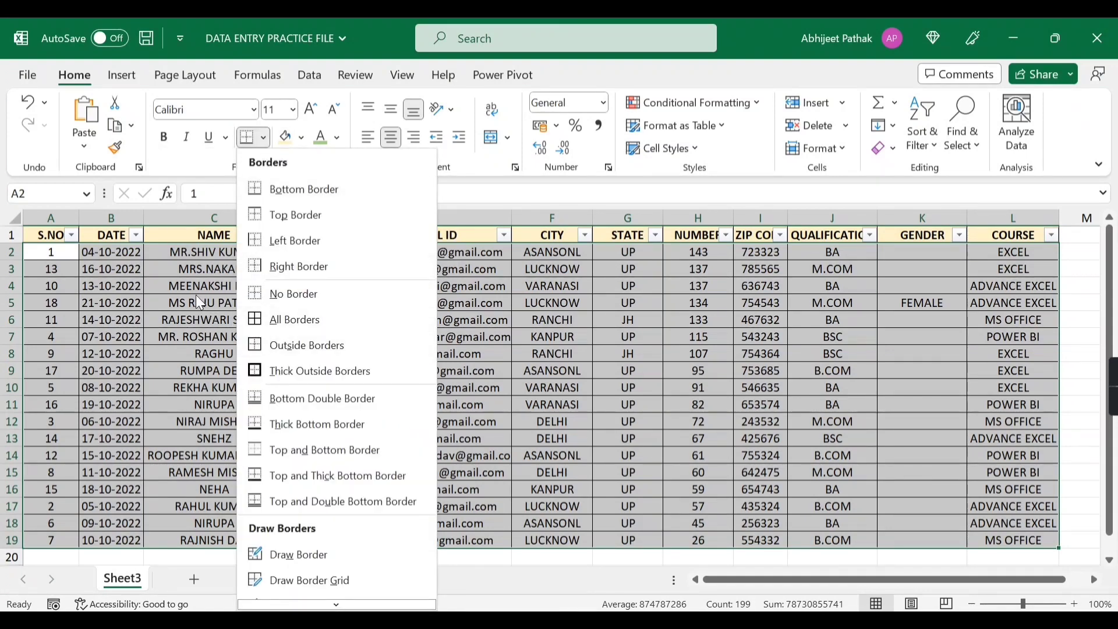
key(Escape)
Copy the header row's formatting onto the data range A2:L19 with Format Painter and undo it.
drag(46, 239, 987, 233)
key(ctrl+b)
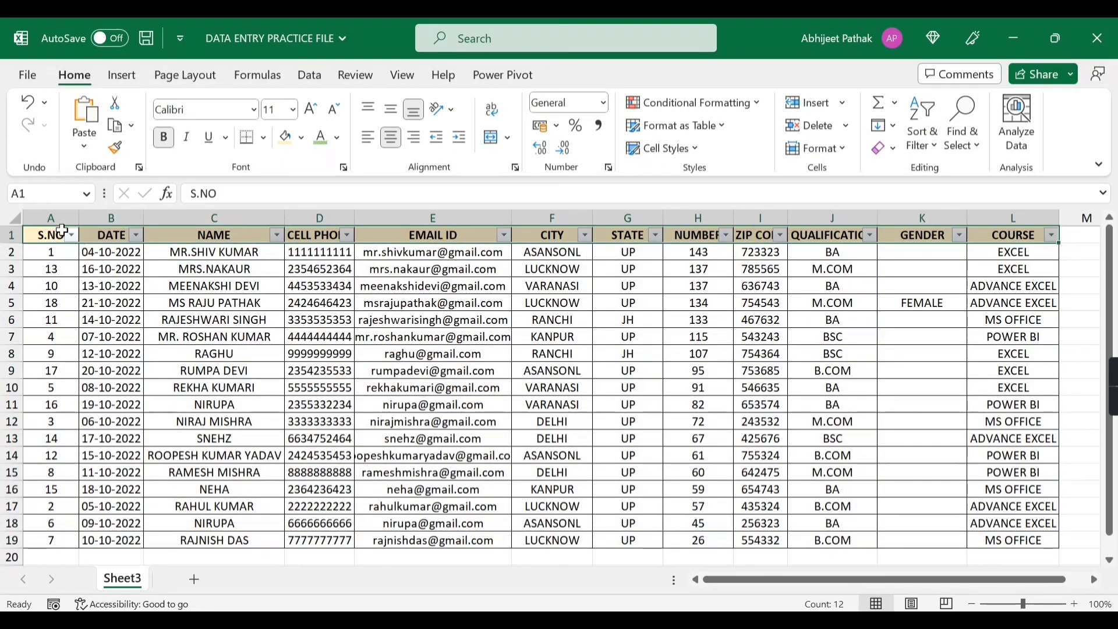
click(115, 149)
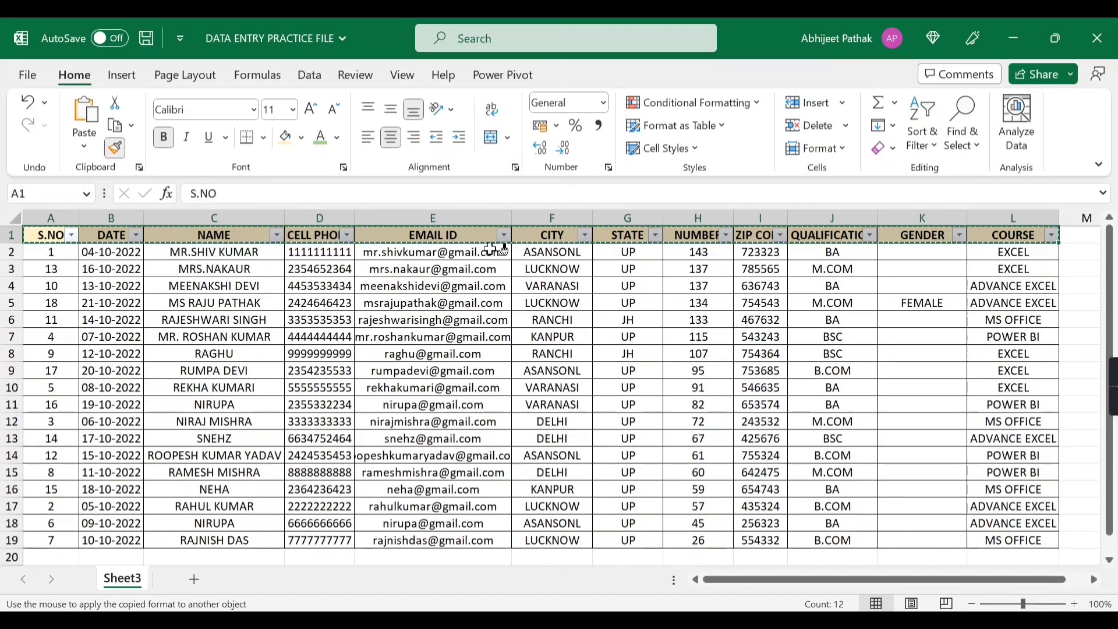
mouse_move(50, 252)
mouse_down()
mouse_move(58, 273)
mouse_move(909, 437)
mouse_move(1009, 540)
mouse_up()
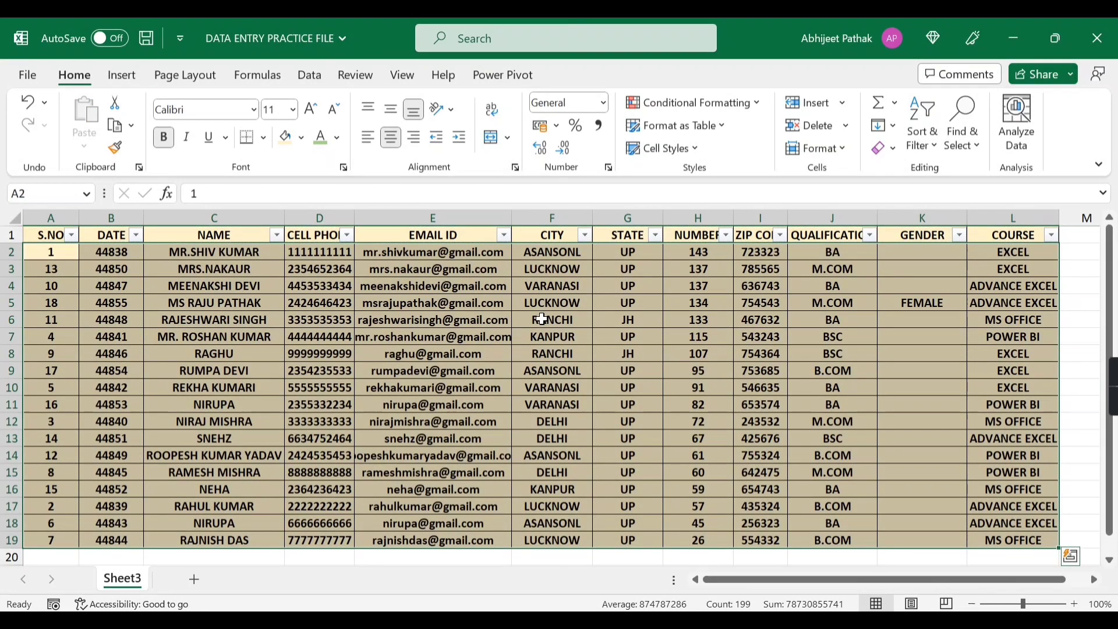
key(ctrl+z)
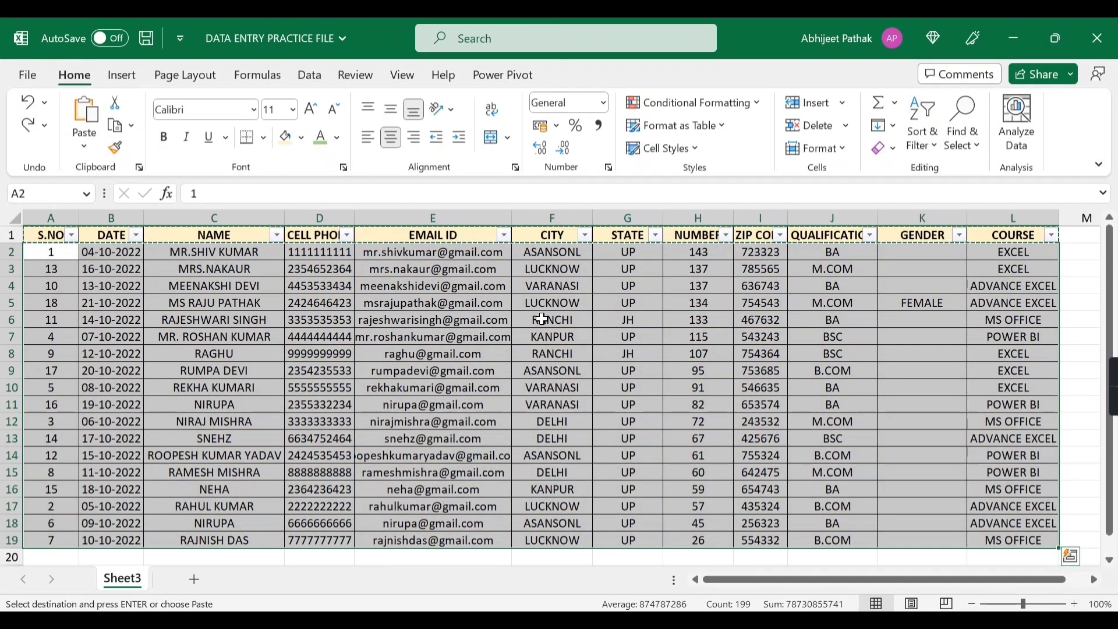
click(543, 319)
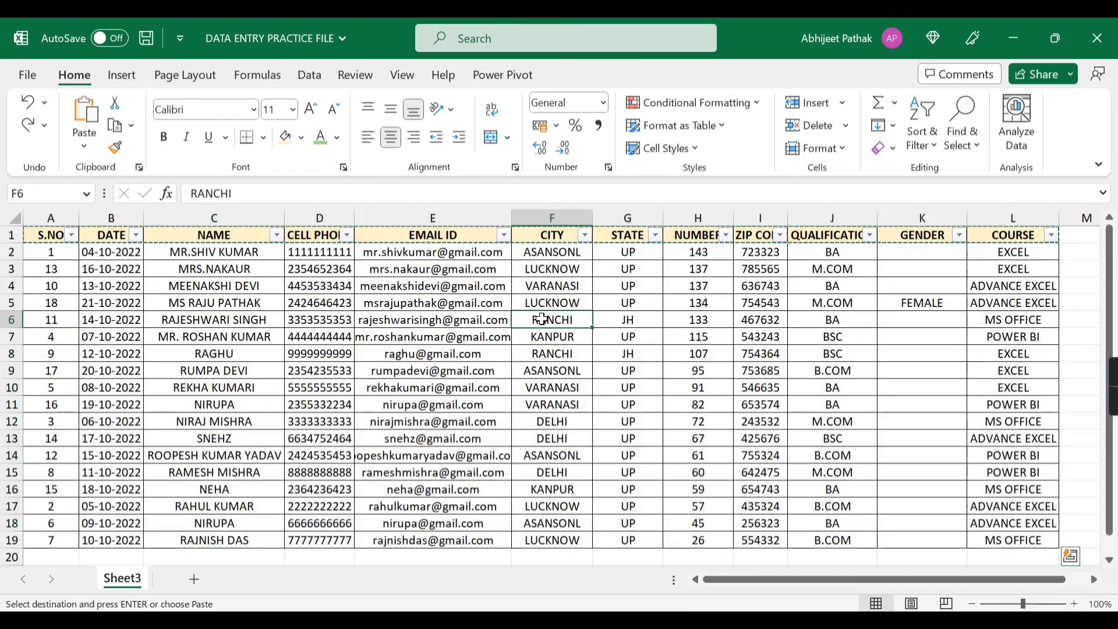
click(47, 239)
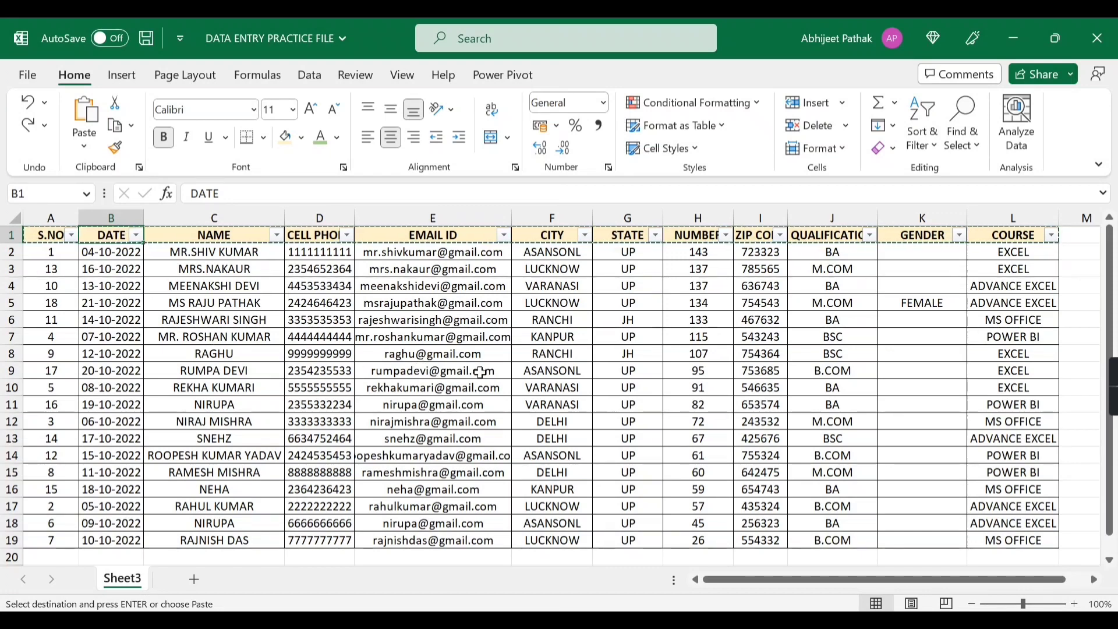
click(560, 372)
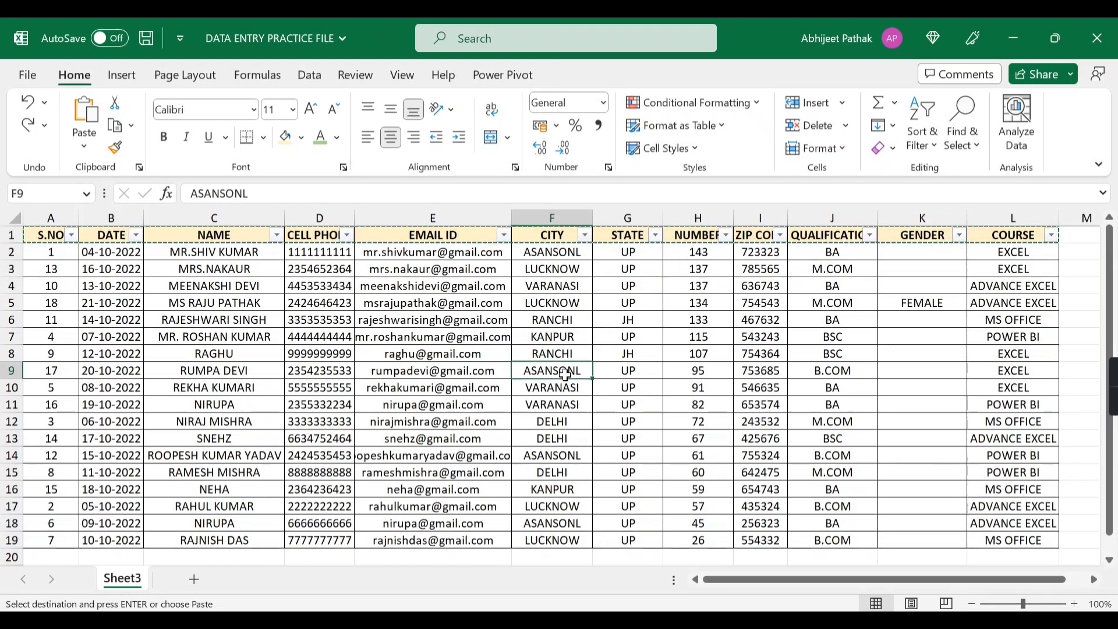
click(852, 399)
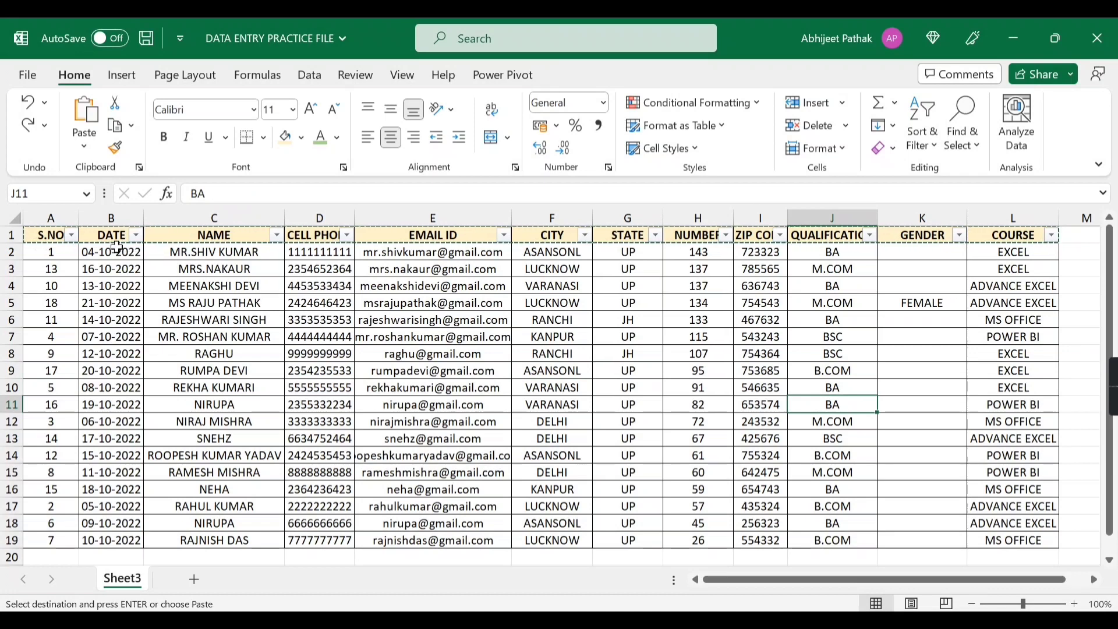
Copy the formatting of header cell A1 onto cell C7 with Format Painter.
click(46, 236)
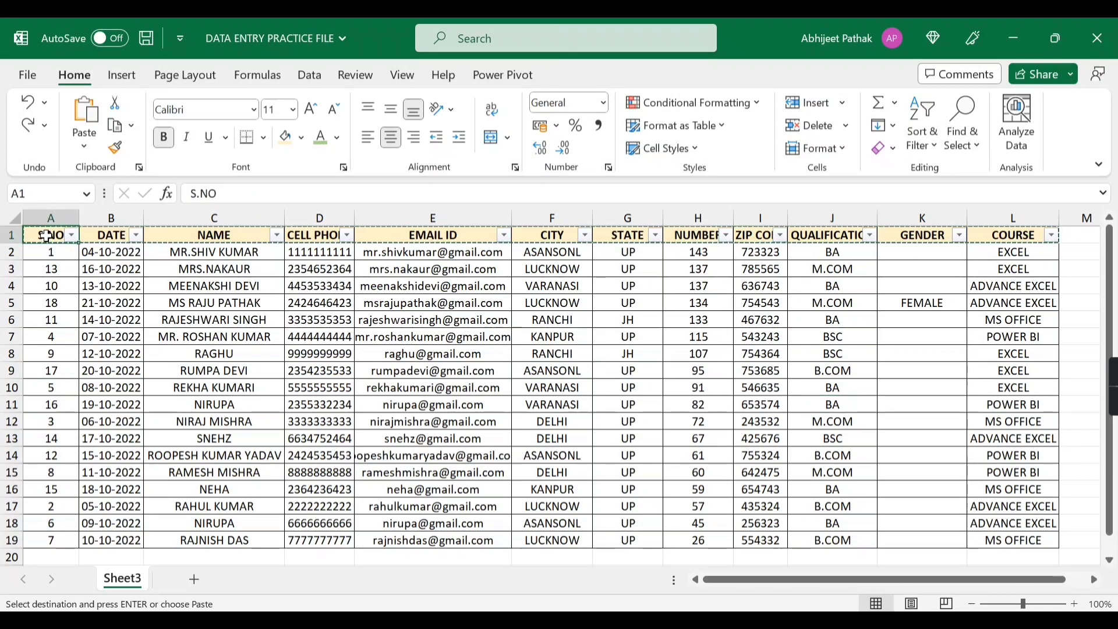
click(116, 150)
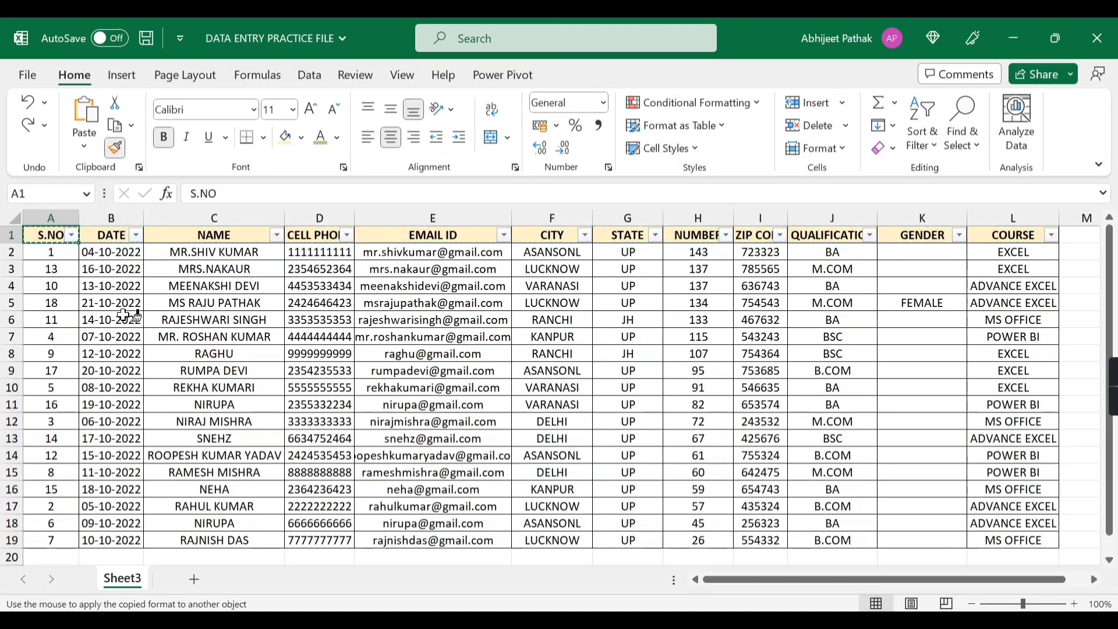
click(226, 338)
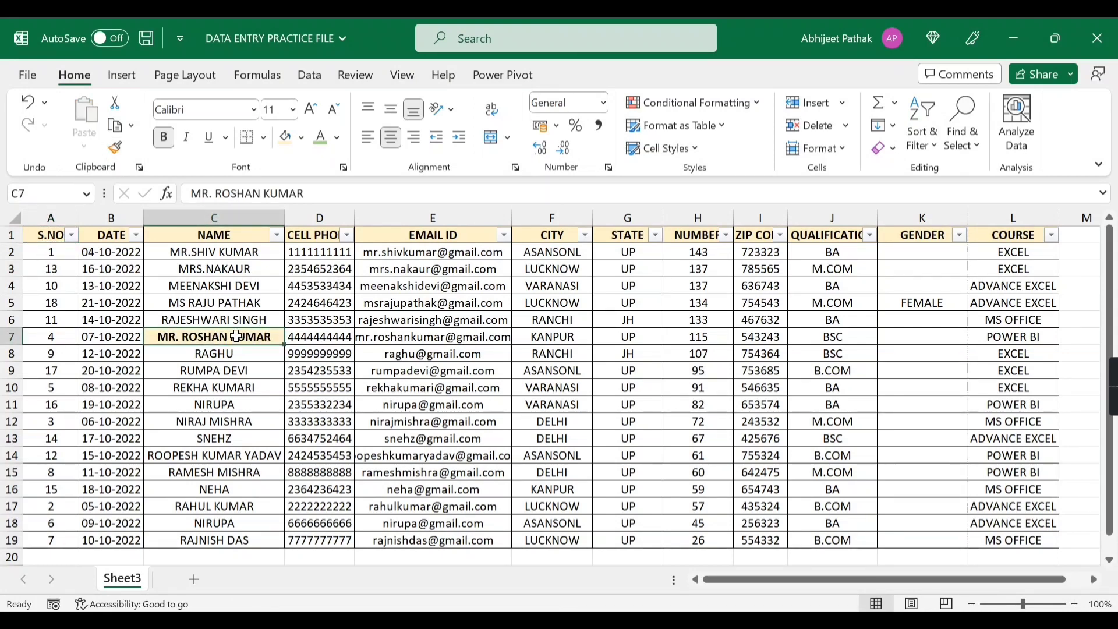
Copy the formatting of cell C7 onto cell G9 with Format Painter and undo it.
click(116, 148)
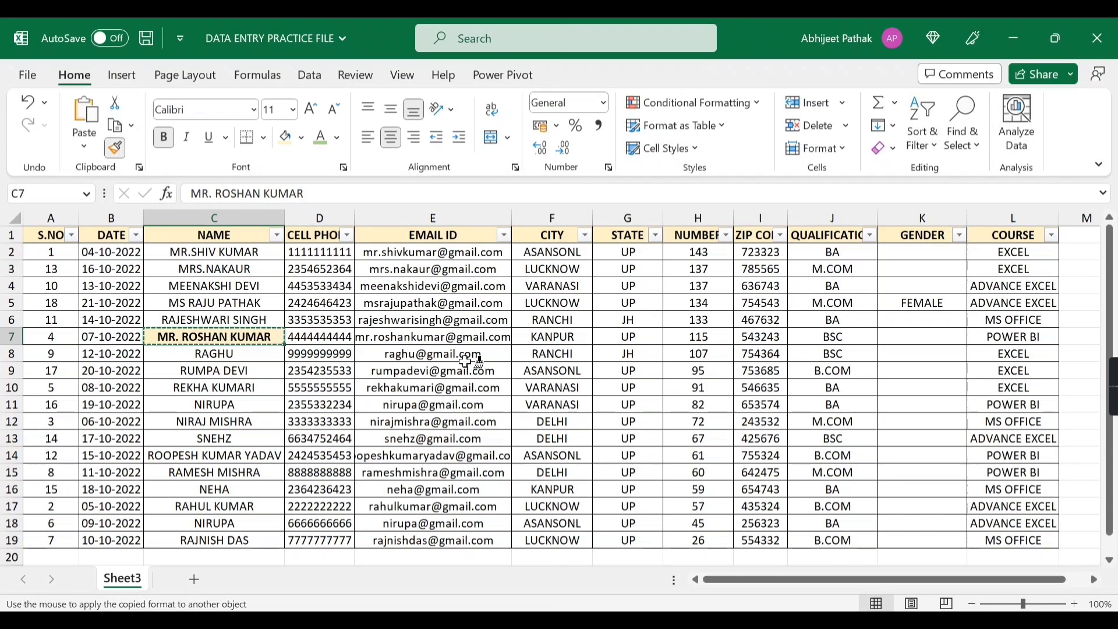
click(621, 371)
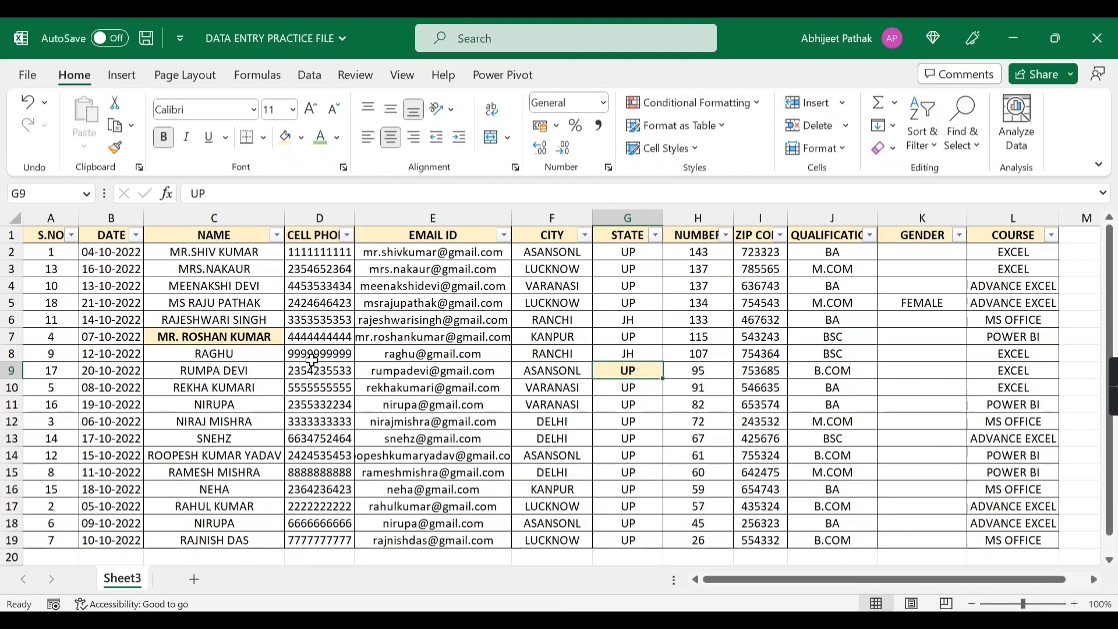
key(ctrl+c)
key(Escape)
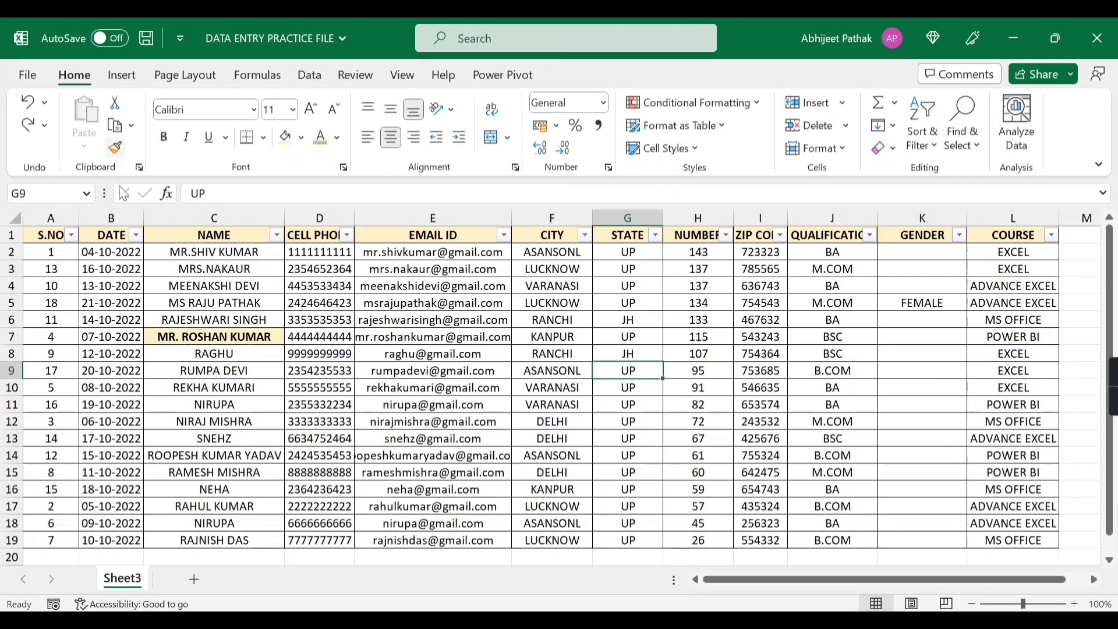
Keep Format Painter active to copy cell C7's formatting onto cells E7, H7, J8, L8, E13, C12 and B9.
click(241, 341)
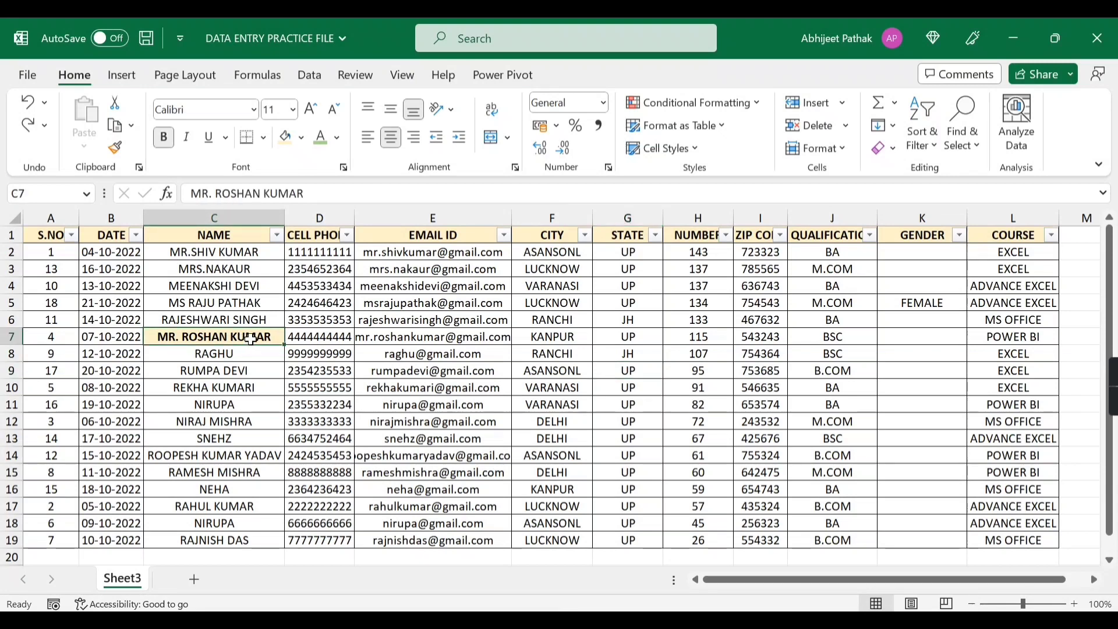
click(119, 149)
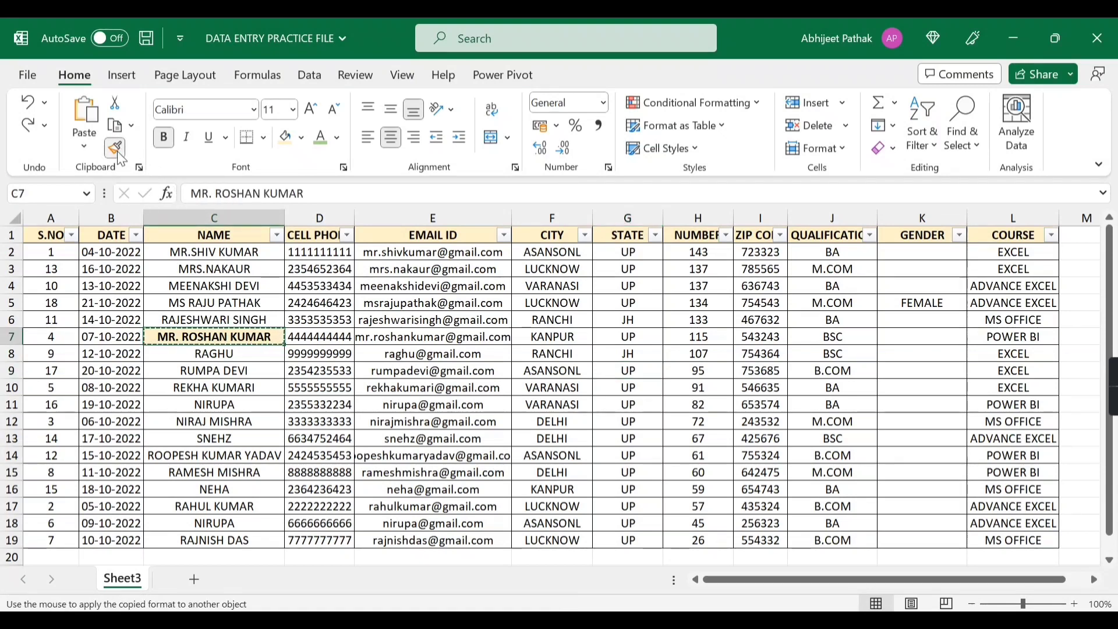
click(493, 337)
click(717, 336)
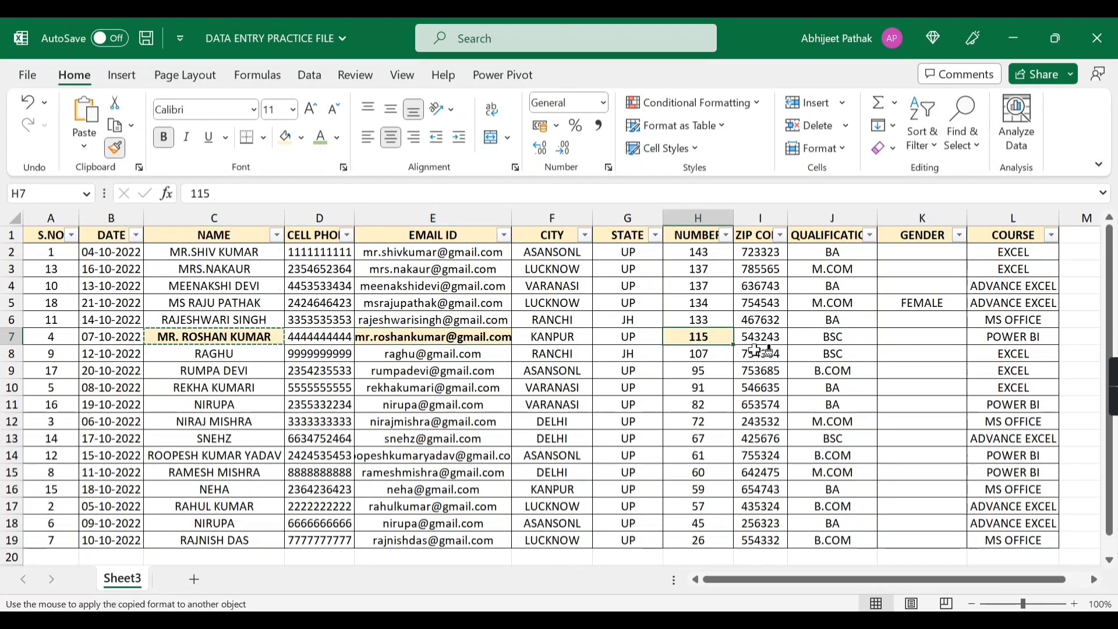
click(833, 353)
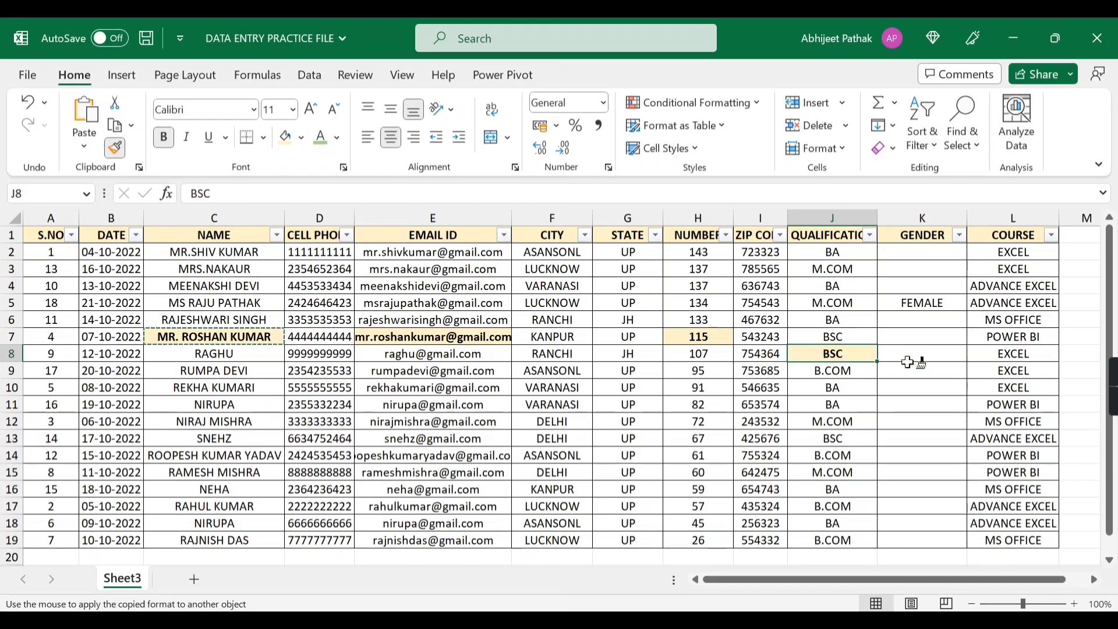
click(998, 355)
click(425, 442)
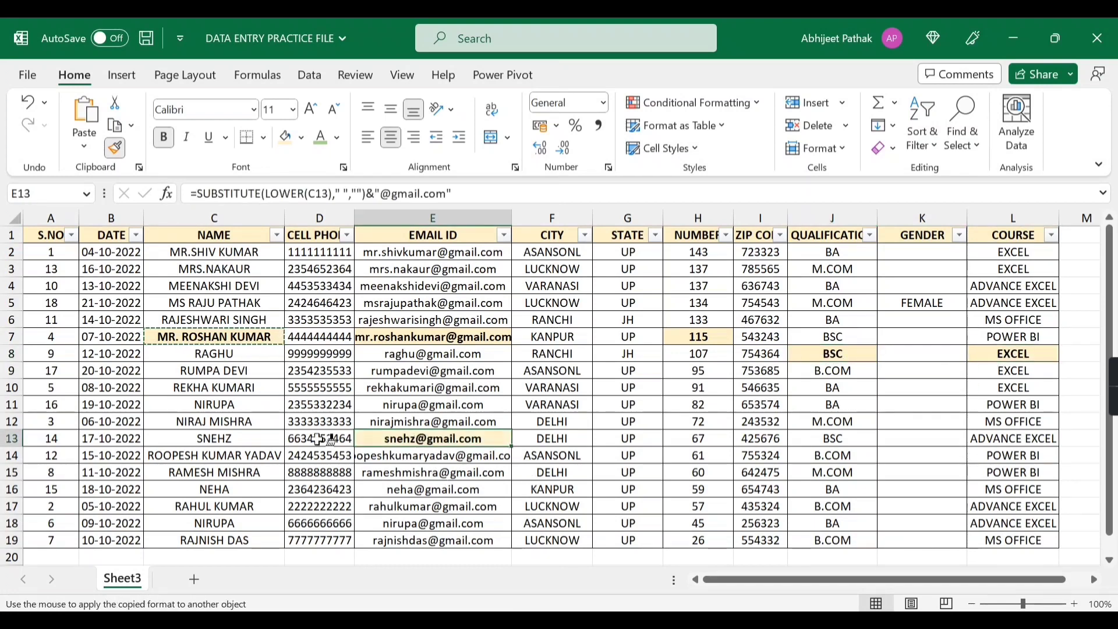
click(216, 422)
click(119, 375)
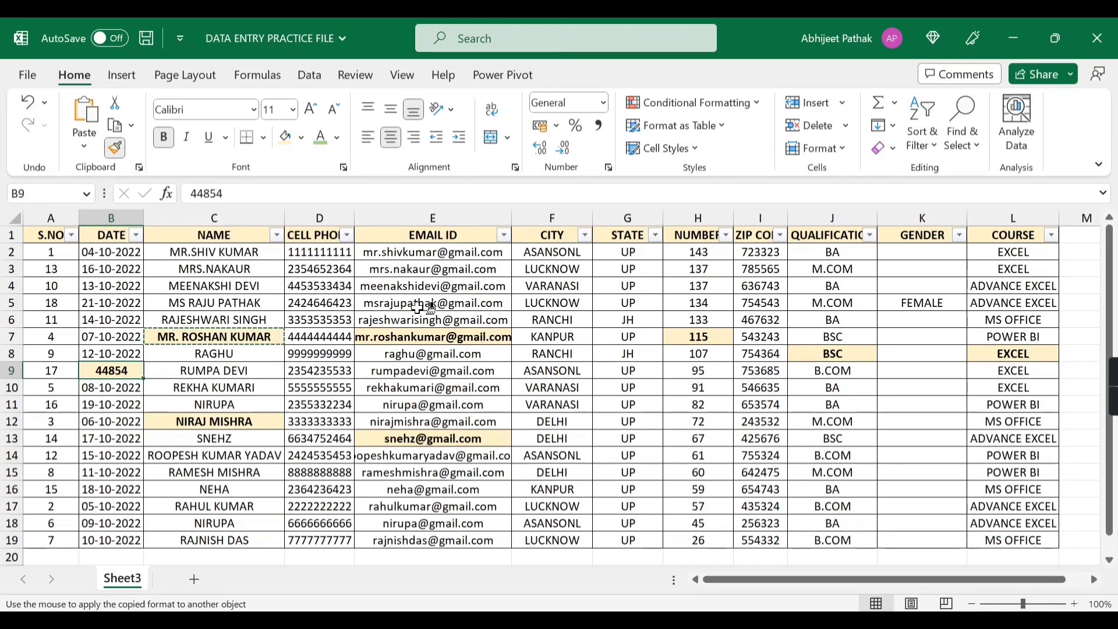
Undo all formatting copied onto the data rows, including that of cell C7.
key(ctrl+z)
key(ctrl+z)
key(ctrl+z)
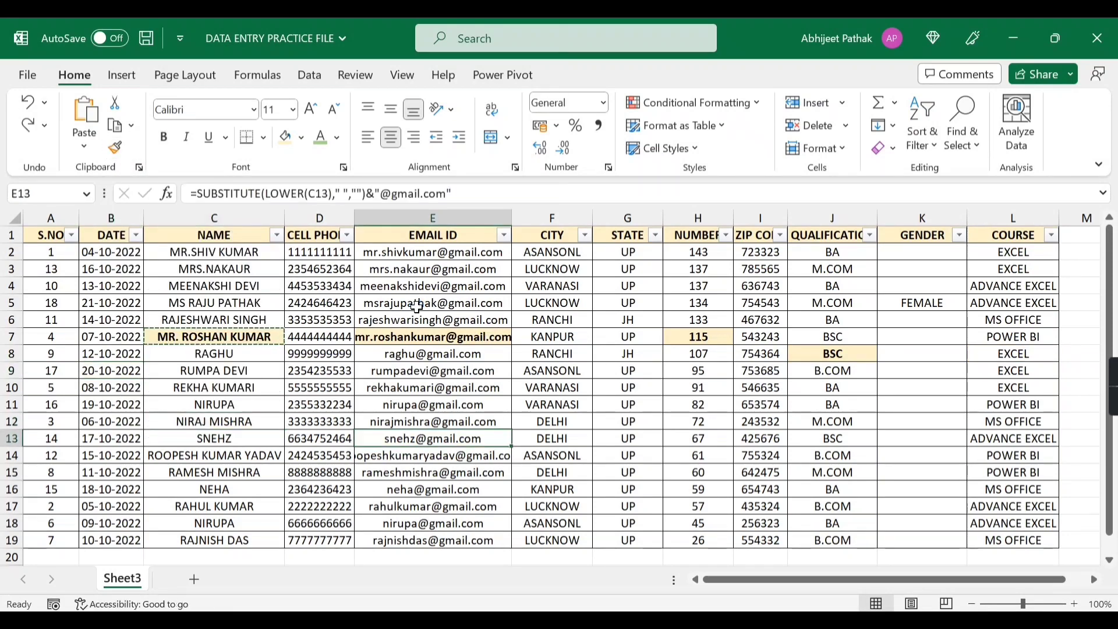
key(ctrl+z)
key(ctrl+z)
key(ctrl+z)
key(ctrl+z)
Make the dates in B2:B19 bold and set their font to Bahnschrift Condensed.
drag(128, 259, 119, 540)
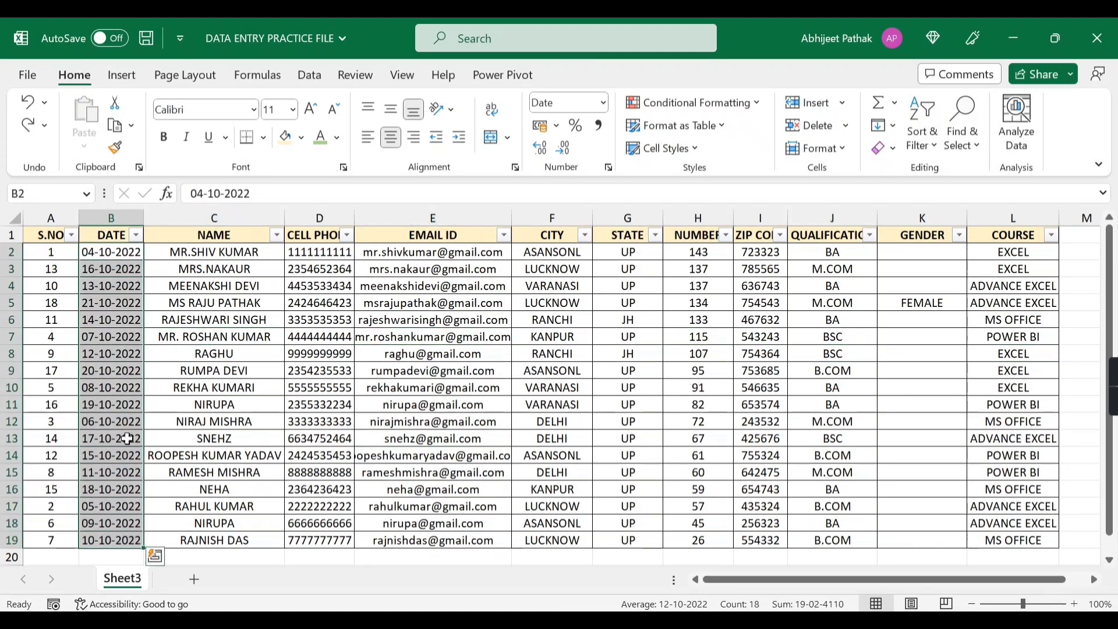
click(168, 136)
click(254, 110)
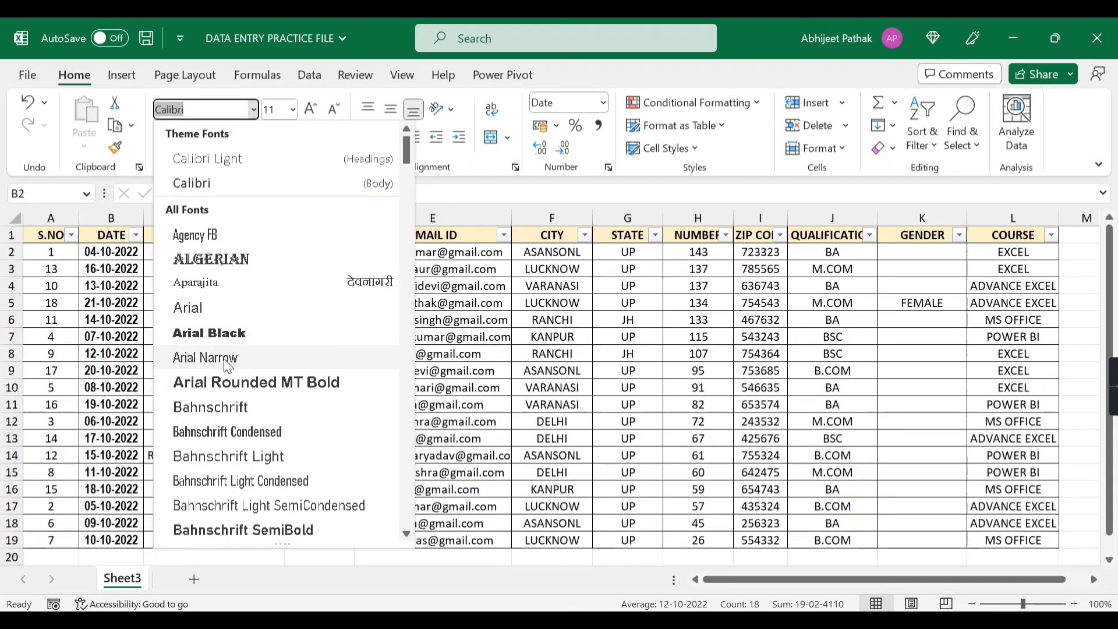
click(228, 432)
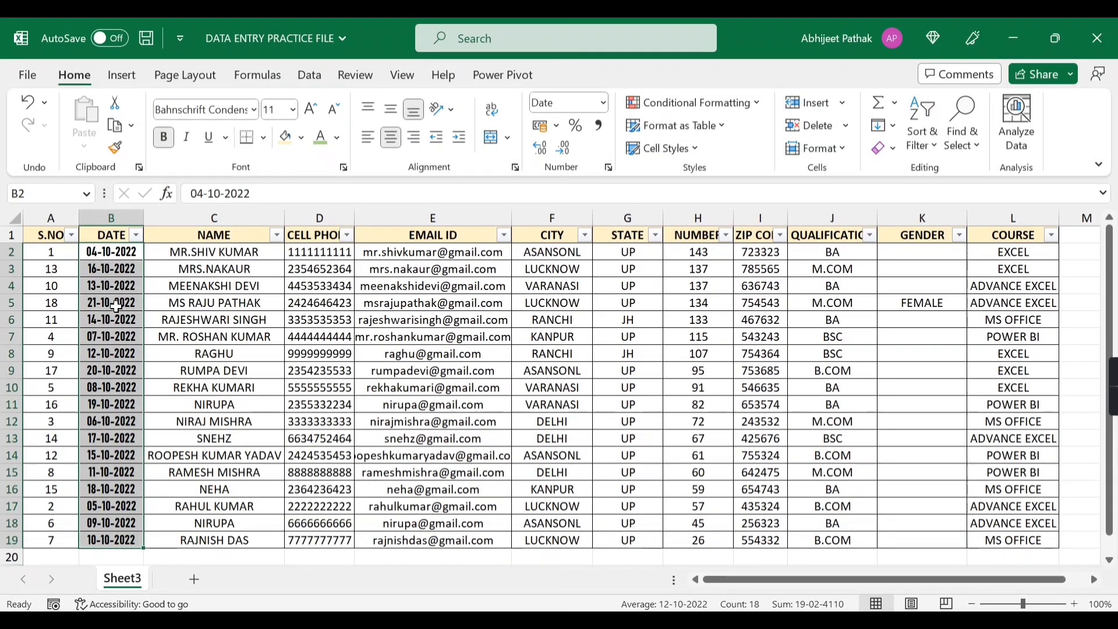
click(116, 287)
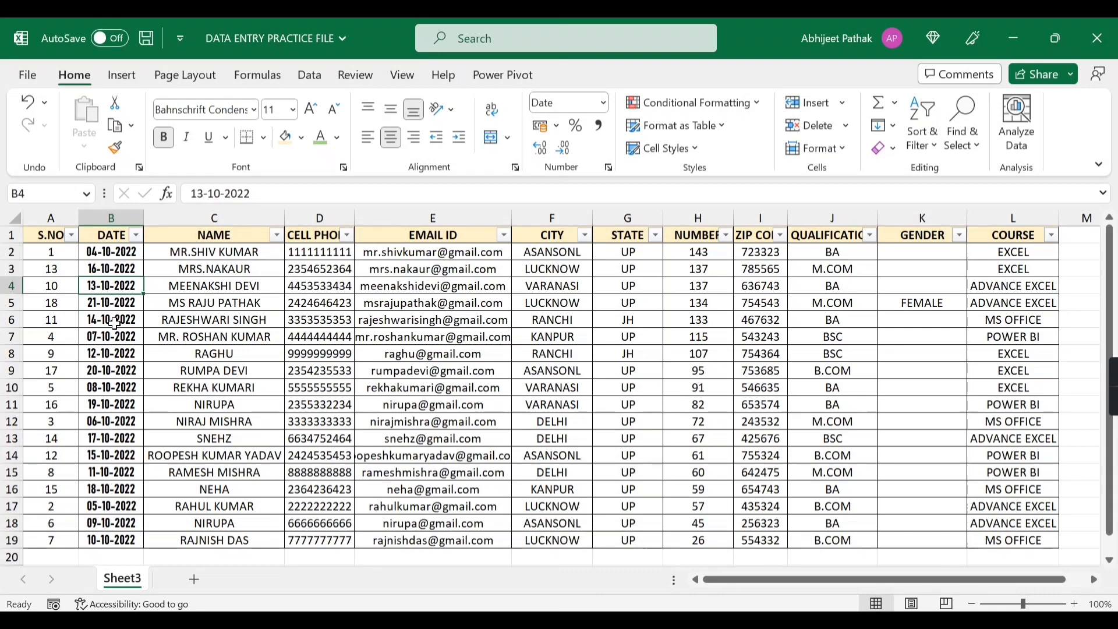
Copy the formatting of the dates in B2:B19 onto the range C2:L19 with Format Painter.
drag(100, 483, 111, 540)
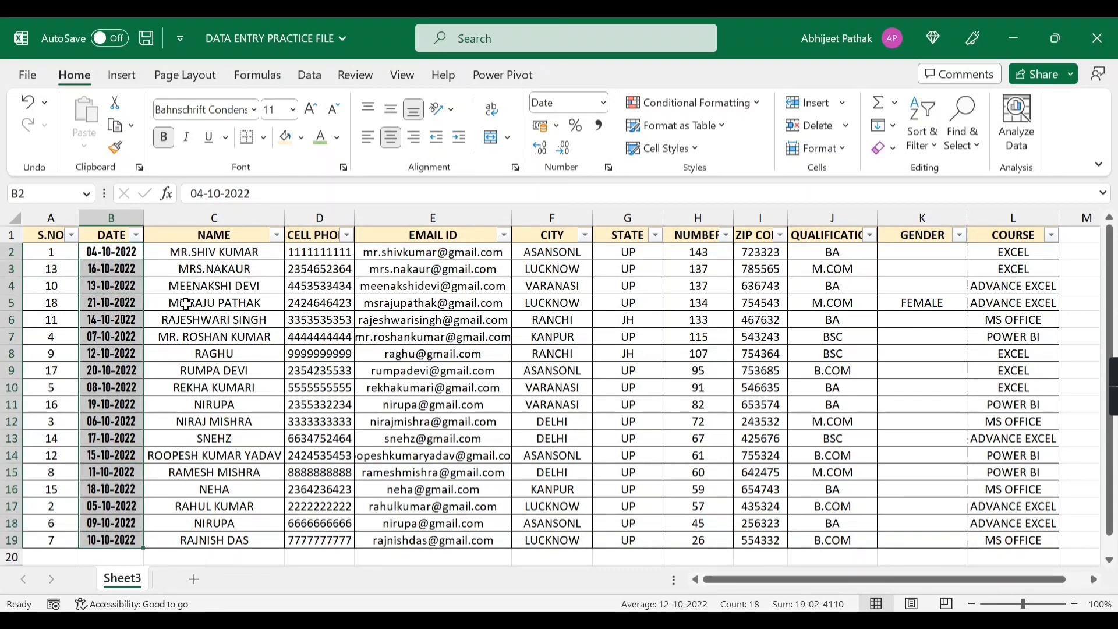
drag(119, 252, 113, 540)
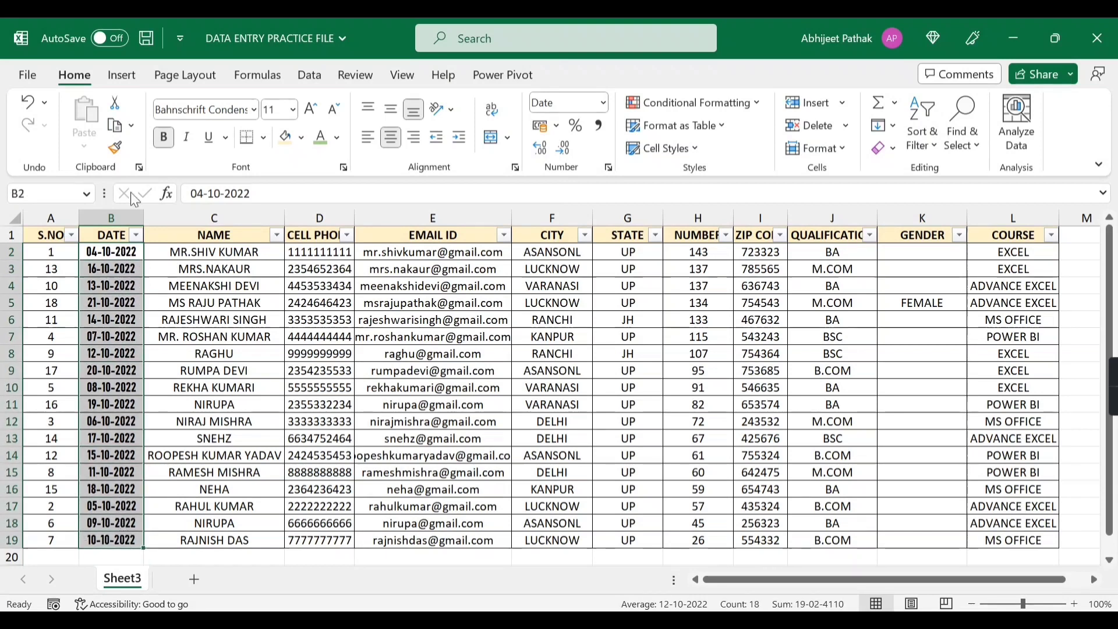
click(115, 147)
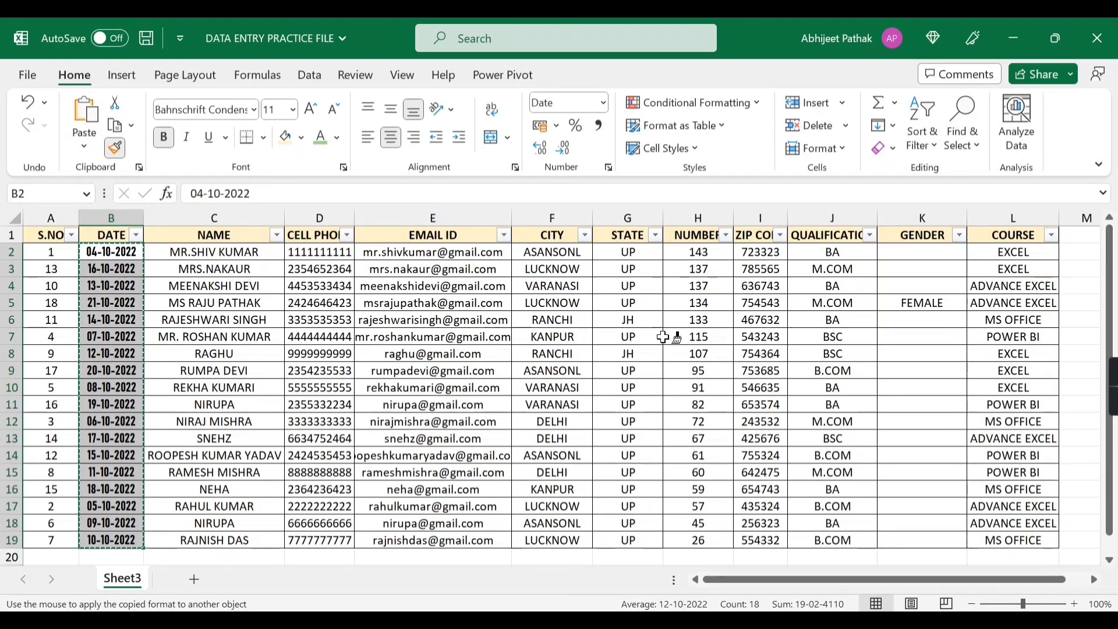
mouse_move(251, 254)
mouse_down()
mouse_move(780, 495)
mouse_move(1013, 545)
mouse_up()
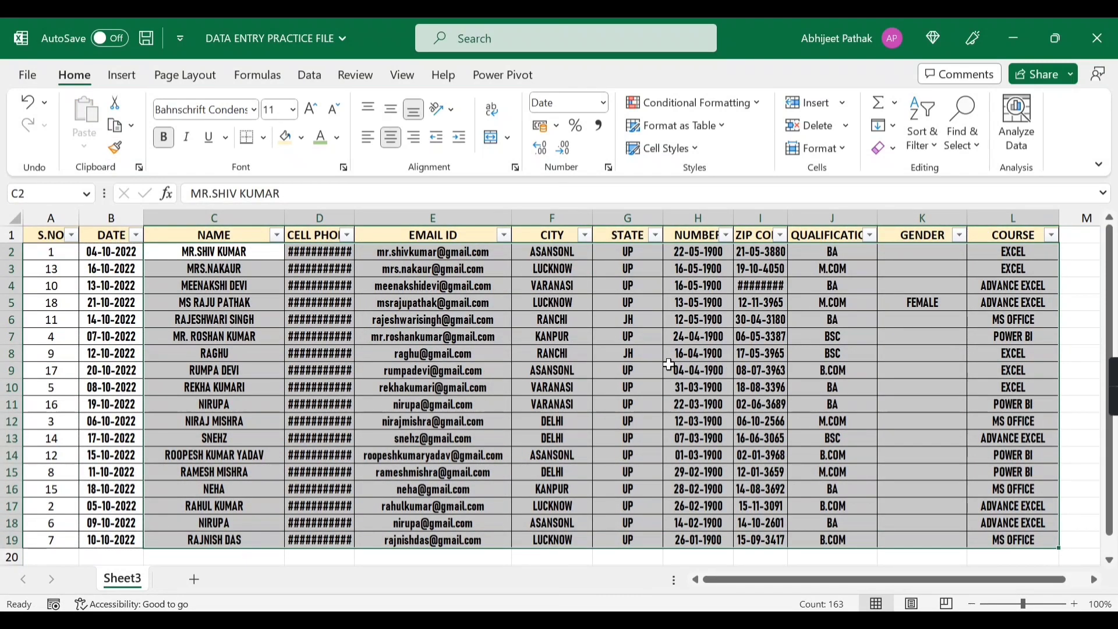
Undo the formatting painted onto C2:L19 and the date column's font and bold changes.
key(ctrl+q)
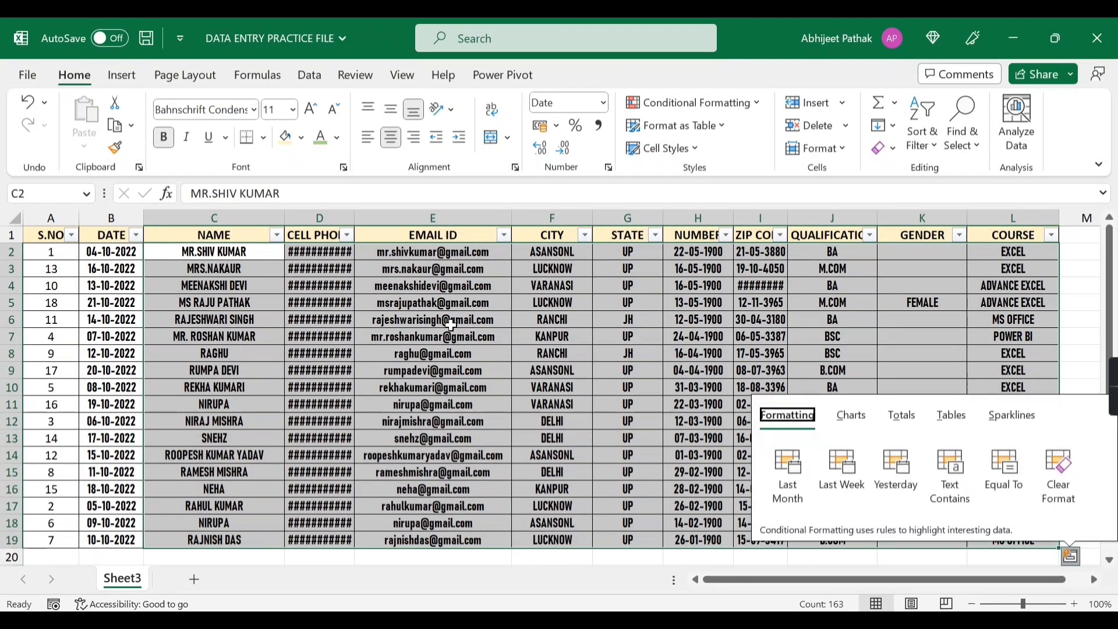
key(Escape)
key(ctrl+z)
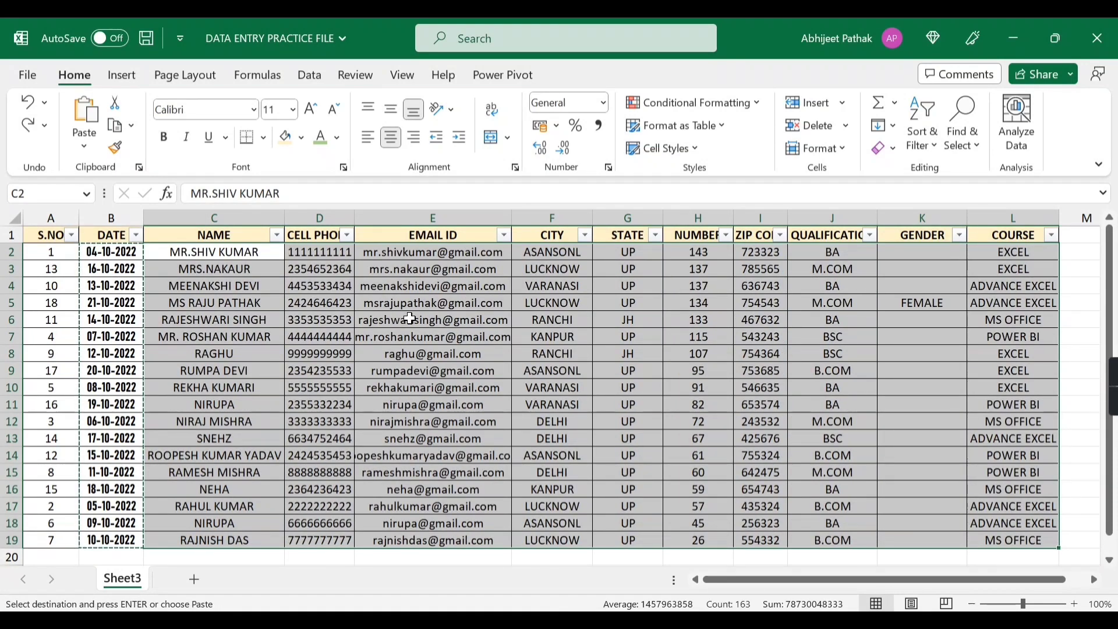
key(ctrl+z)
key(ctrl+z)
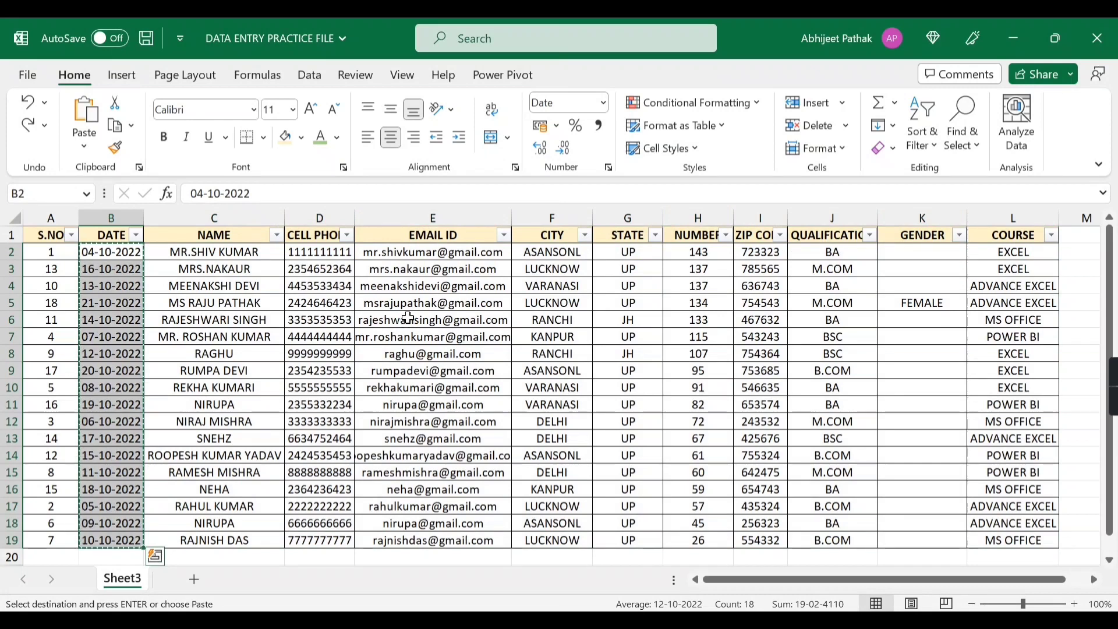
key(Escape)
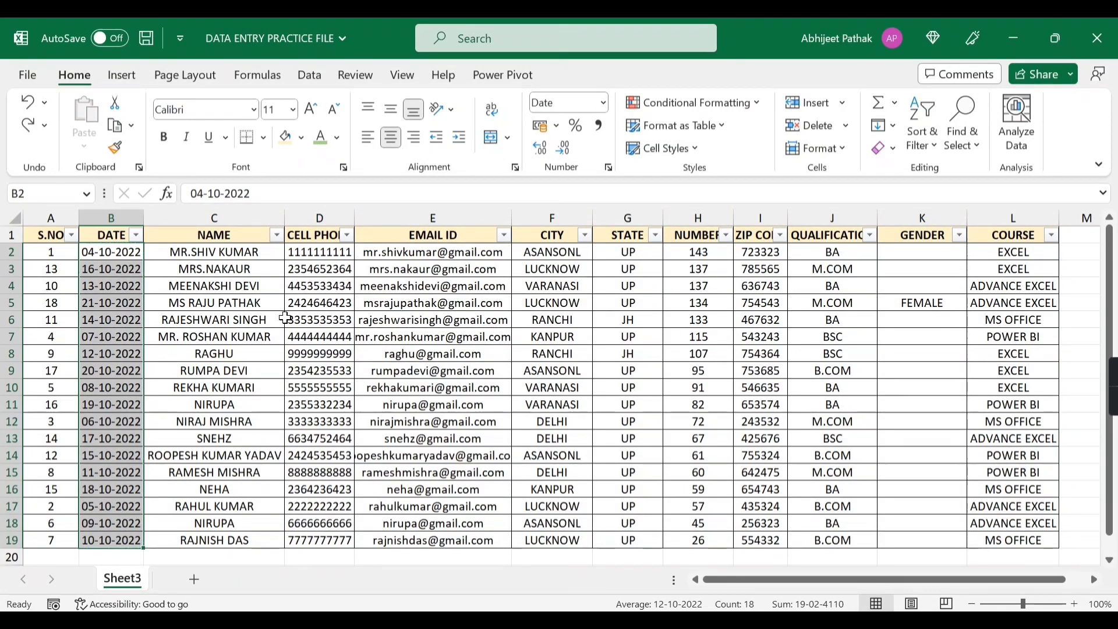
Add a new worksheet and paste a copy of Sheet3's range A1:D19 into it, starting at cell A1.
click(344, 285)
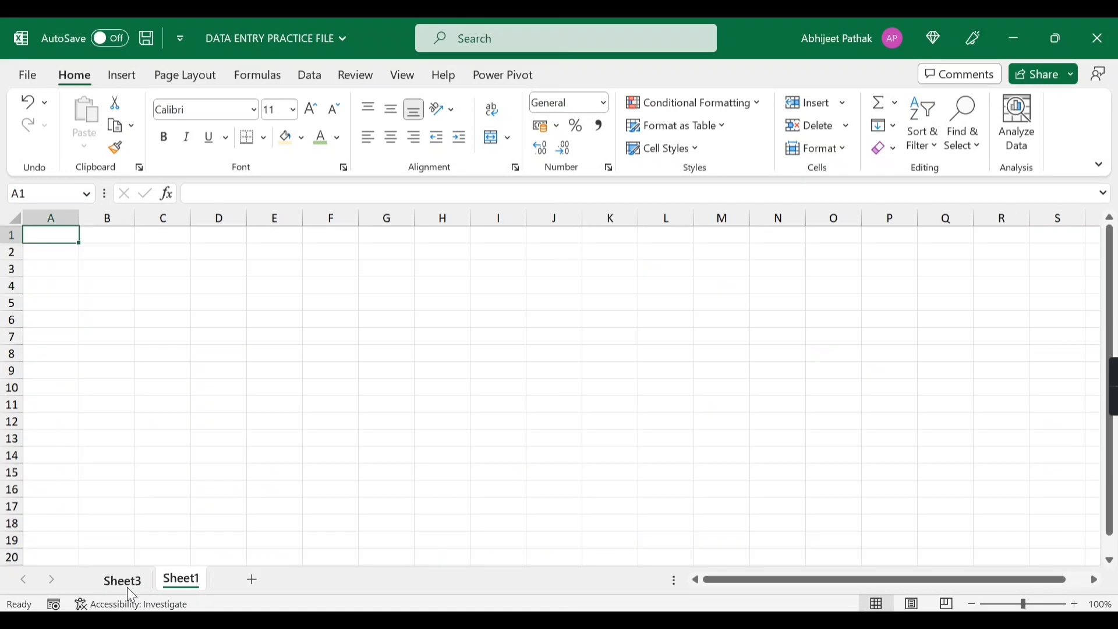
click(127, 585)
click(177, 302)
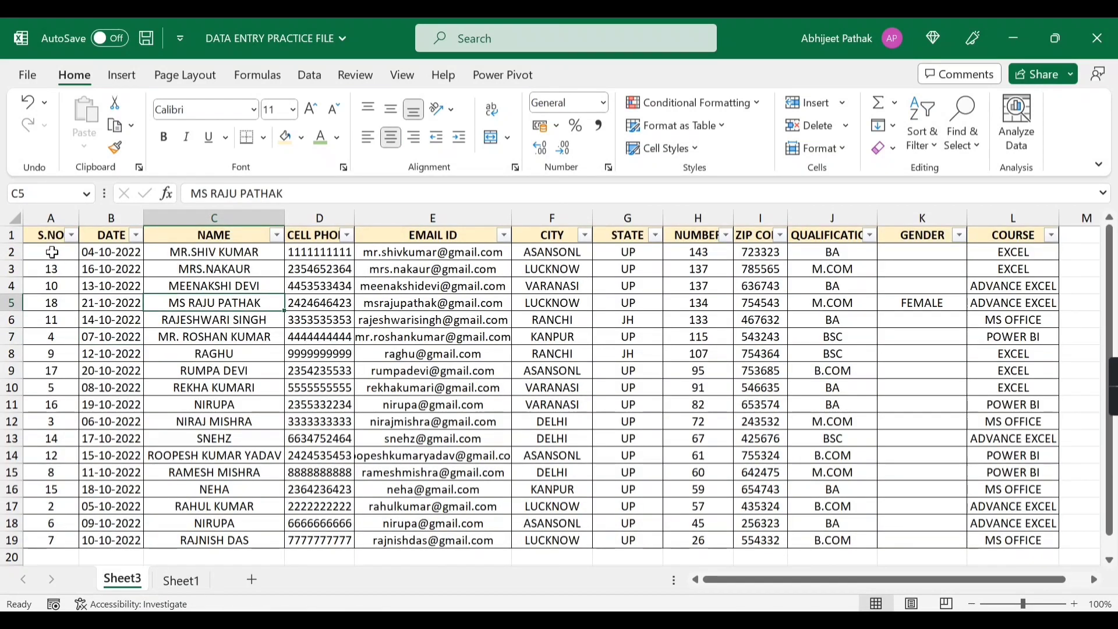
click(47, 238)
drag(48, 237, 334, 547)
key(ctrl+c)
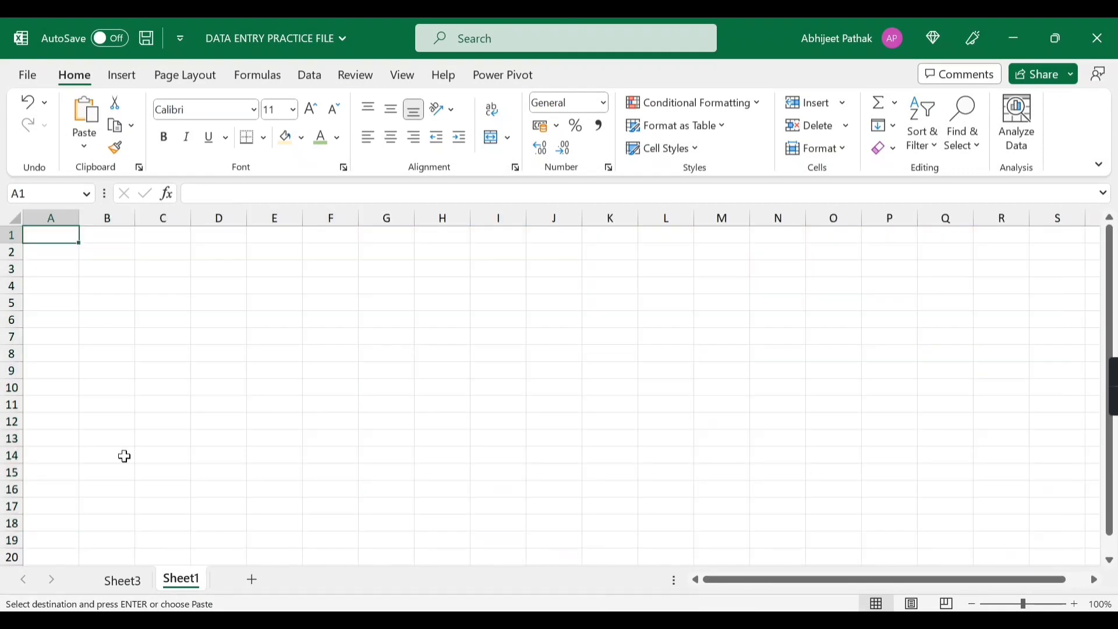
click(175, 582)
key(ctrl+v)
Fit the widths of columns A to D to their contents in the pasted data.
double_click(79, 218)
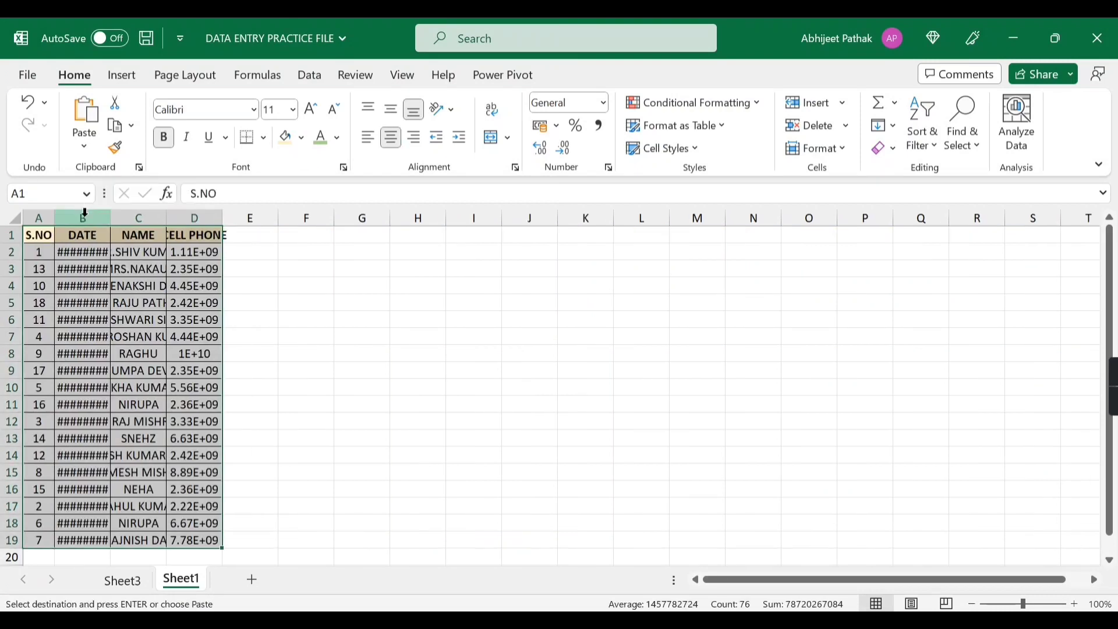
double_click(111, 217)
double_click(177, 220)
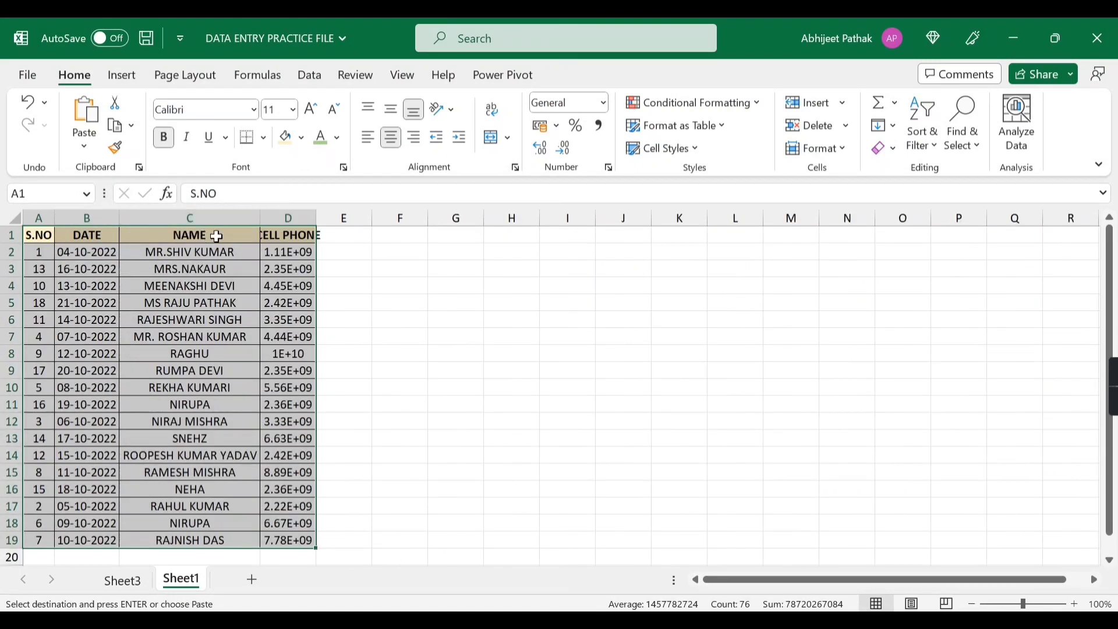
double_click(317, 218)
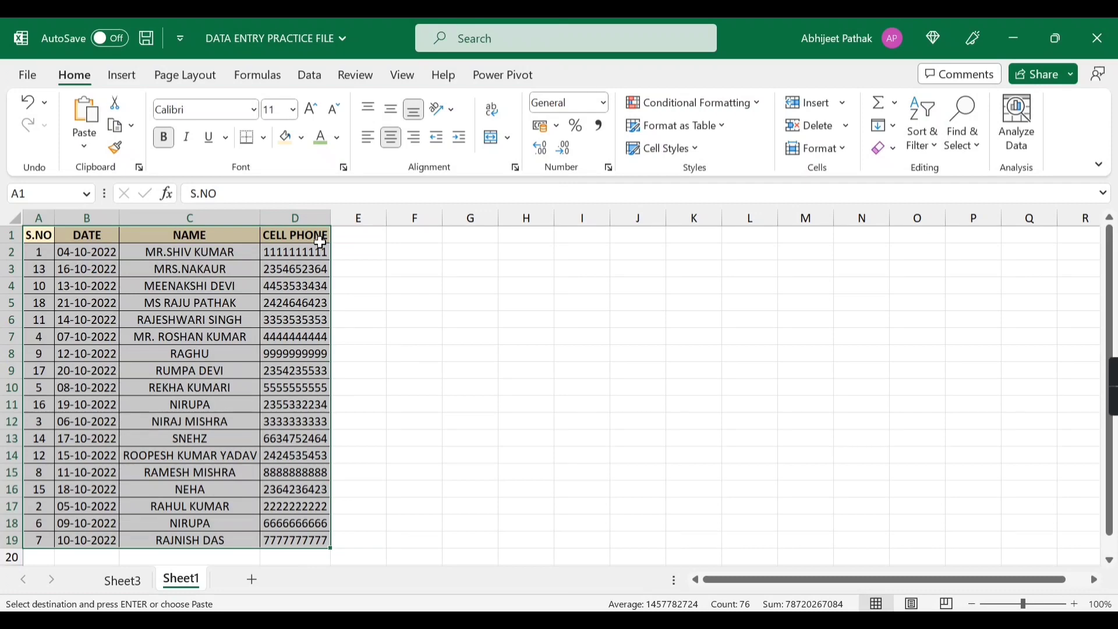
click(325, 240)
click(361, 240)
Set cell A3 to 2 and fill the S.NO series from A2:A3 down to A19.
click(38, 265)
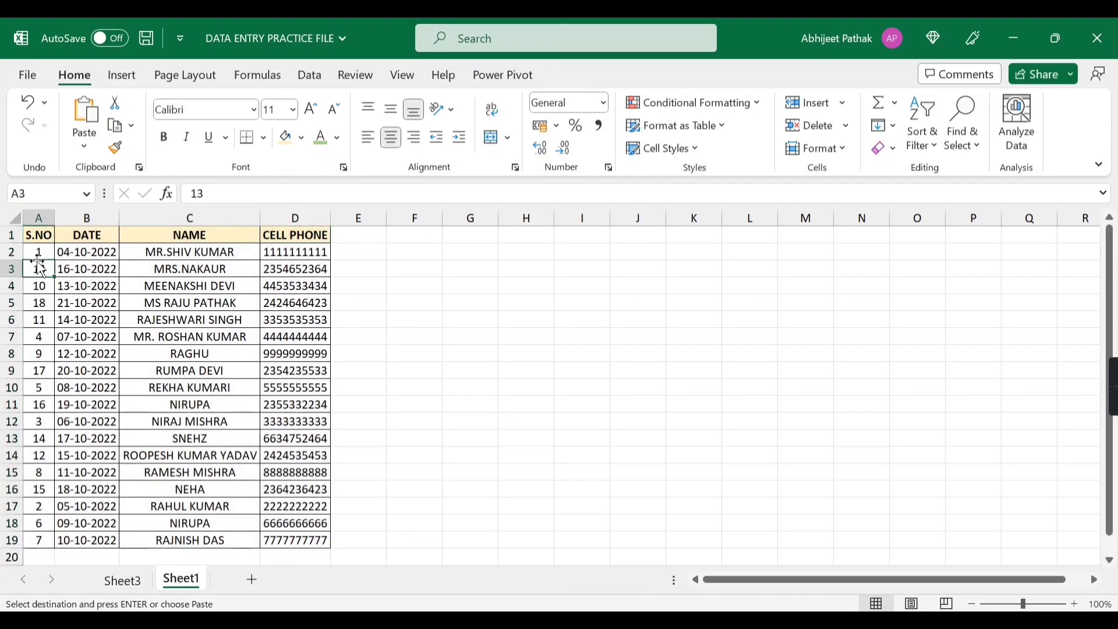
key(Escape)
text(2)
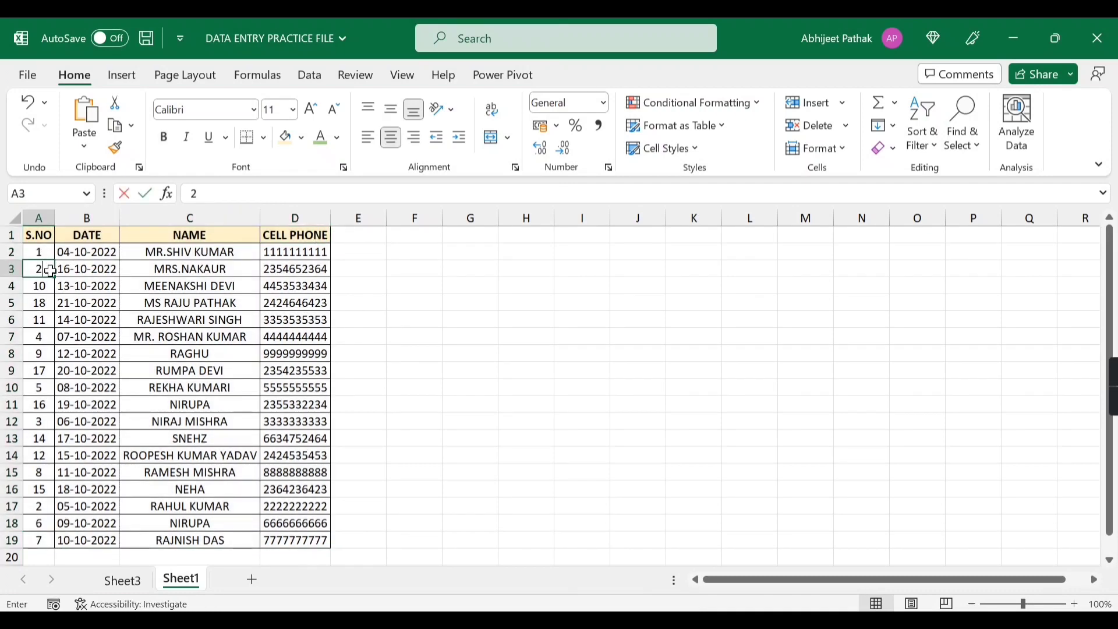
key(Tab)
click(45, 255)
shift+click(44, 273)
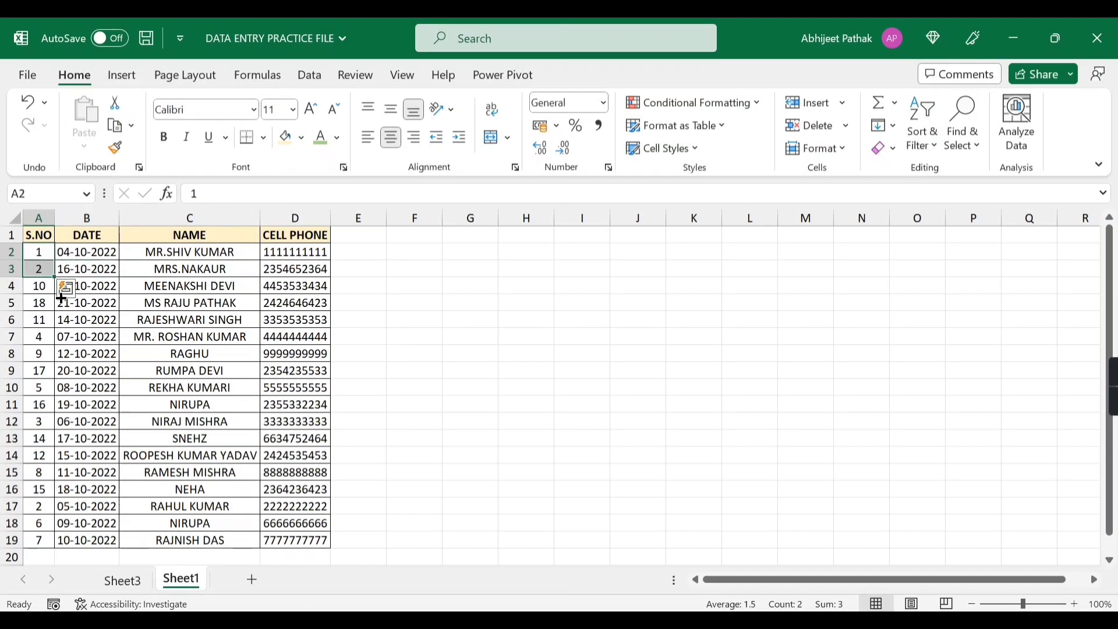
drag(55, 278, 66, 545)
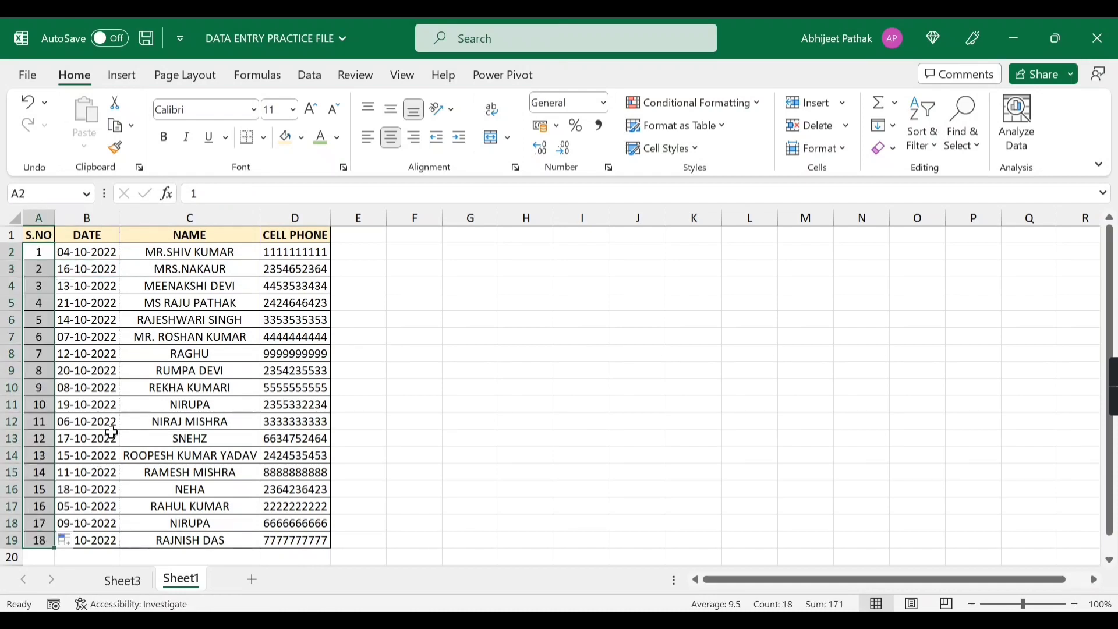
click(219, 308)
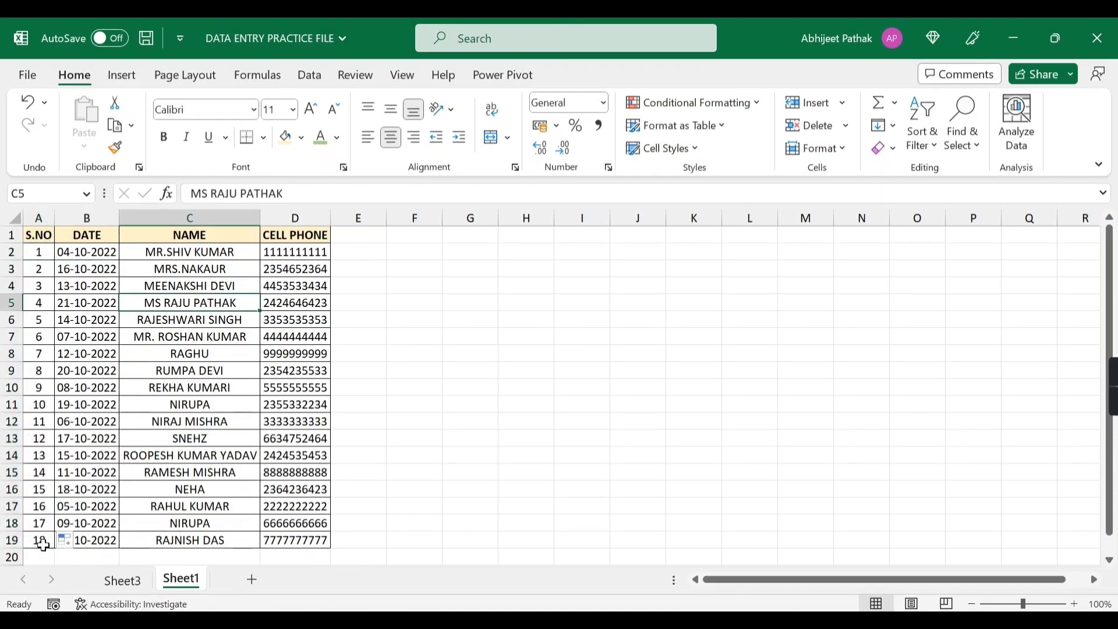
Enter a new record in row 20 with 19, 12-10-2022, ddddd and r4343.
scroll(41, 545, down, 1)
click(42, 523)
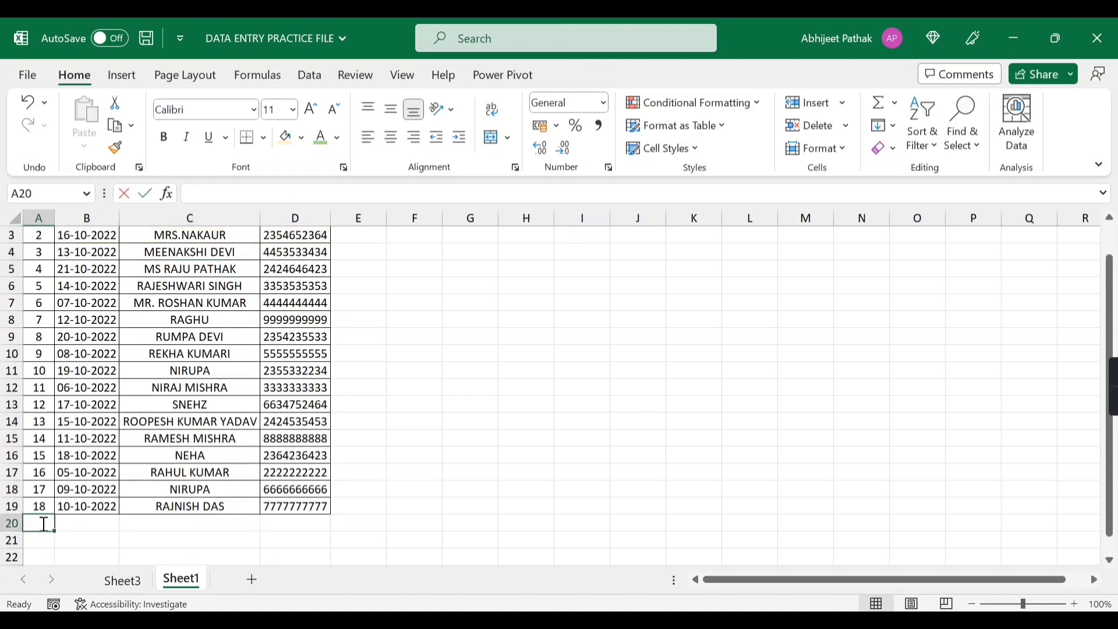
text(19)
key(Tab)
text(1)
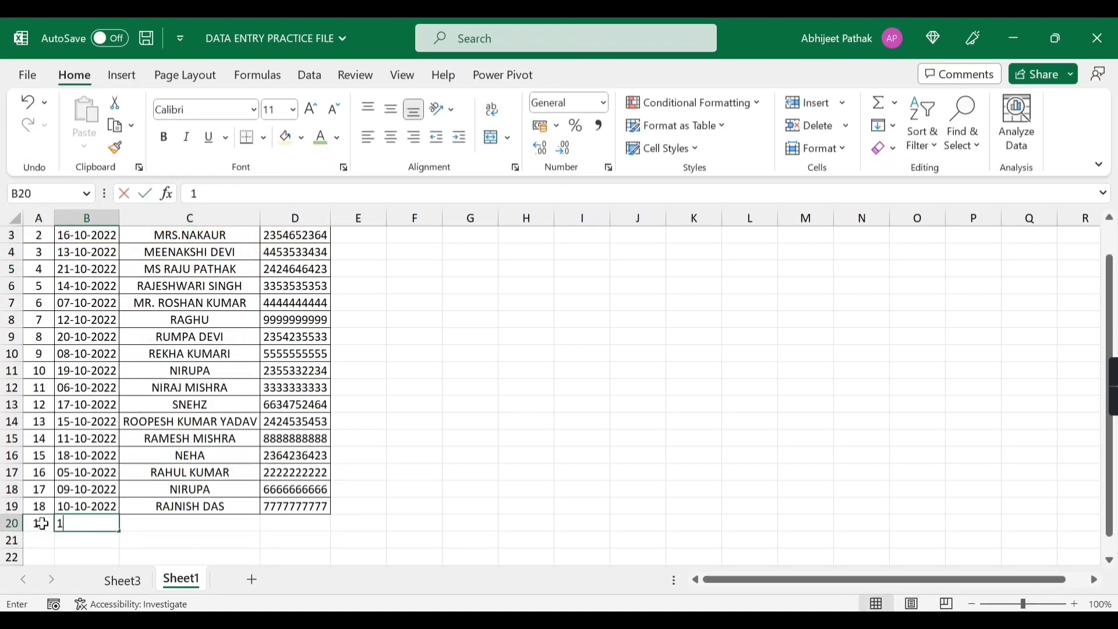
text(2-102)
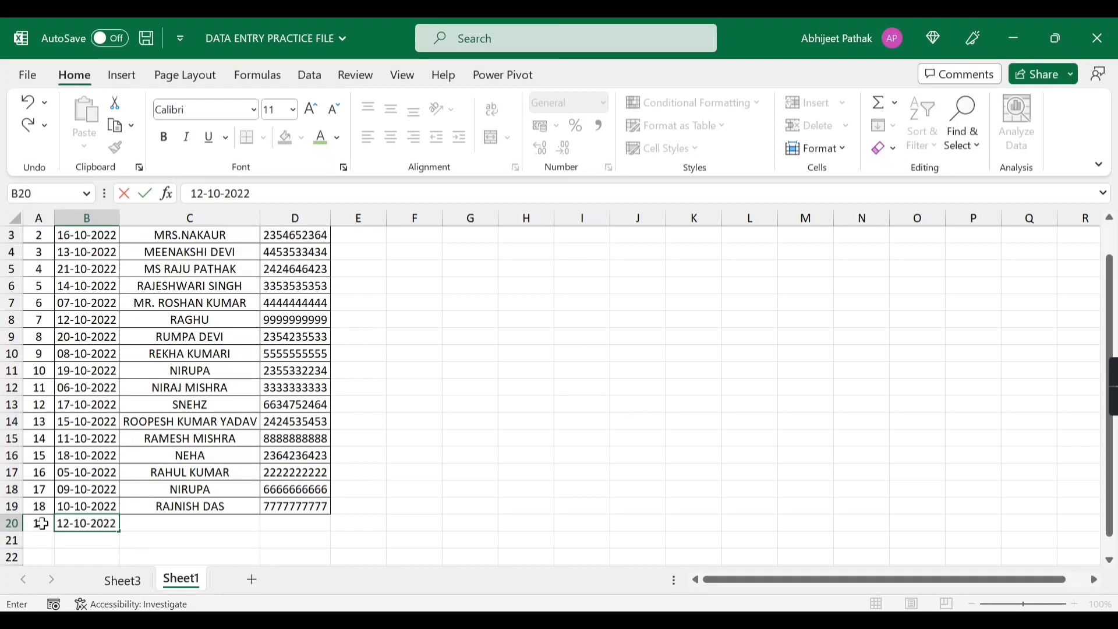
key(Tab)
text(ddddd)
key(Tab)
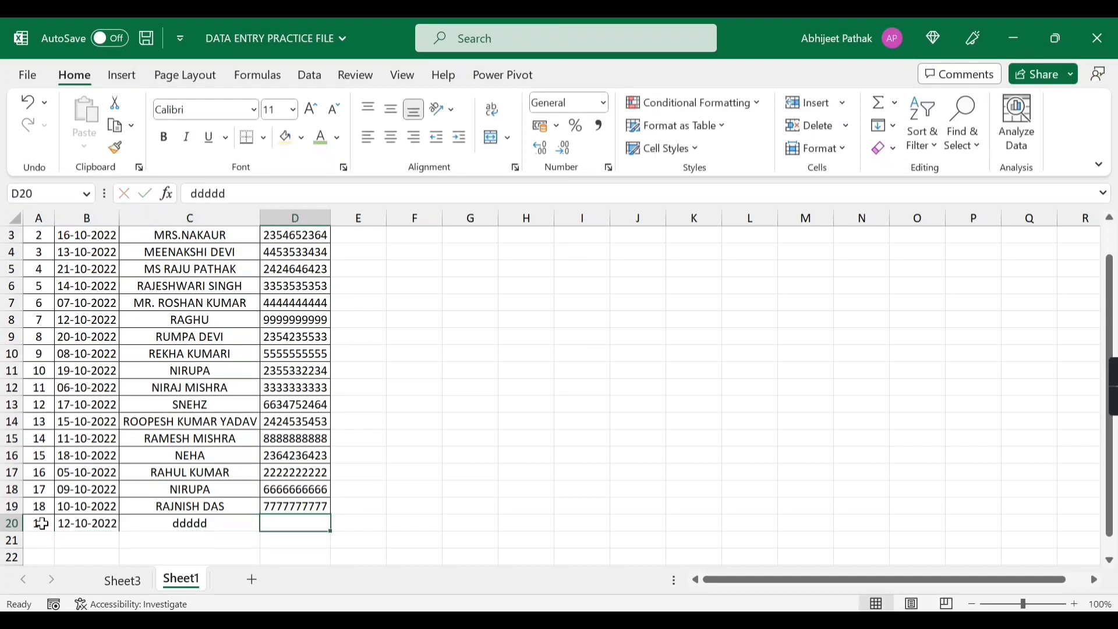
text(r4343)
click(42, 523)
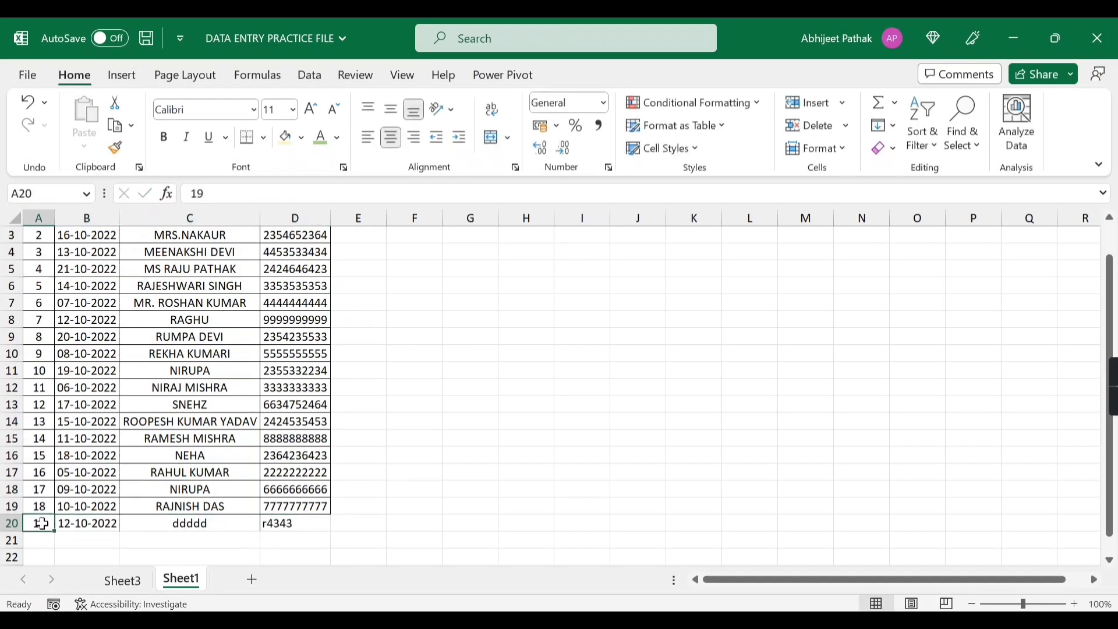
Clear the contents of the test record in row 20.
drag(40, 506, 250, 508)
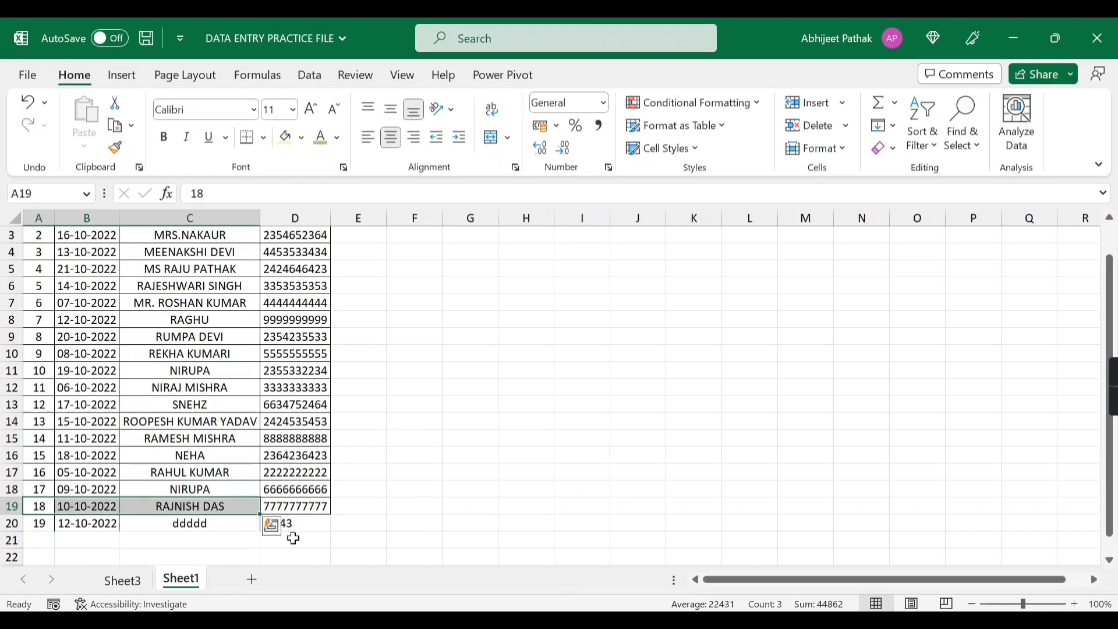
click(47, 524)
key(shift+space)
key(Delete)
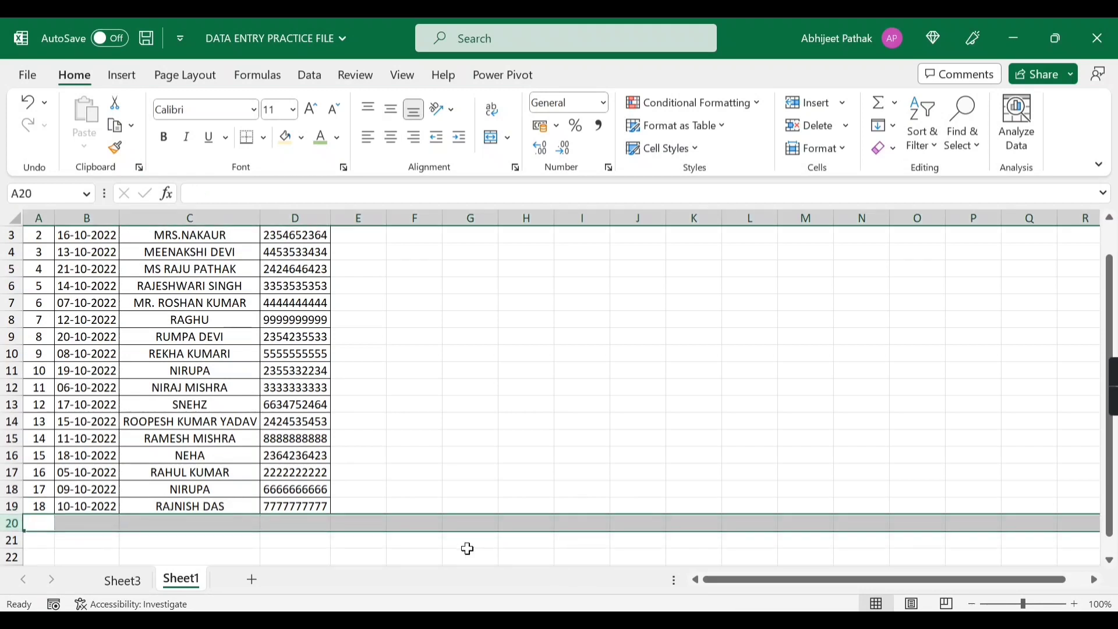
Format the data range A1:D19 as a table with headers in the light orange banded style with gridlines.
key(ctrl+Home)
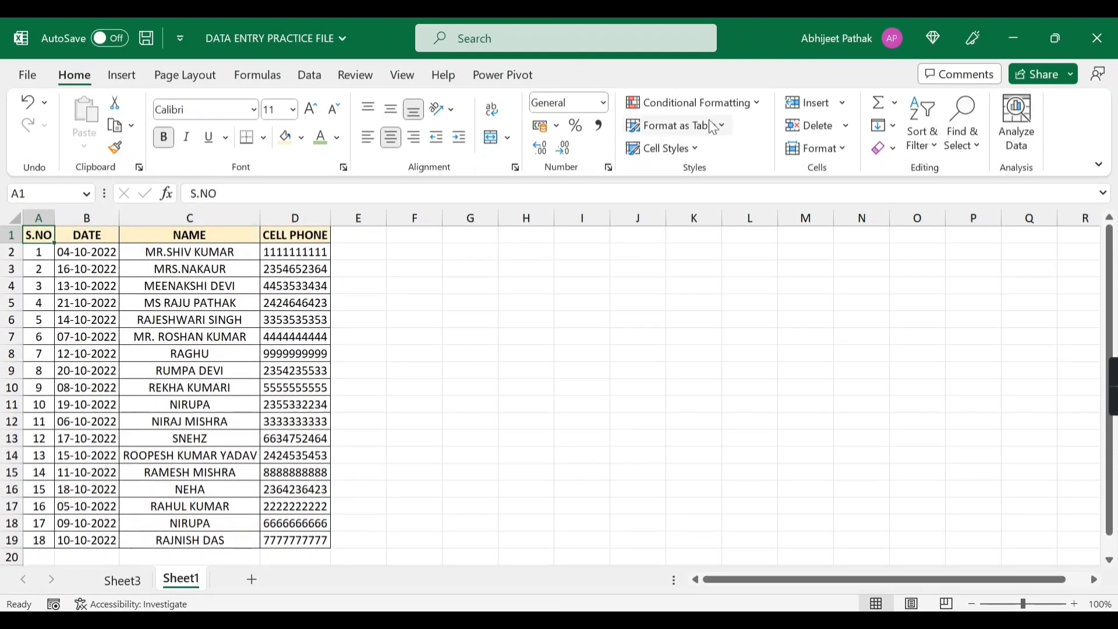
click(725, 129)
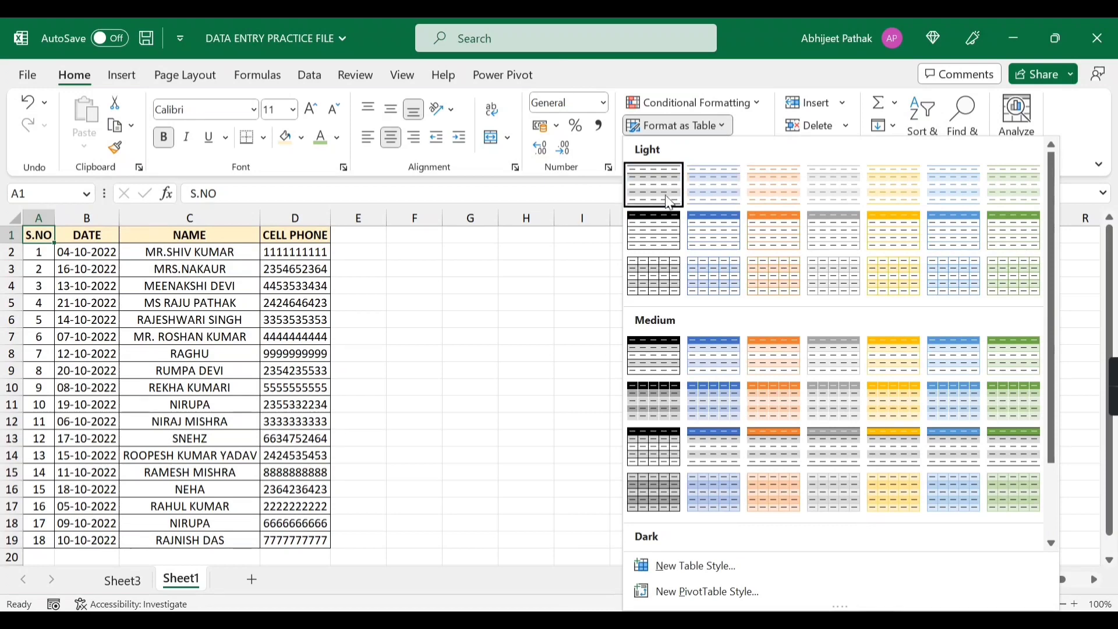
click(770, 281)
click(375, 410)
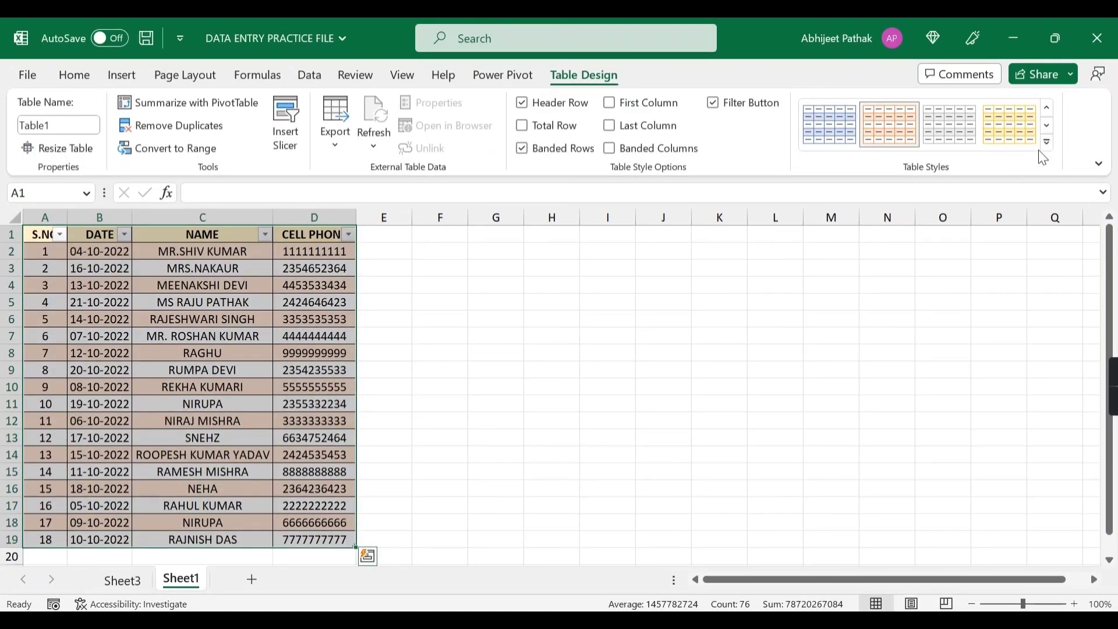
Change the table's style to the light green banded style with gridlines.
click(1047, 143)
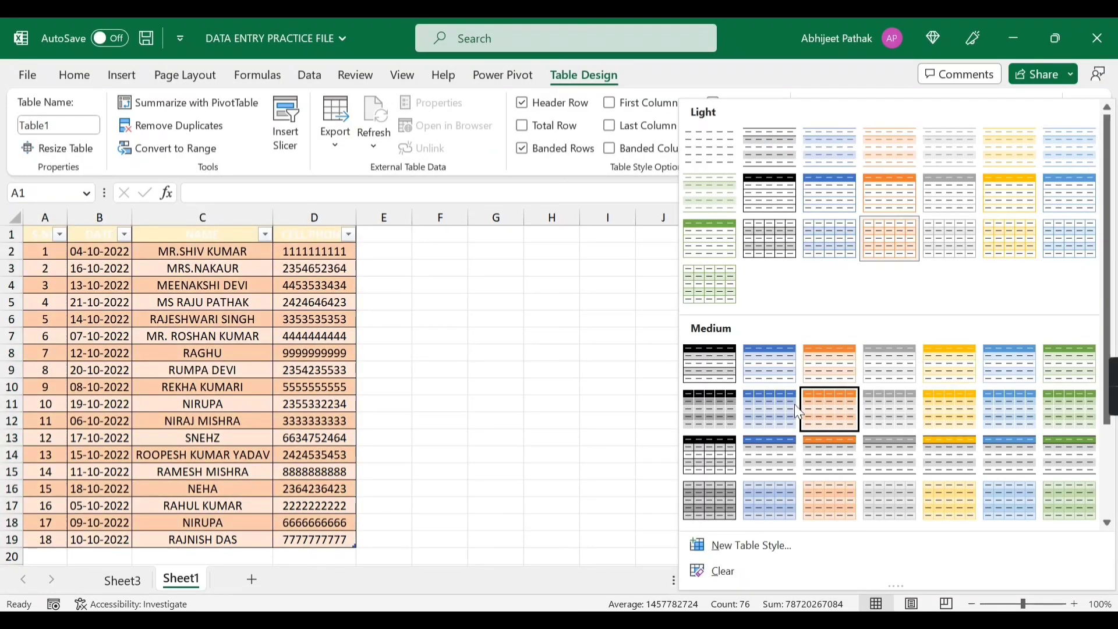
click(723, 289)
scroll(150, 531, down, 1)
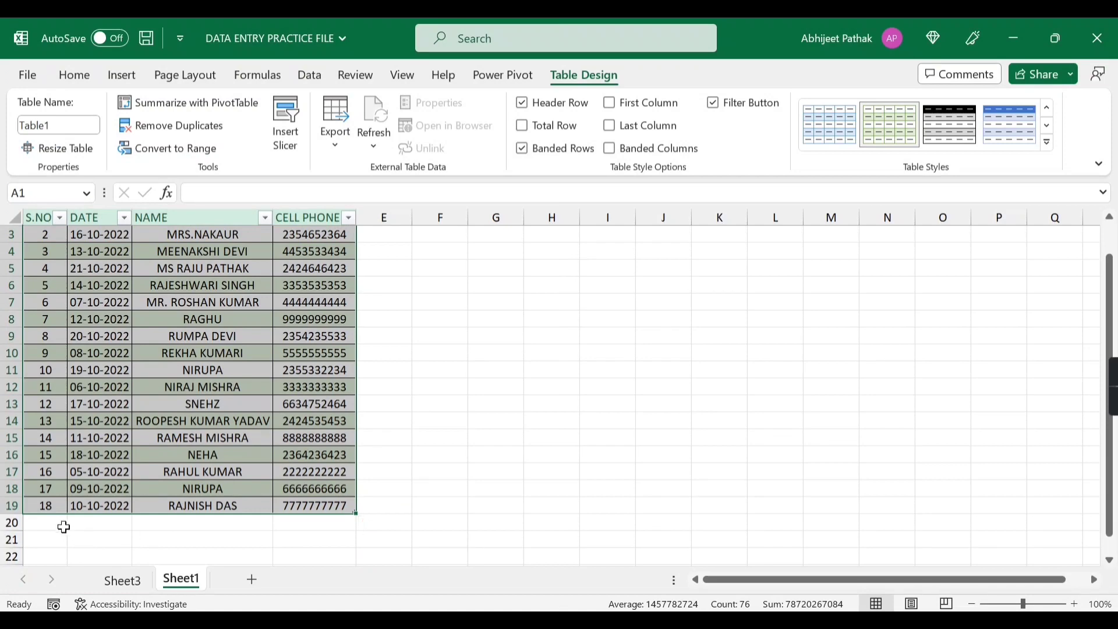
Extend the table by entering serial numbers 19, 20 and 21 in column A directly below the last record.
click(64, 528)
text(19)
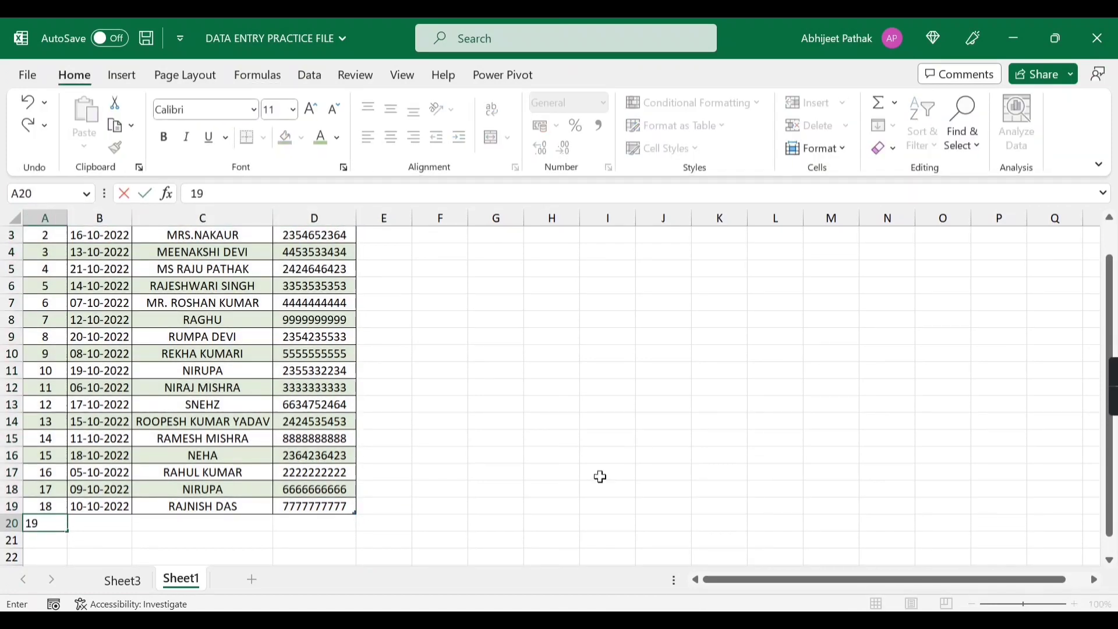
key(Tab)
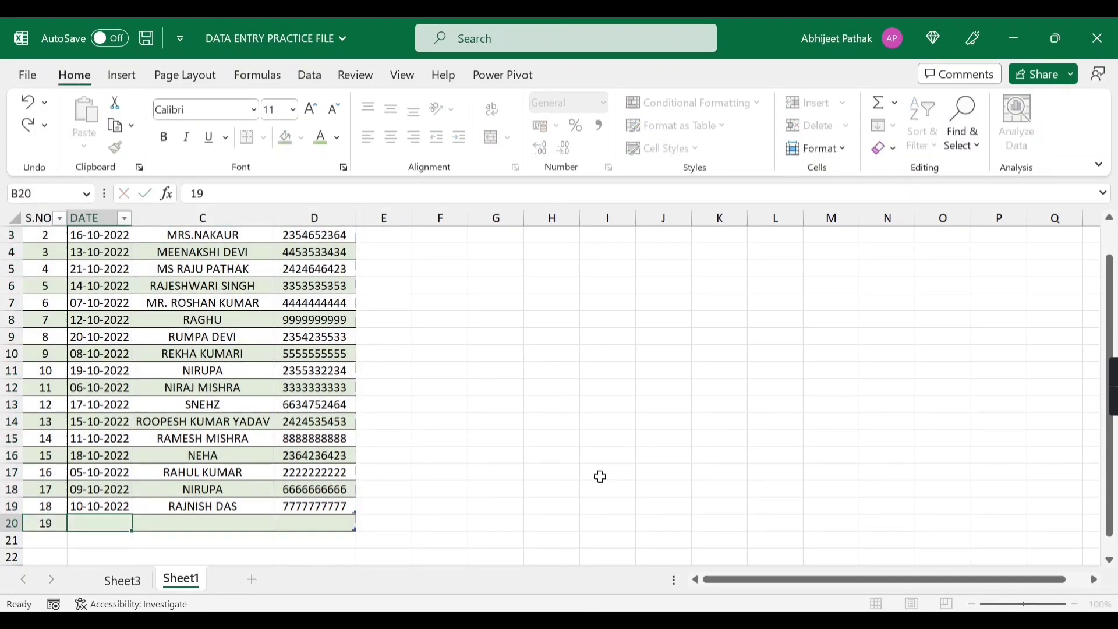
key(Return)
scroll(537, 455, up, 1)
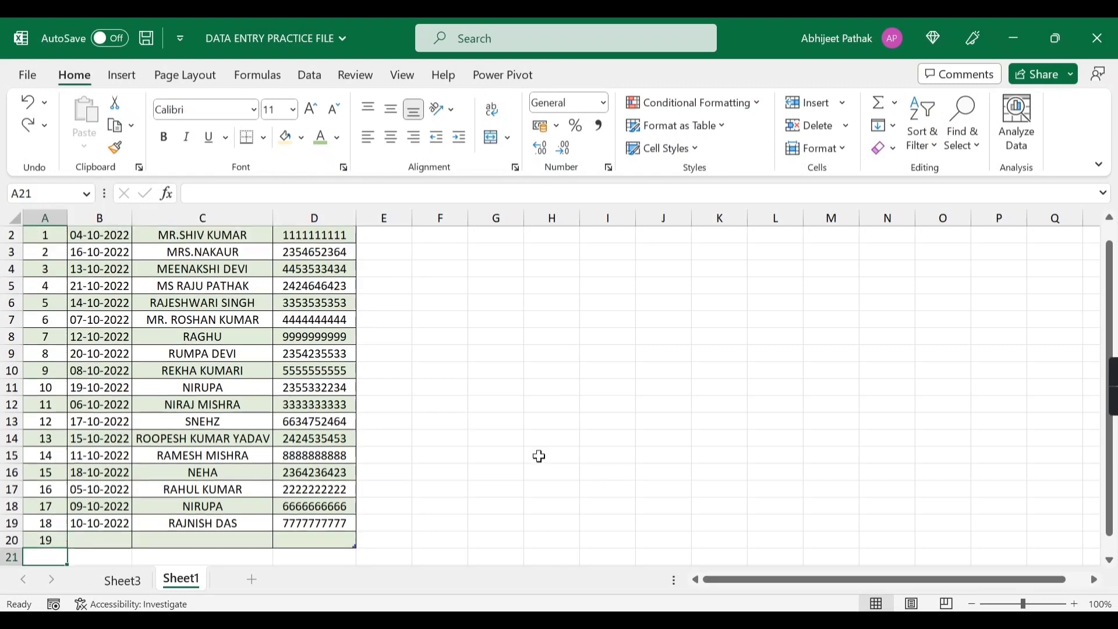
text(20)
key(Tab)
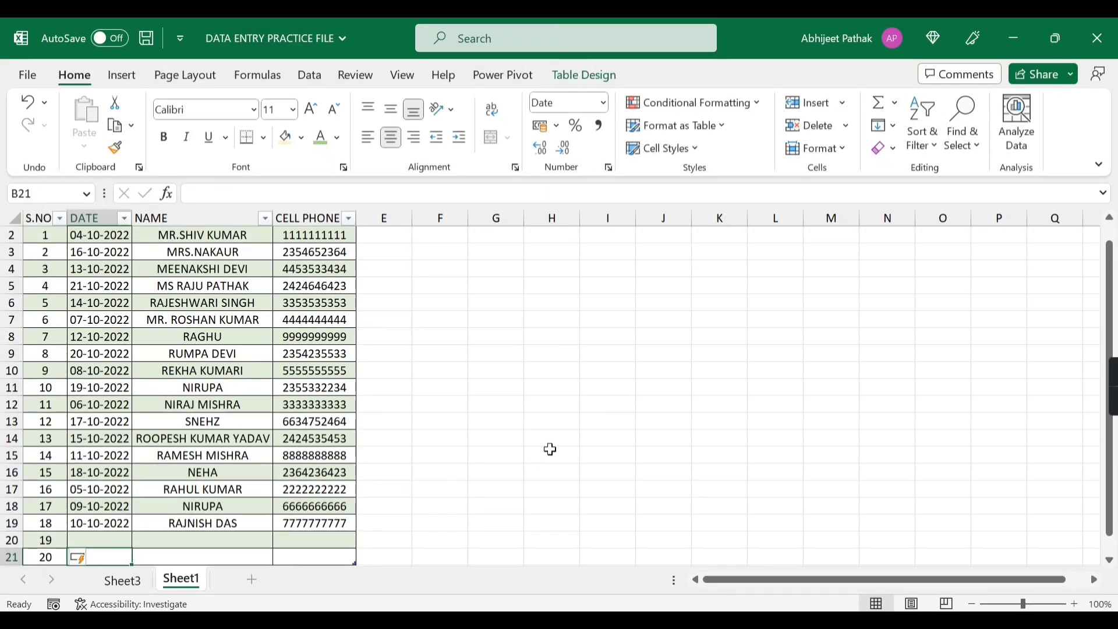
key(Left)
key(Down)
text(21)
key(Tab)
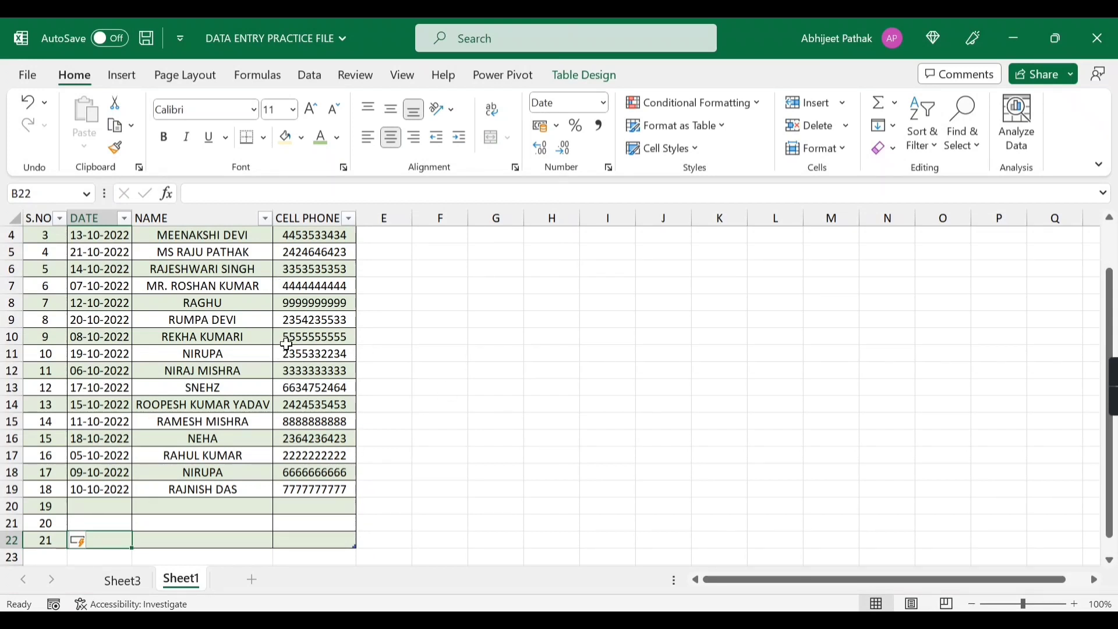
Add a table column by entering the header value in E1, and replace that header with Sale.
scroll(287, 344, up, 1)
click(375, 233)
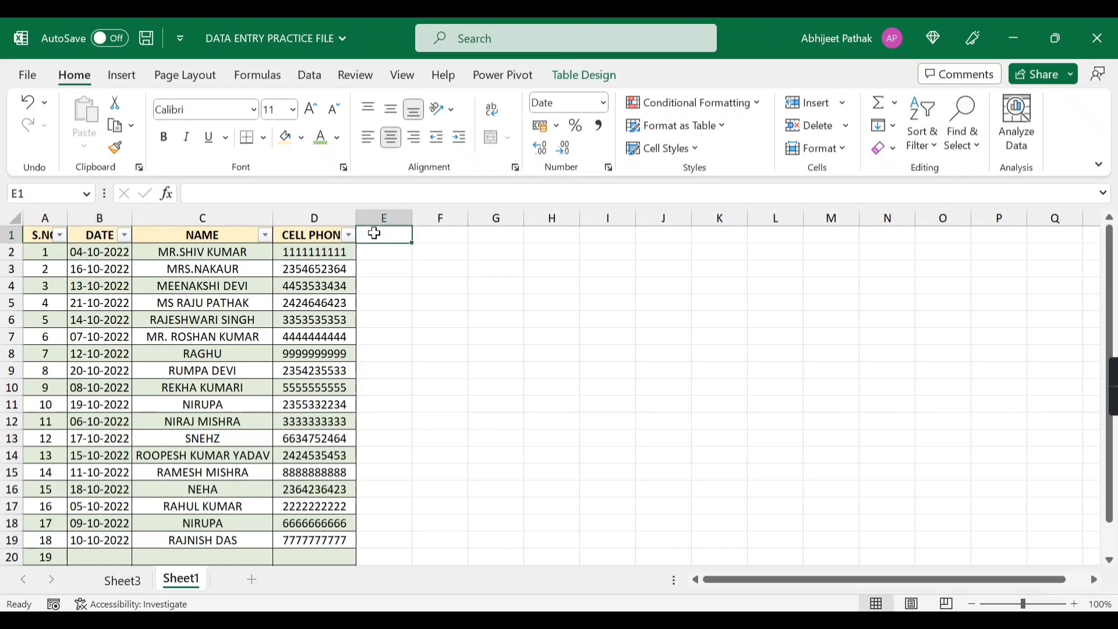
text(value)
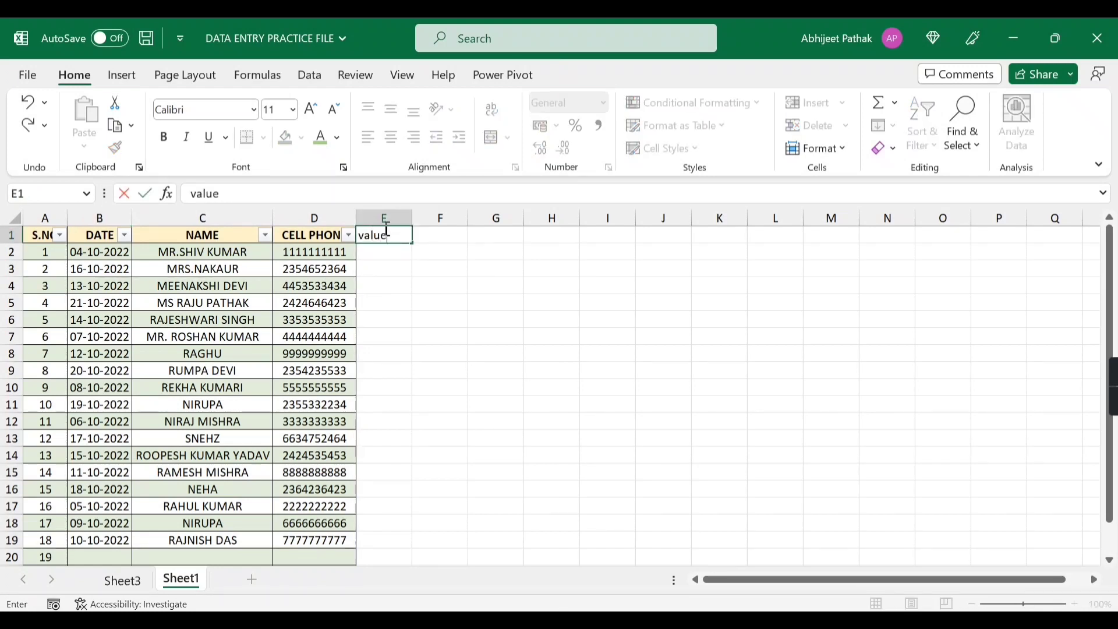
click(393, 219)
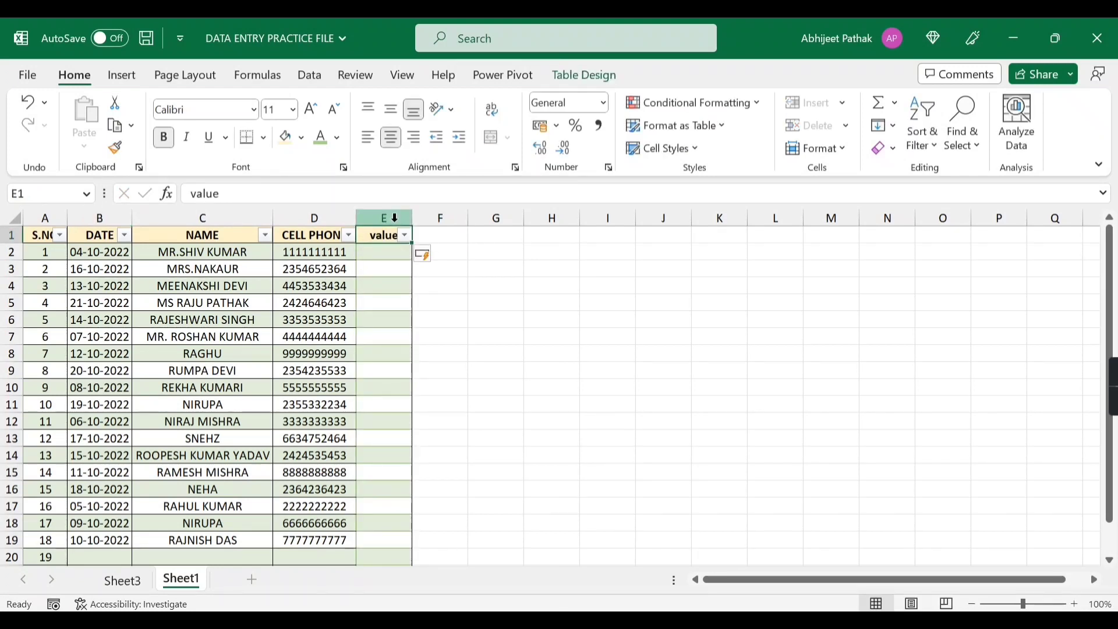
click(373, 244)
text(sa)
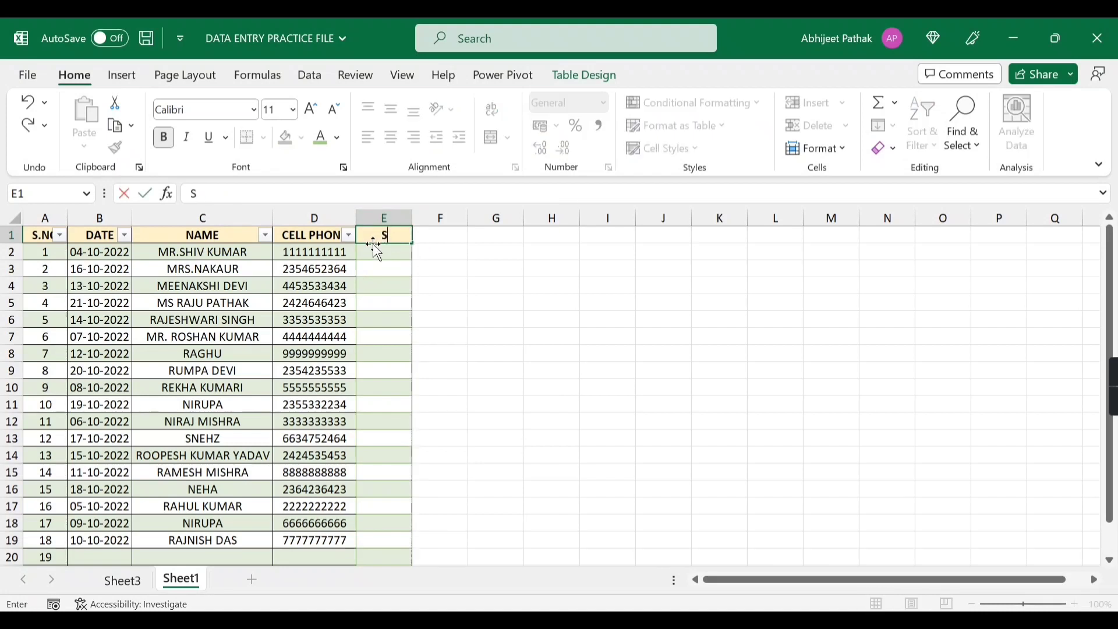
text(le)
key(Return)
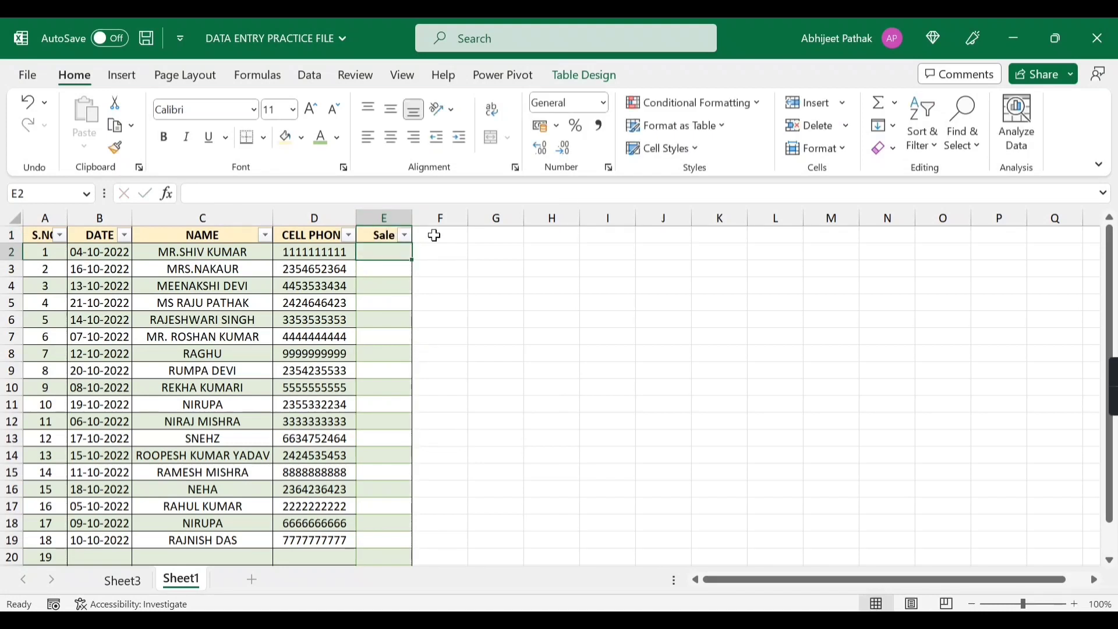
Fill the Sale column with 42, 4 and 32 in E2:E4 and 3 in every cell of E5:E19.
text(42)
key(Return)
text(4)
key(Return)
text(32)
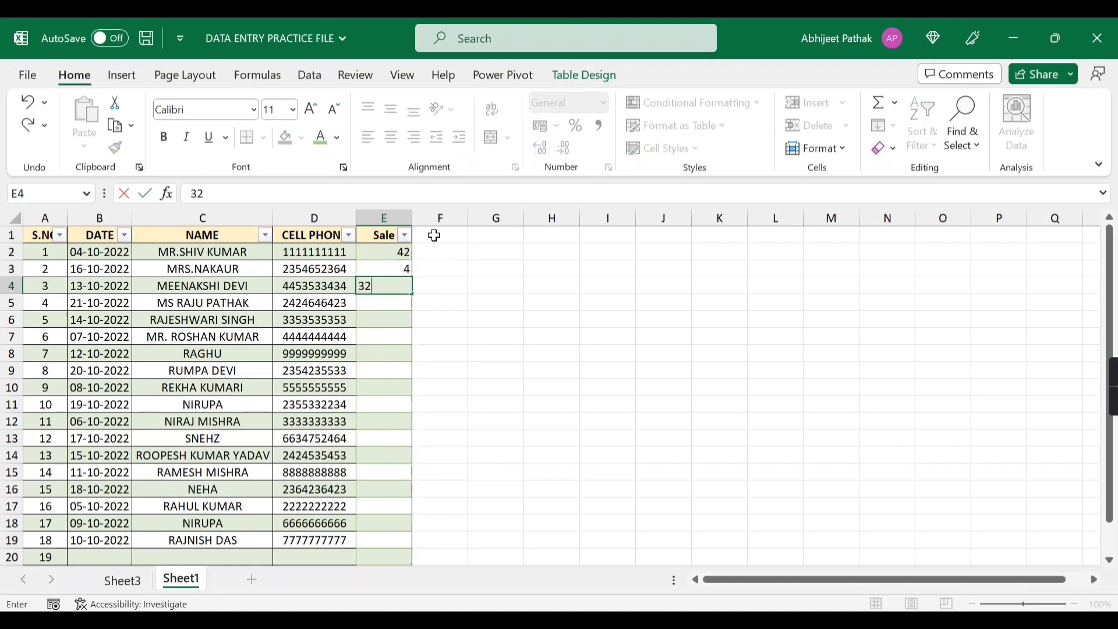
key(Return)
key(3)
key(Return)
key(3)
key(Return)
key(3)
key(Return)
key(3)
key(Return)
key(3)
key(Return)
key(3)
key(Return)
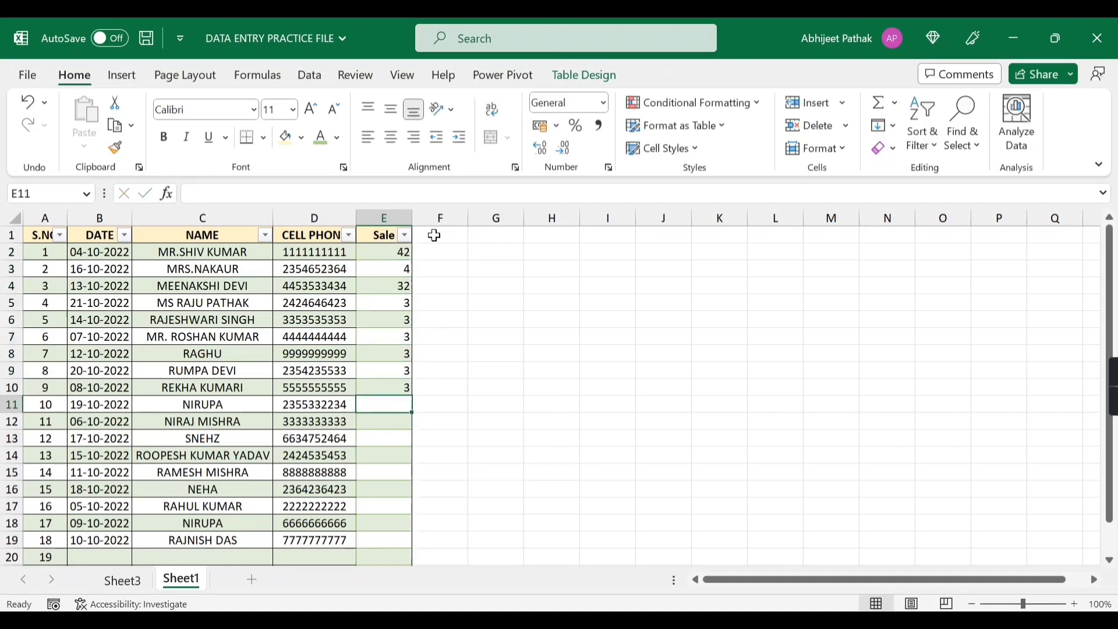
key(3)
key(Return)
key(3)
key(Return)
key(3)
key(Return)
key(3)
key(Return)
key(3)
key(Return)
key(3)
key(Return)
key(3)
key(Return)
key(3)
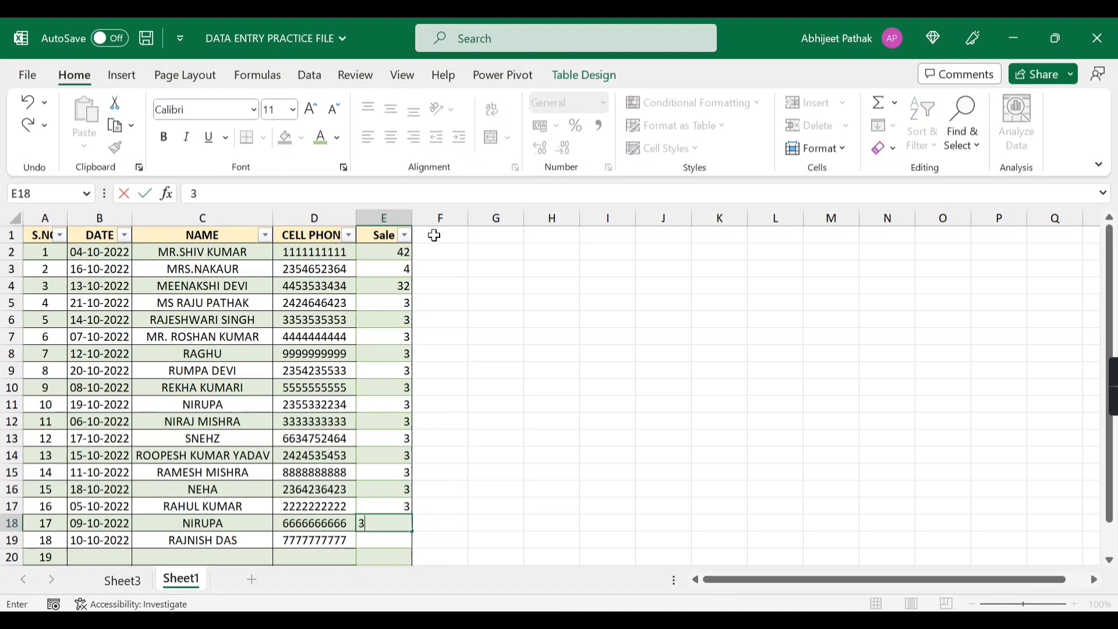
key(Return)
key(3)
key(Return)
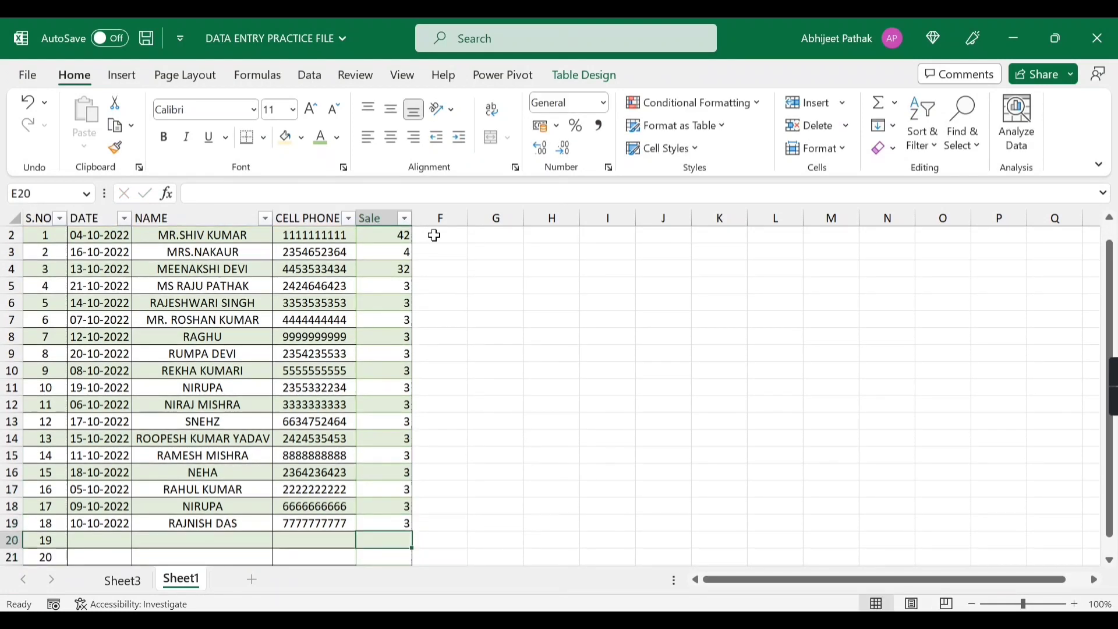
Delete the extra table rows with serial numbers 19 to 21 below the last complete record.
key(shift+space)
key(shift+Down)
key(ctrl+minus)
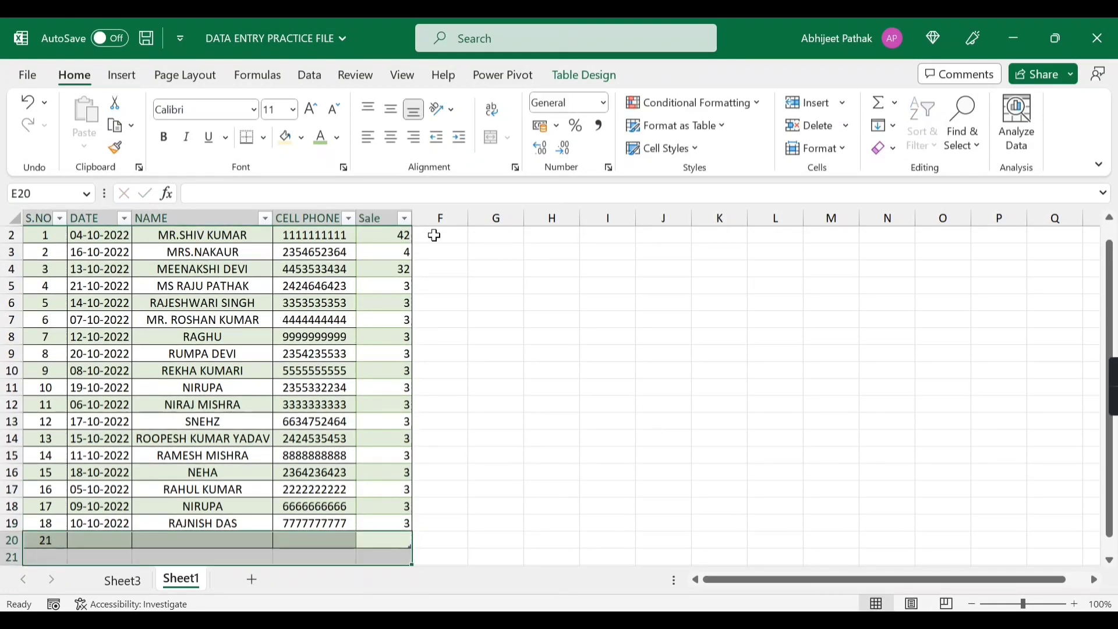
key(Up)
key(Down)
key(shift+space)
key(ctrl+minus)
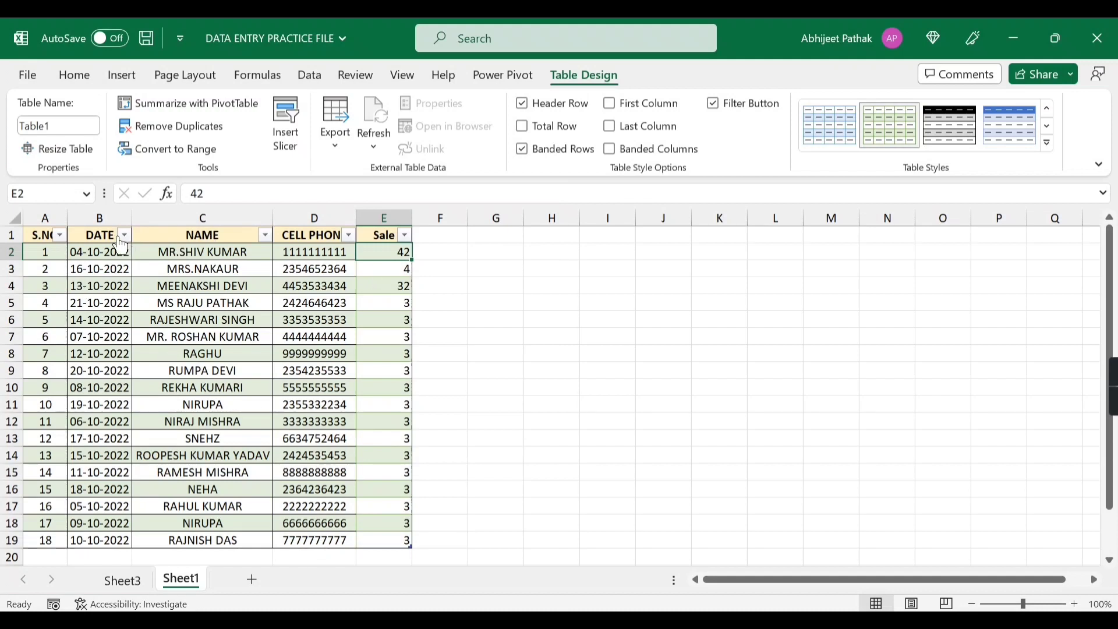
Add a total row to the table, look at it below the last record, and remove it again.
click(522, 127)
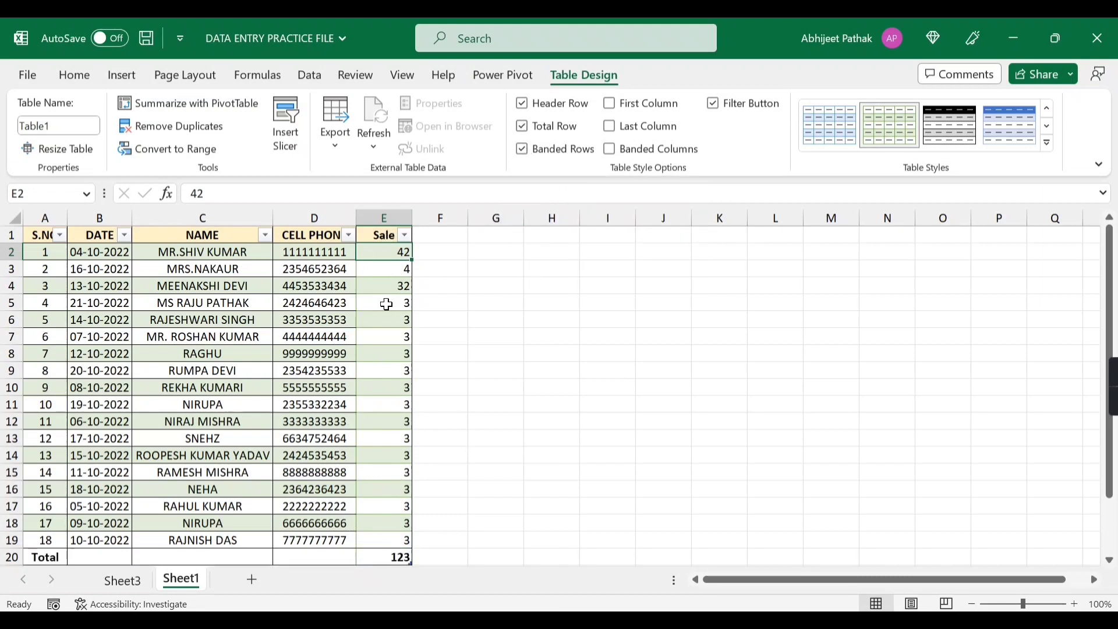
scroll(226, 509, down, 1)
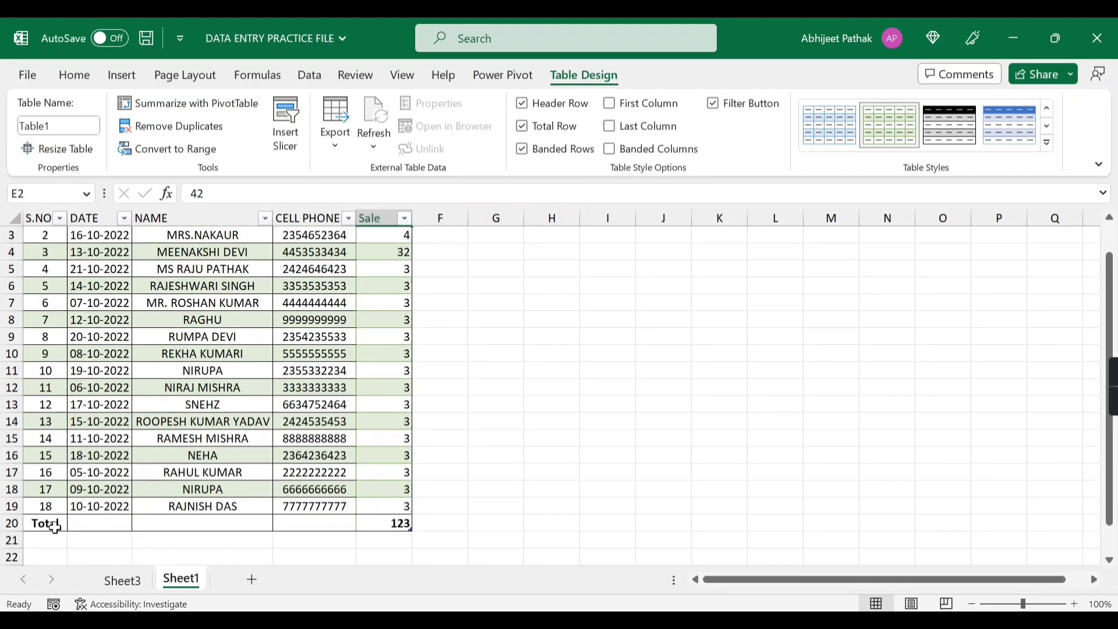
scroll(392, 521, up, 1)
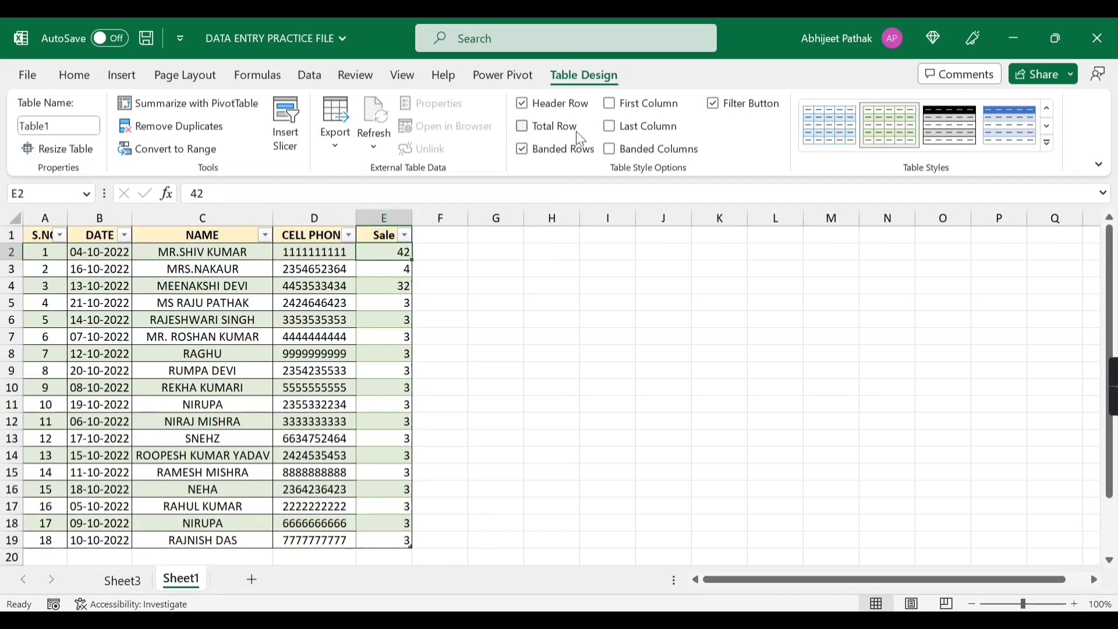
Turn the table's filter buttons and header row off and back on.
click(716, 109)
click(718, 109)
click(521, 106)
click(523, 104)
Turn the table's banded rows off and on again, and try the Last Column emphasis on and off.
click(523, 150)
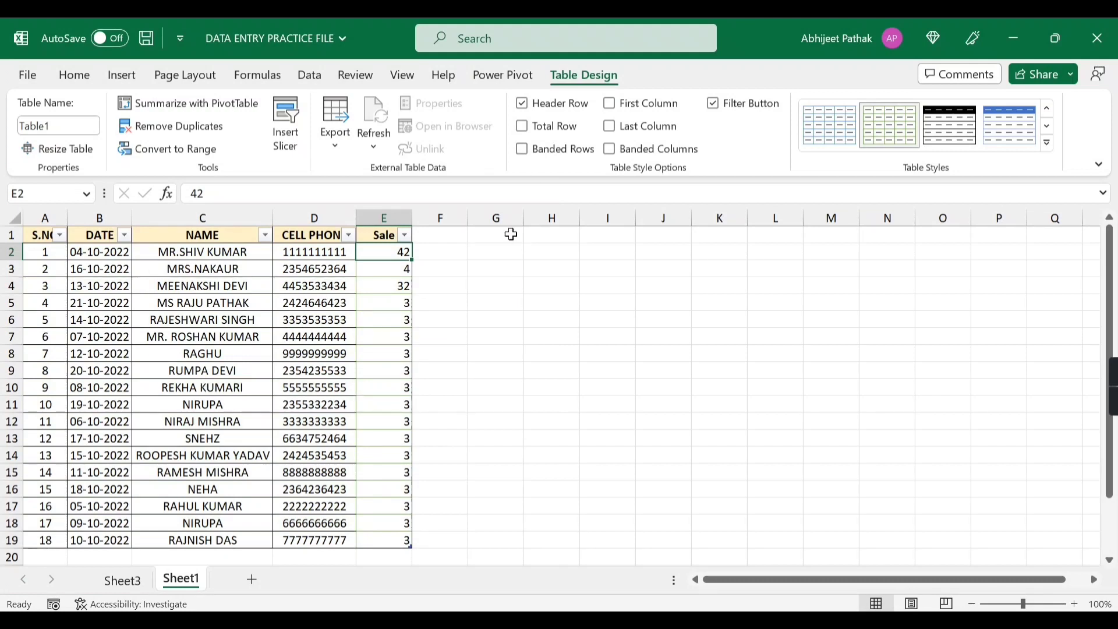
click(524, 150)
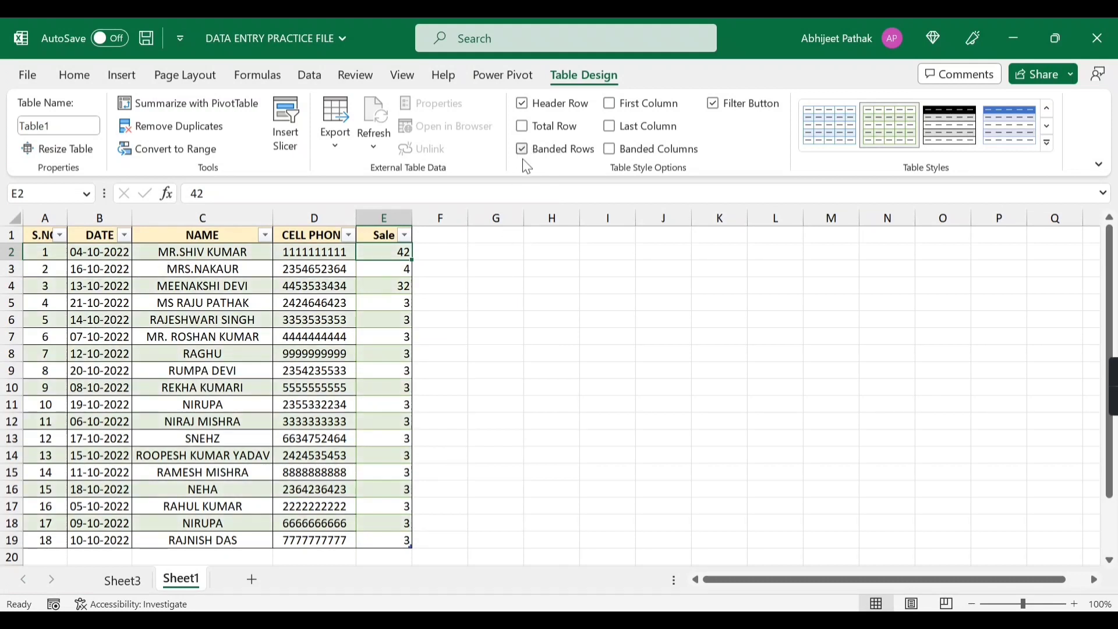
click(610, 126)
click(616, 131)
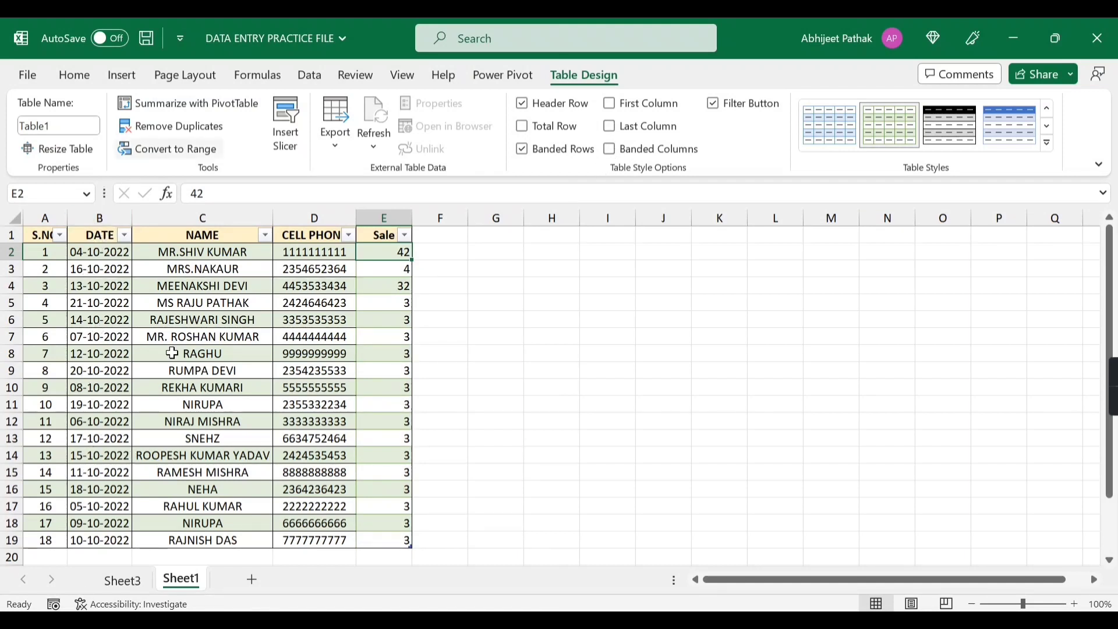
Try banded columns on the table, and turn off both banded rows and banded columns.
click(619, 155)
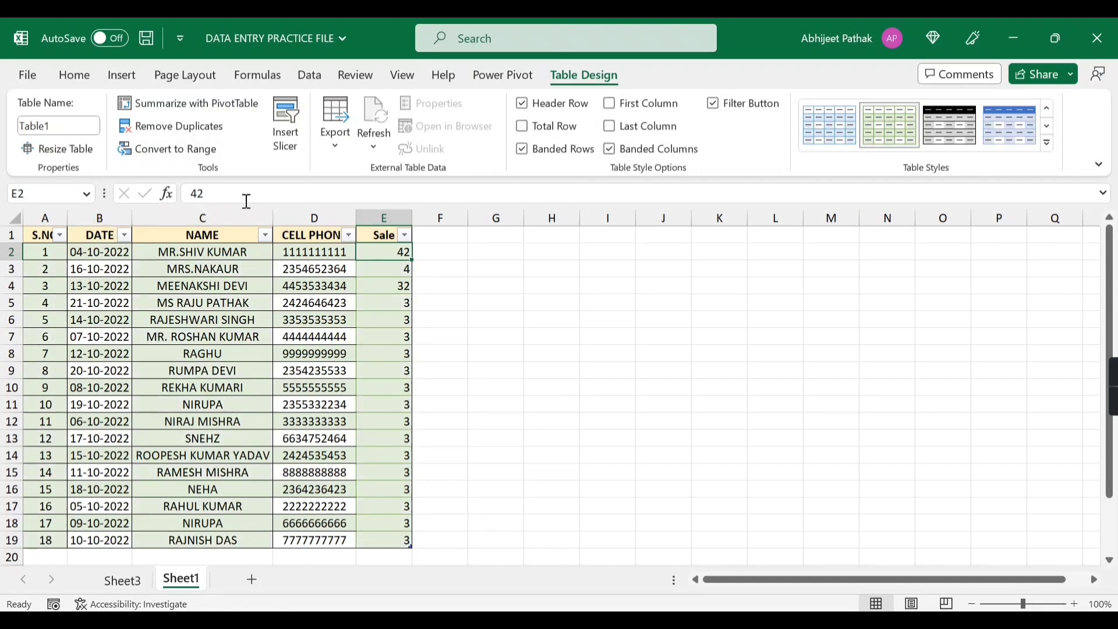
click(523, 152)
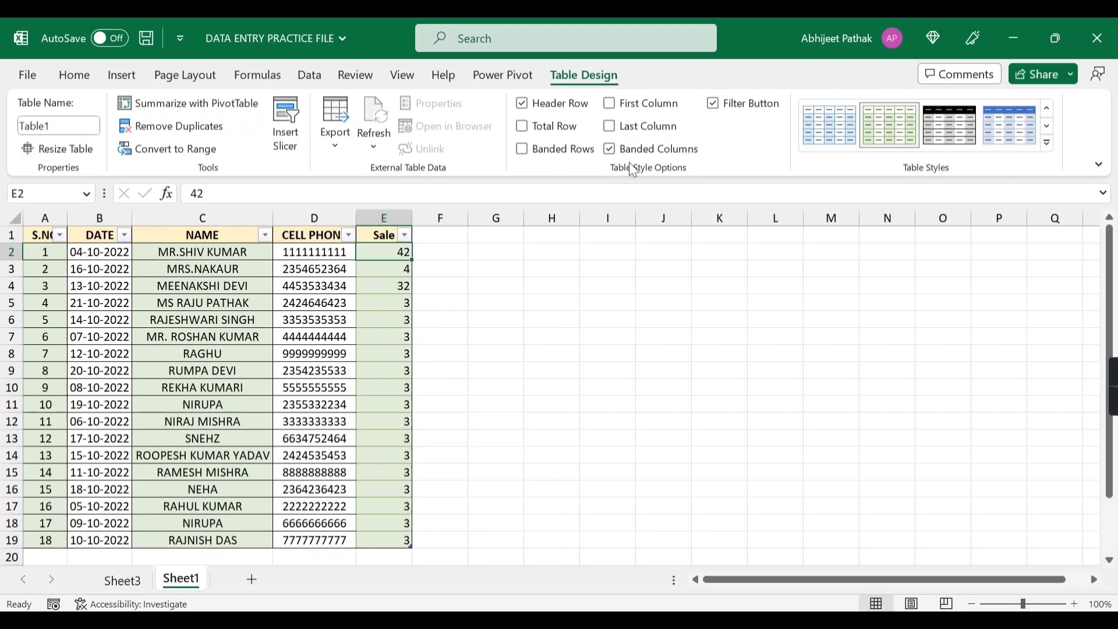
click(610, 151)
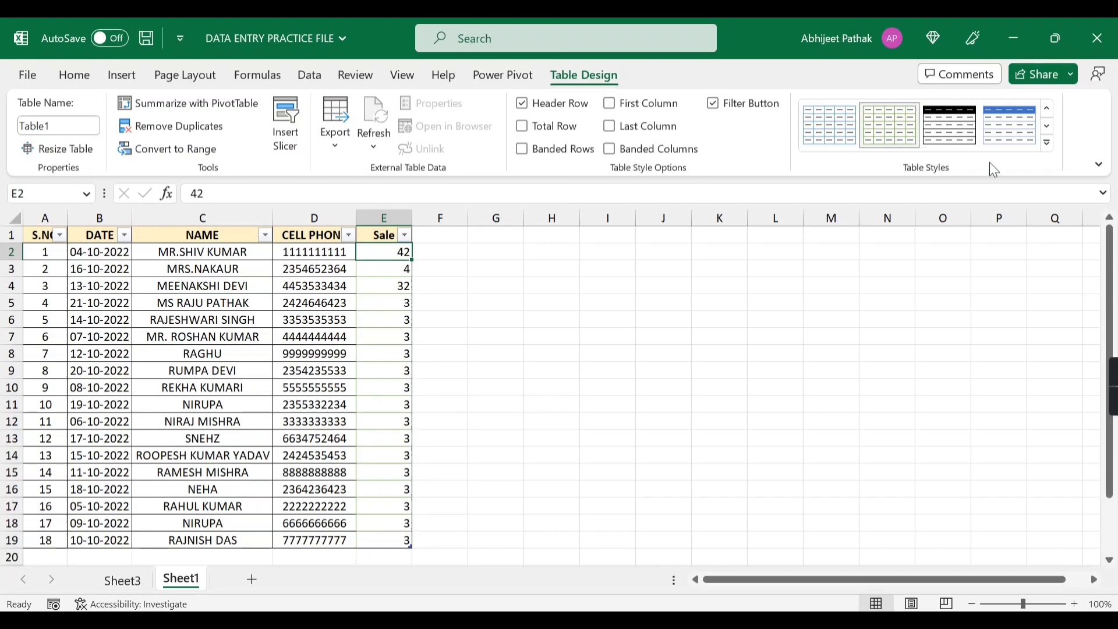
click(1047, 144)
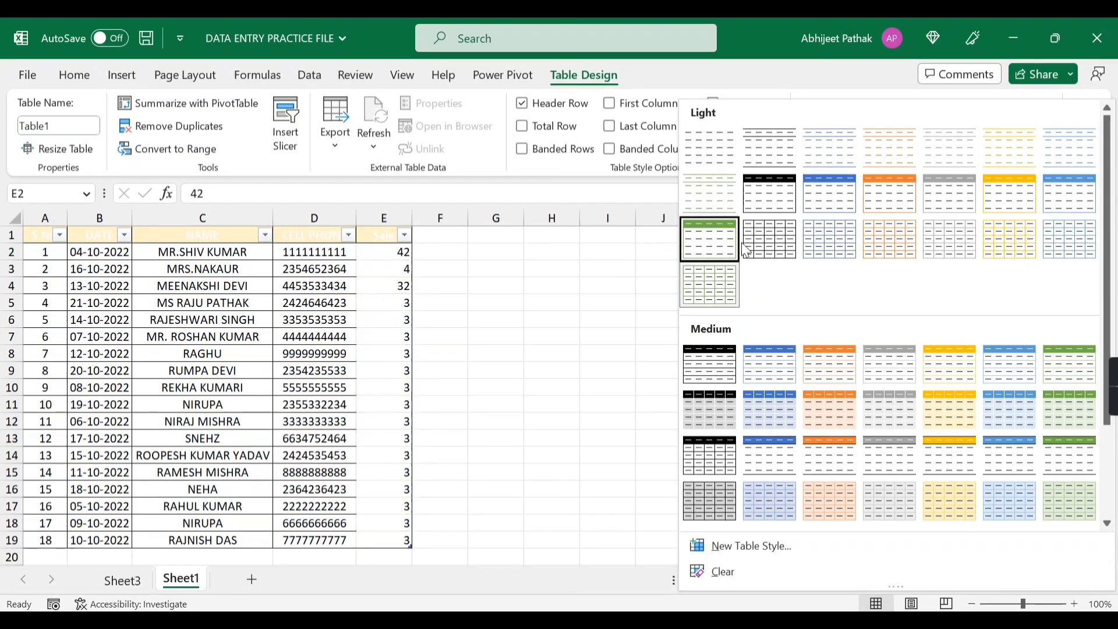
click(474, 274)
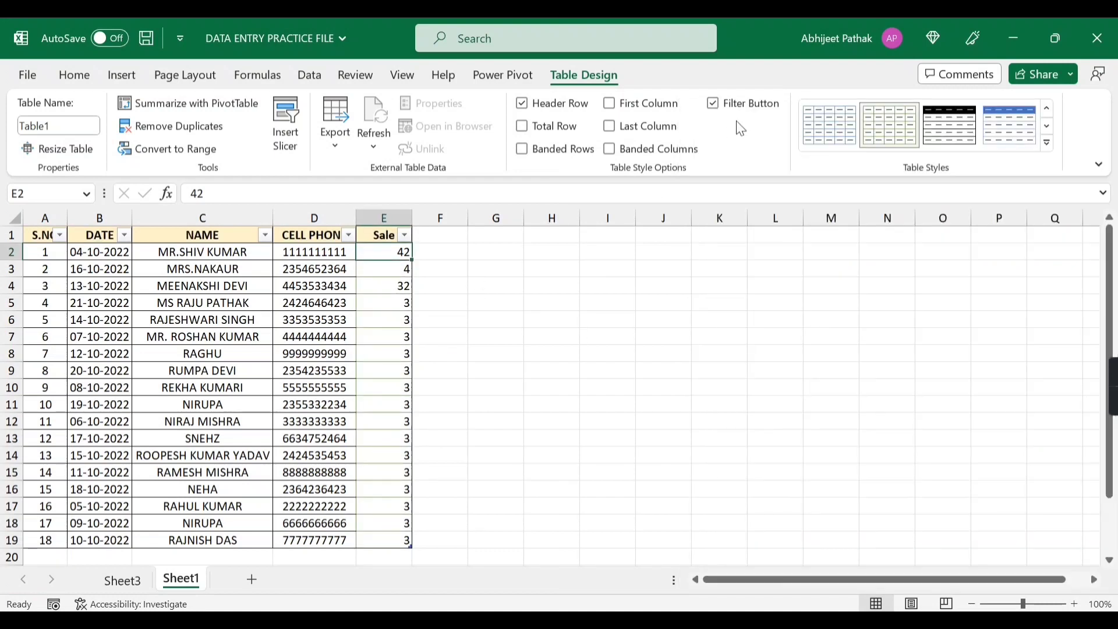
Try the First Column and Last Column emphasis on the table, turning each off again.
click(611, 105)
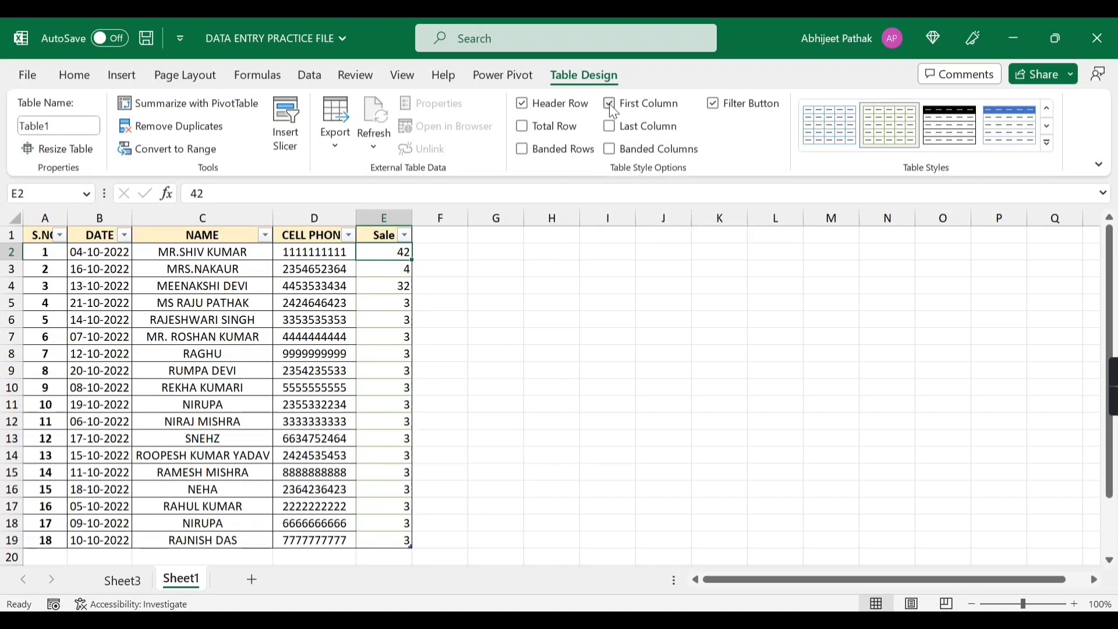
click(610, 105)
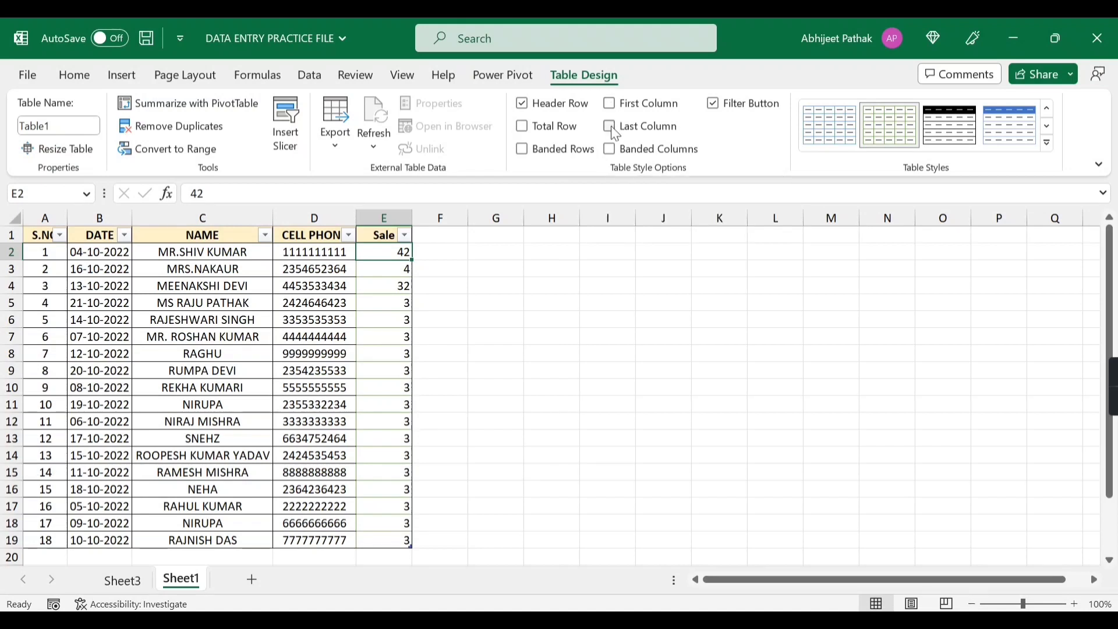
click(613, 128)
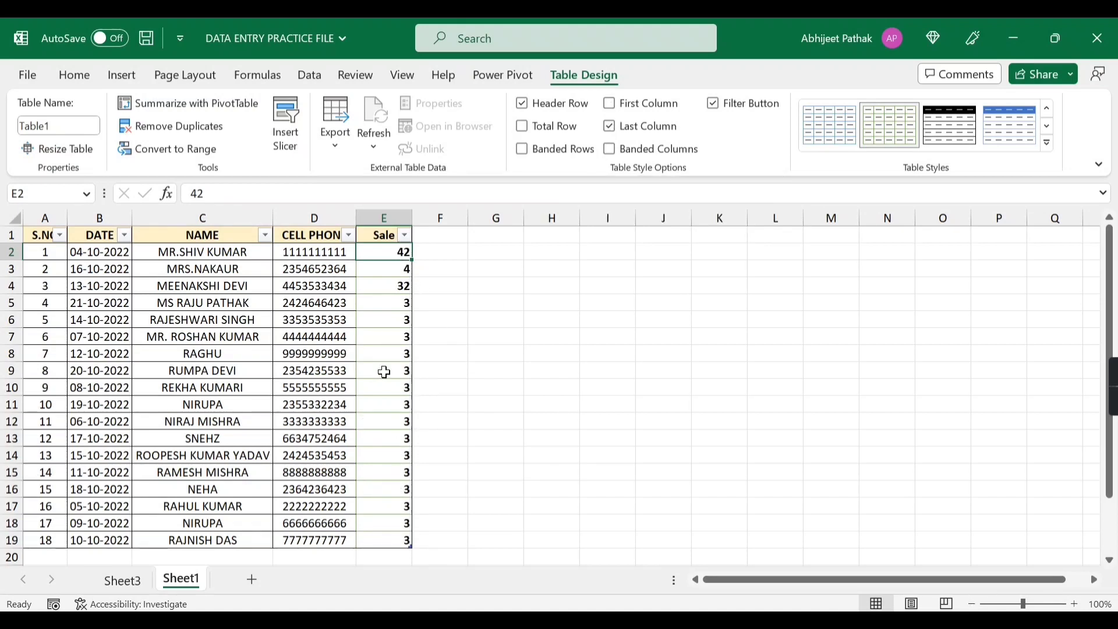
click(610, 128)
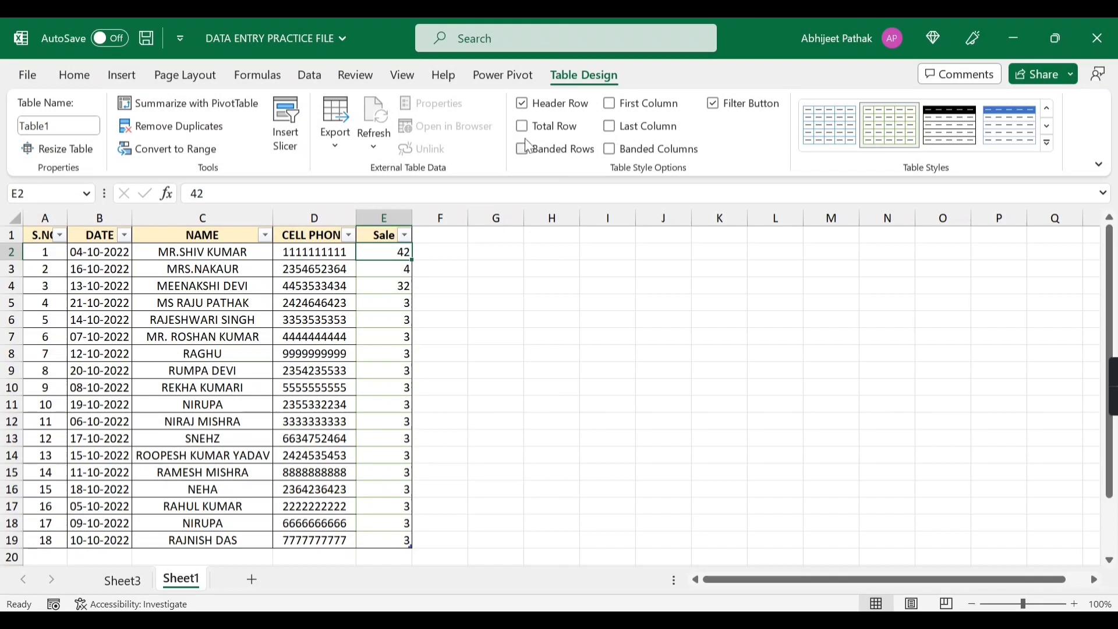
Turn on banded columns for the table and try the Last Column emphasis with them before switching that emphasis off.
click(611, 149)
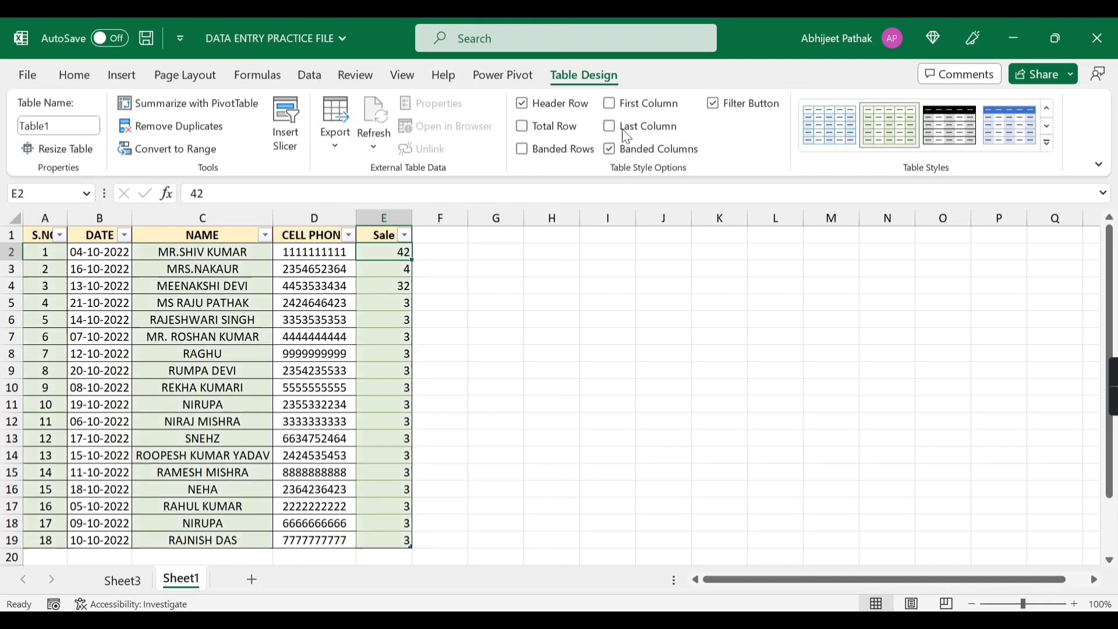
click(610, 127)
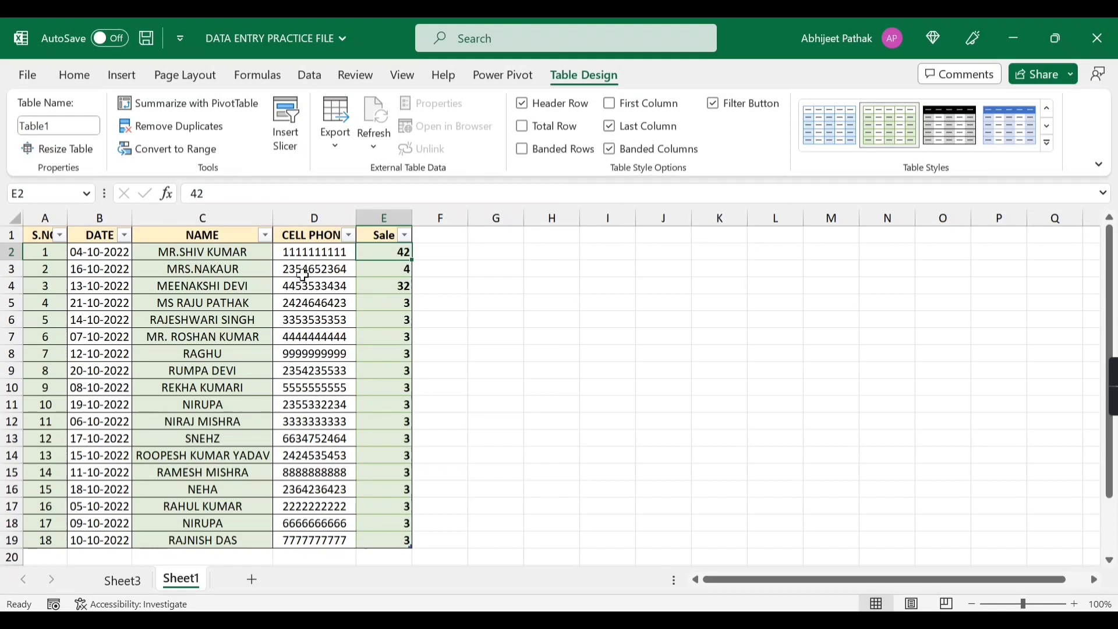
click(611, 127)
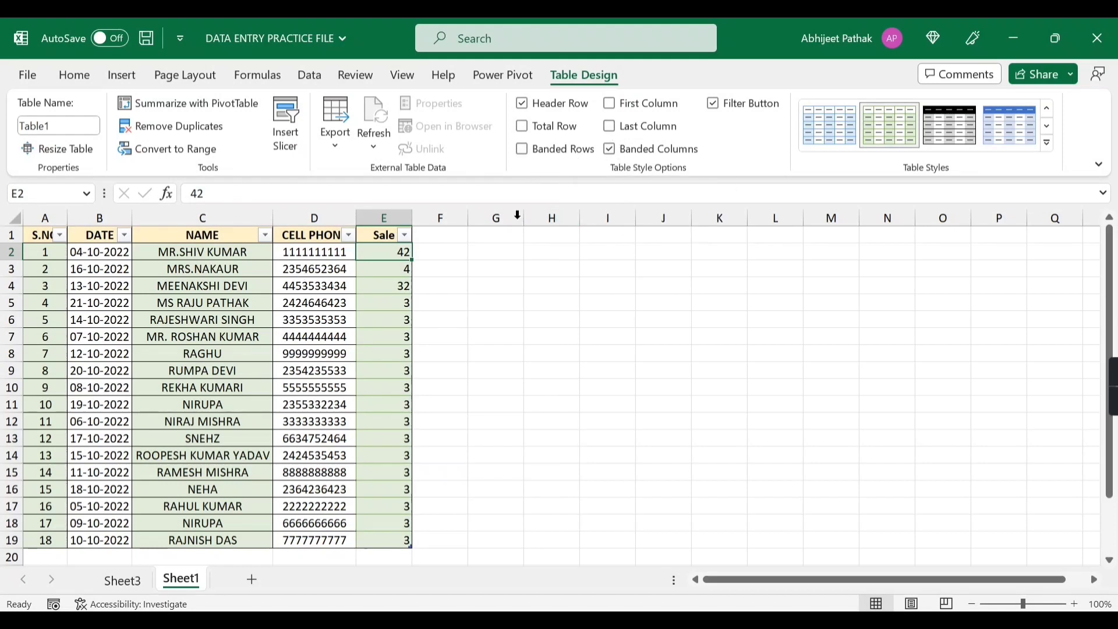
Start a new custom table style and look through its list of table elements.
click(1049, 143)
scroll(738, 359, down, 2)
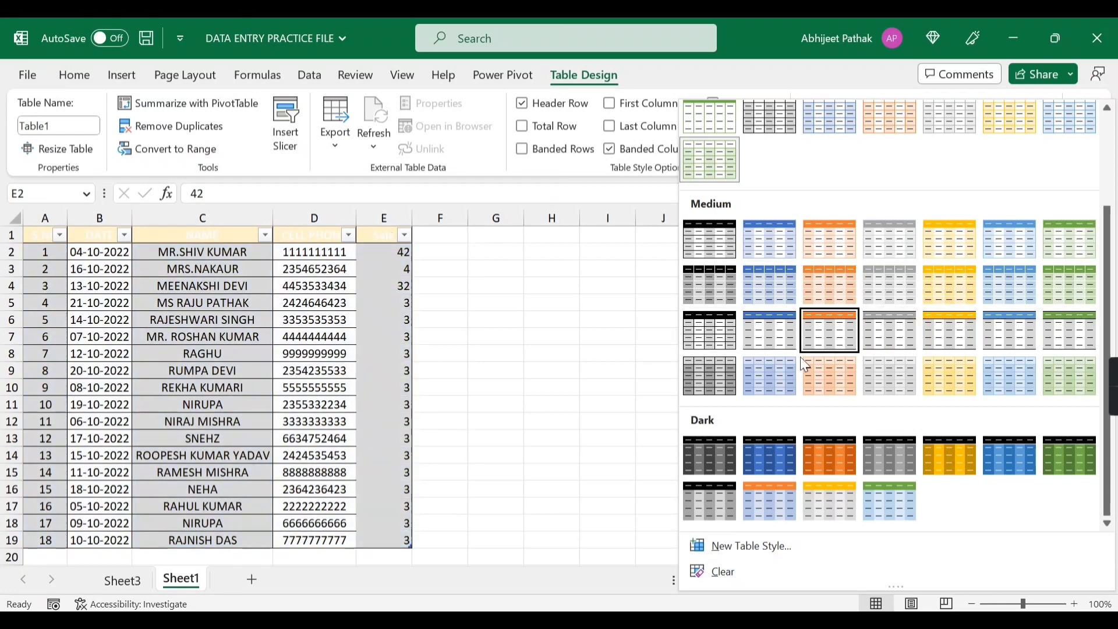
click(762, 551)
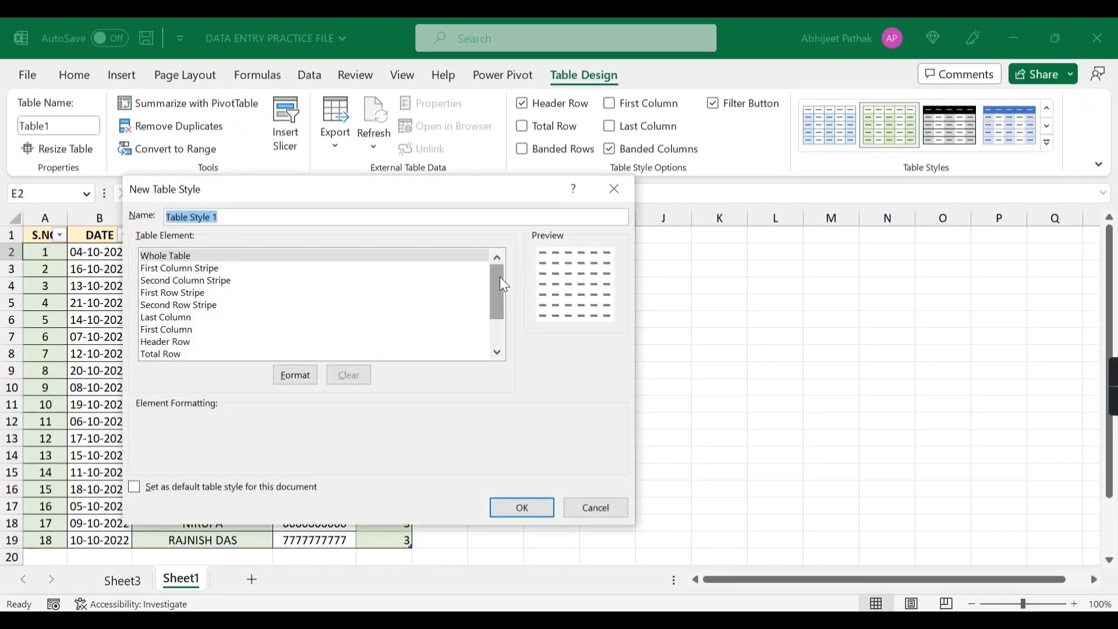
mouse_move(500, 277)
mouse_down()
mouse_move(495, 334)
mouse_move(502, 279)
mouse_up()
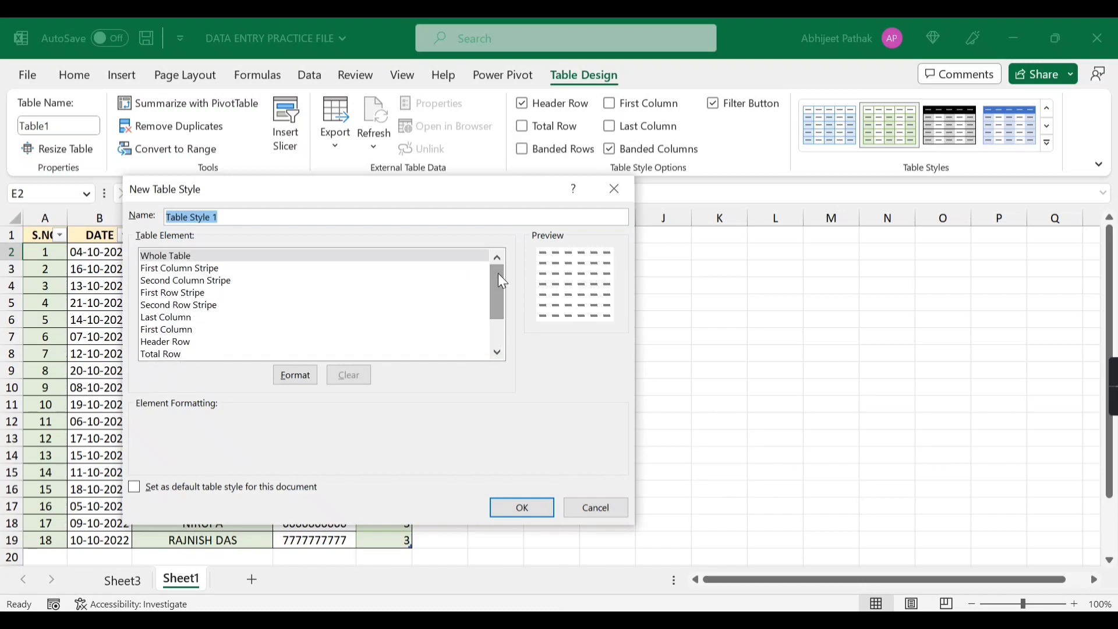